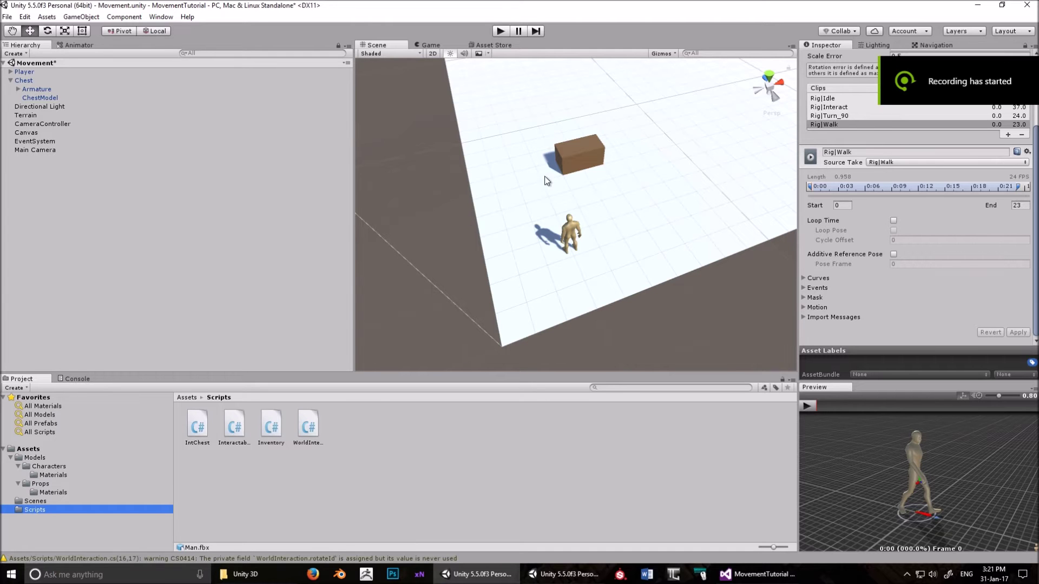
- Look through the WorldInteraction, Inventory, Interactable and IntChest scripts
left_click(311, 425)
left_click(270, 426)
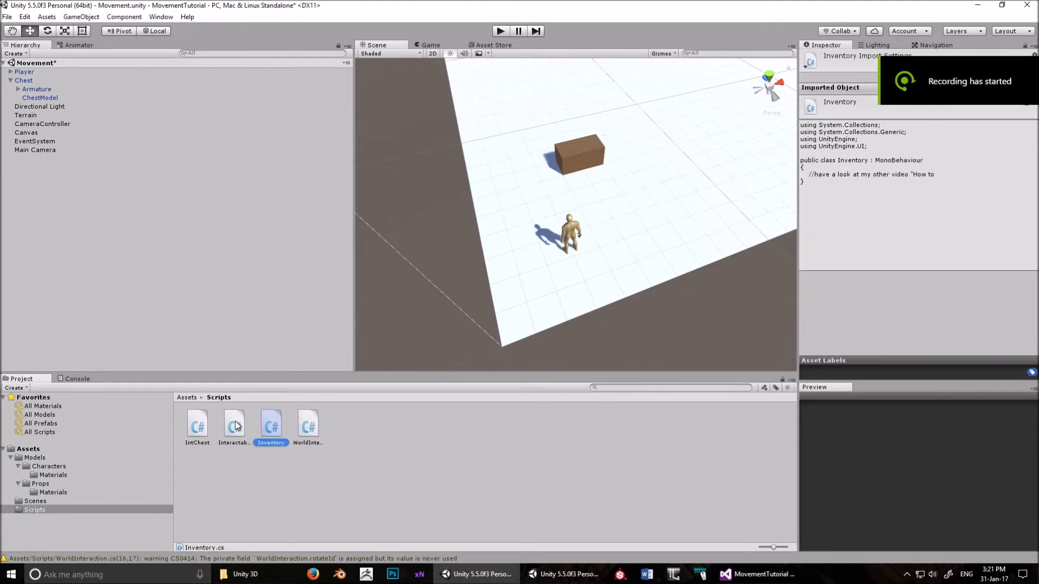
left_click(234, 426)
left_click(194, 421)
- Orbit the Scene view around the chest and bring up the Navigation panel
right_click_drag(622, 191, 572, 206)
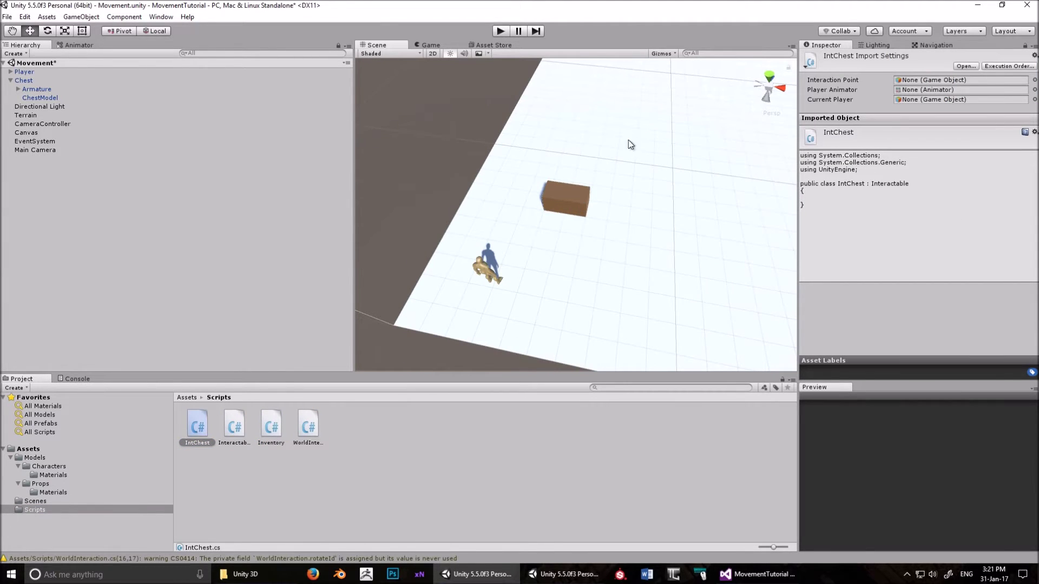
right_click_drag(541, 247, 633, 257)
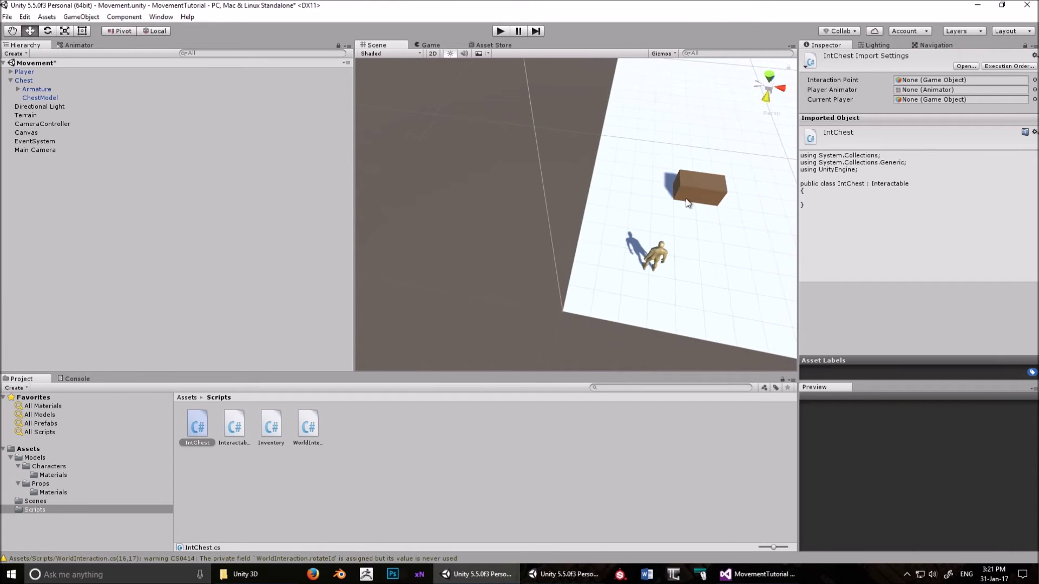
right_click_drag(686, 203, 642, 201)
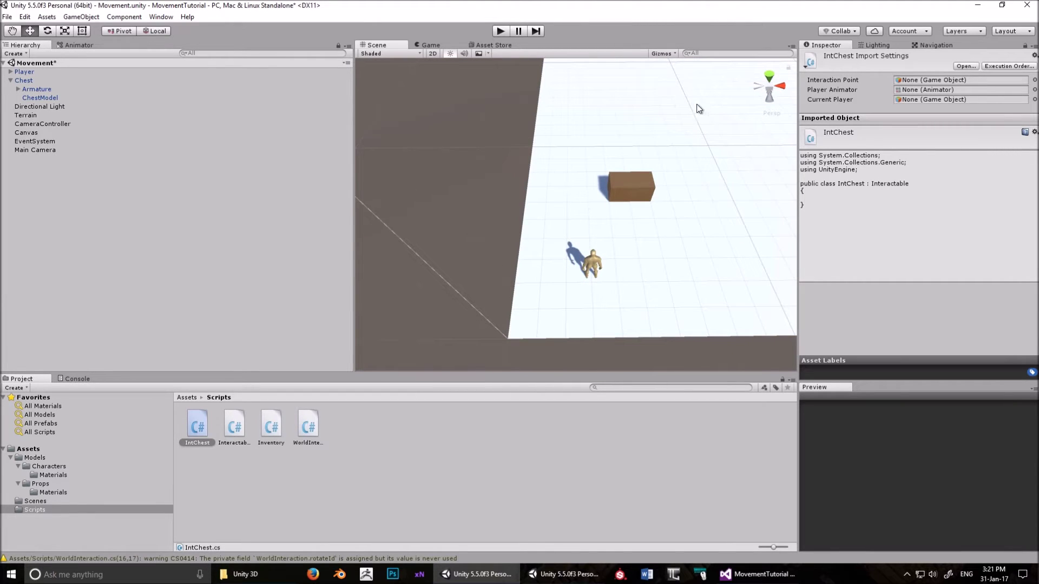
left_click(923, 46)
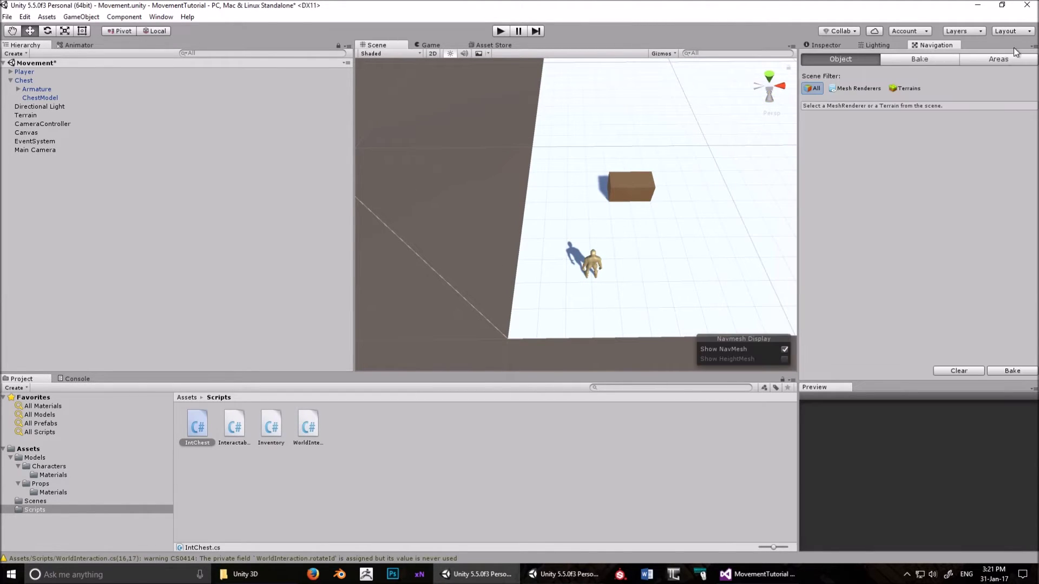
left_click(1034, 45)
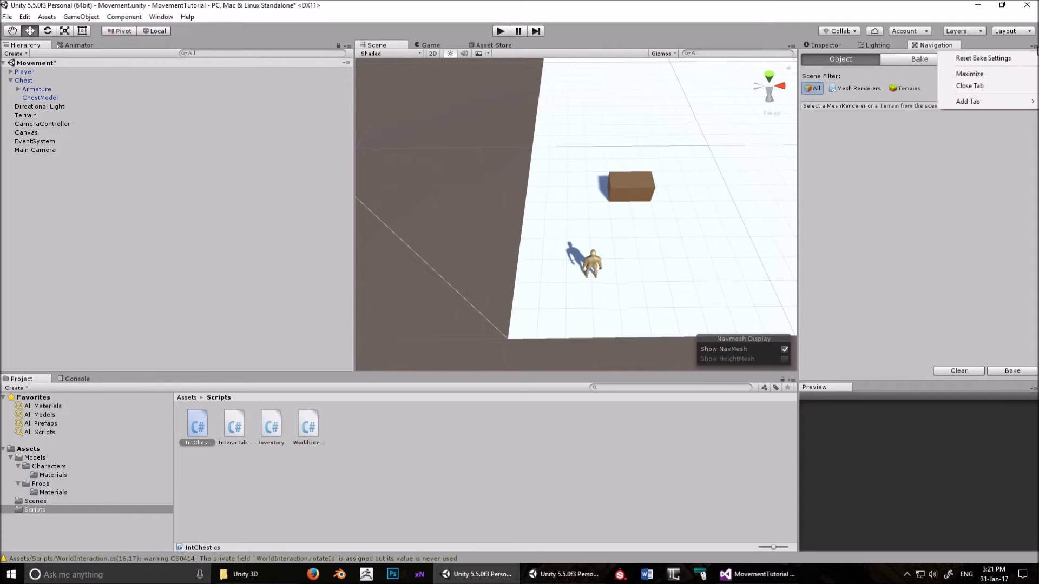
left_click(986, 87)
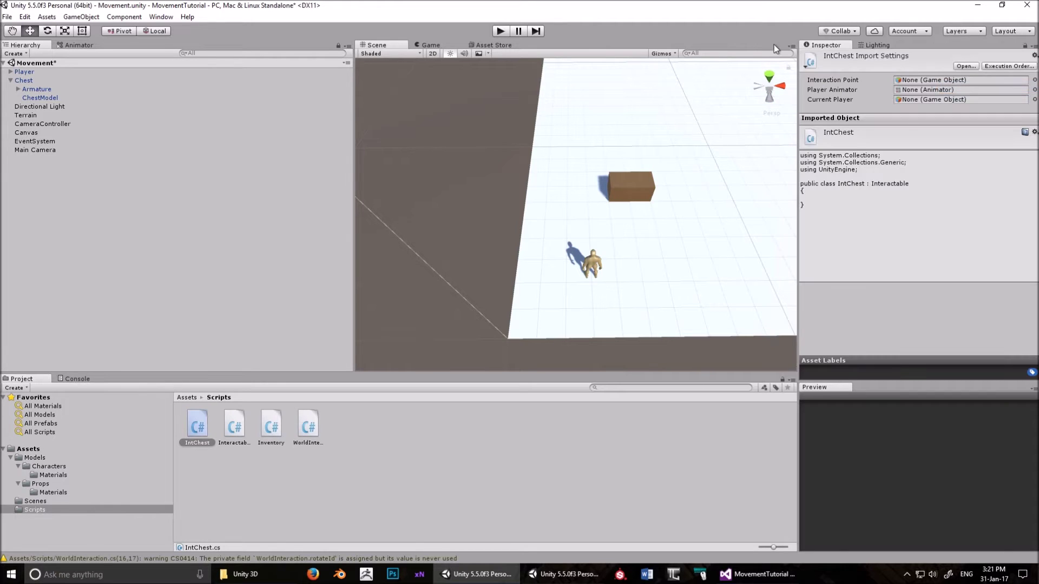
left_click(161, 17)
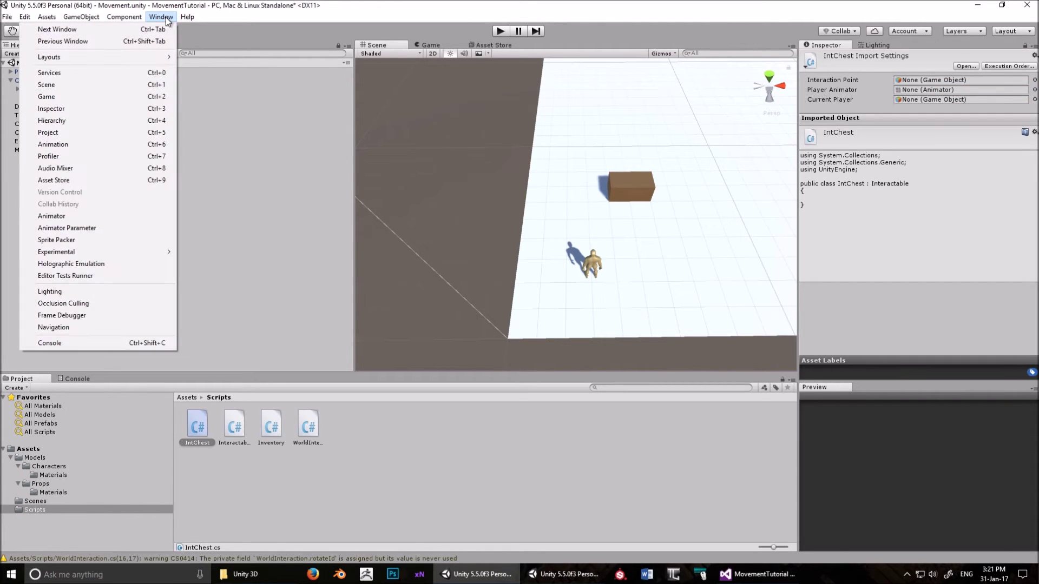
left_click(97, 328)
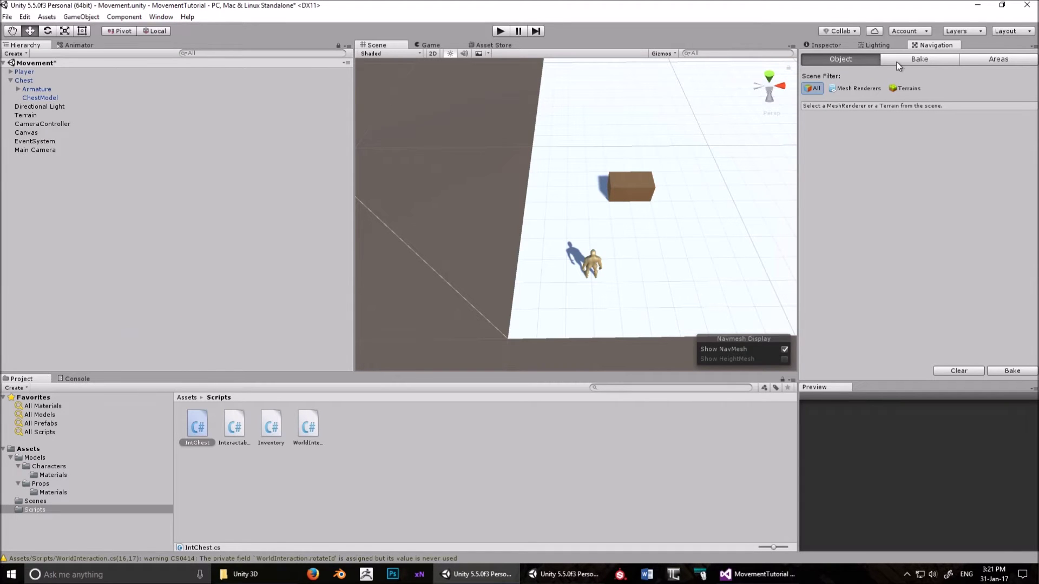
left_click(847, 89)
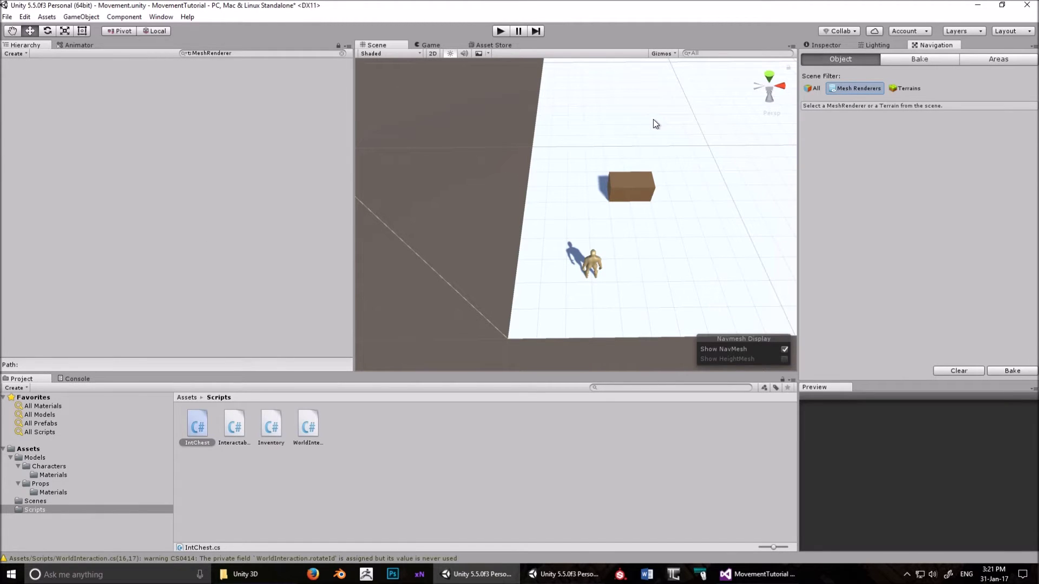
middle_click_drag(654, 120, 601, 129)
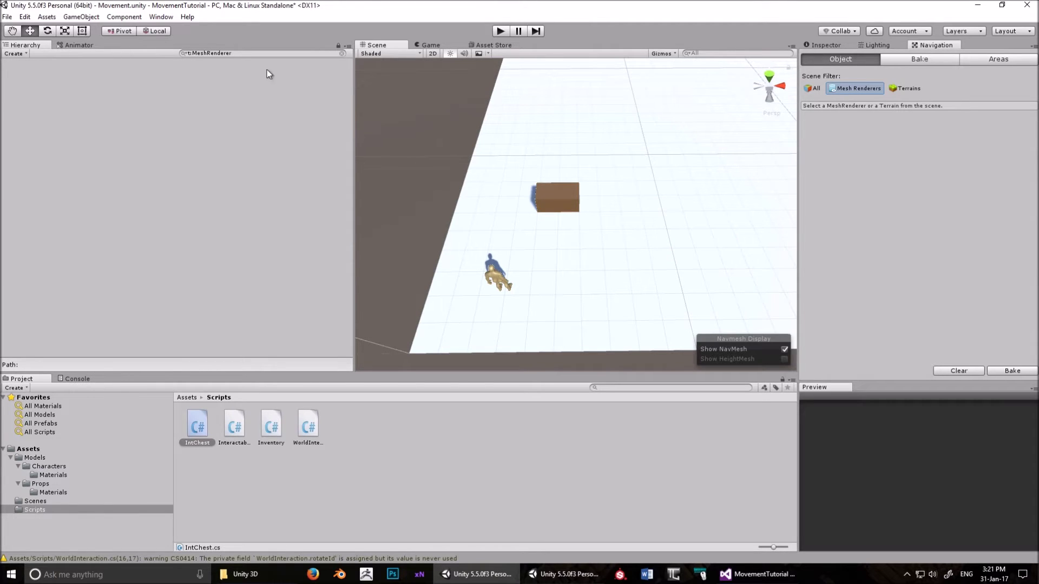
left_click(342, 53)
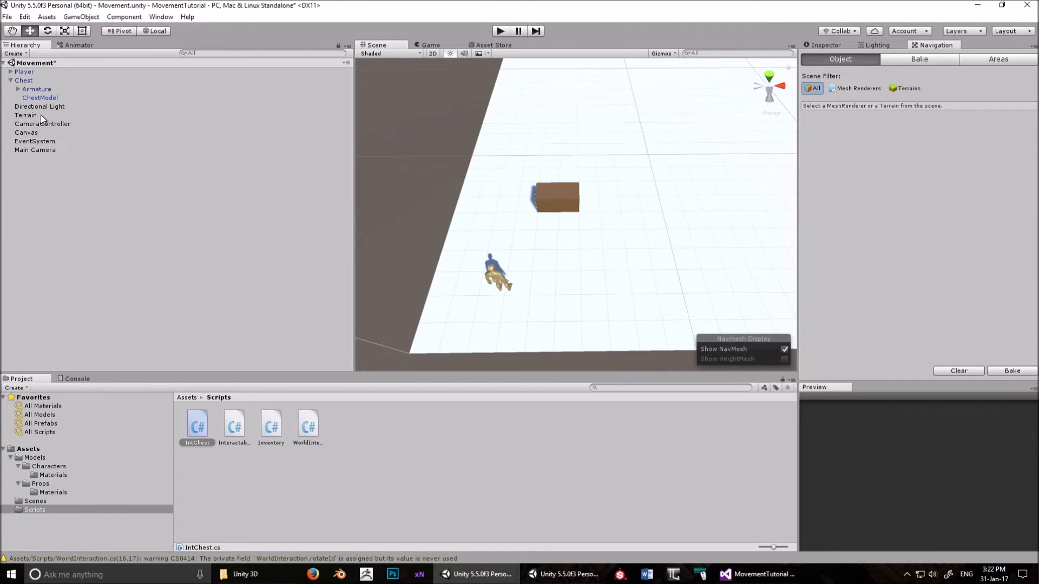
left_click(38, 80)
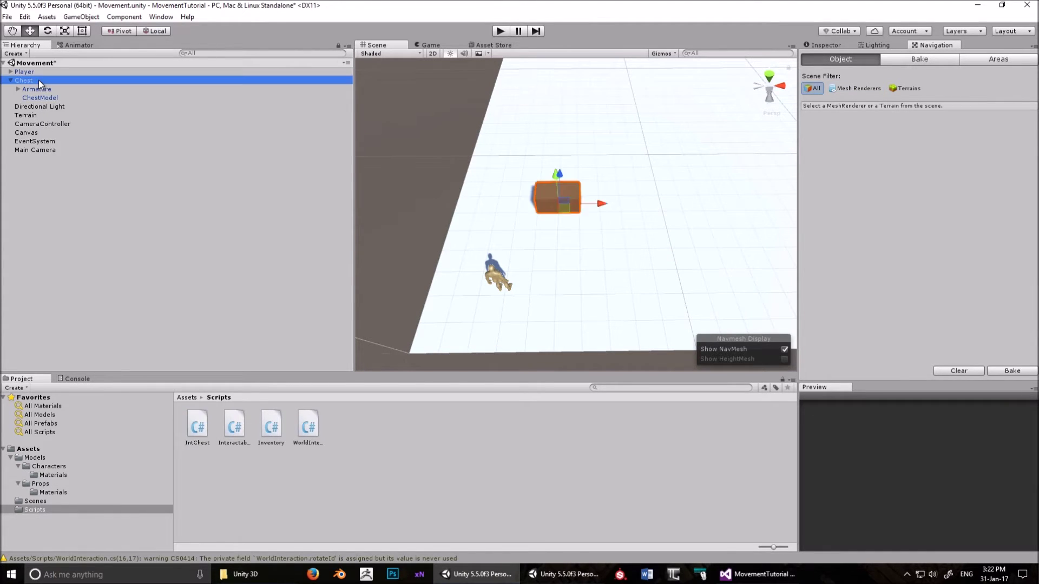
right_click(64, 170)
- Add a new 3D Cube from the Hierarchy menu and frame it with F
mouse_move(113, 273)
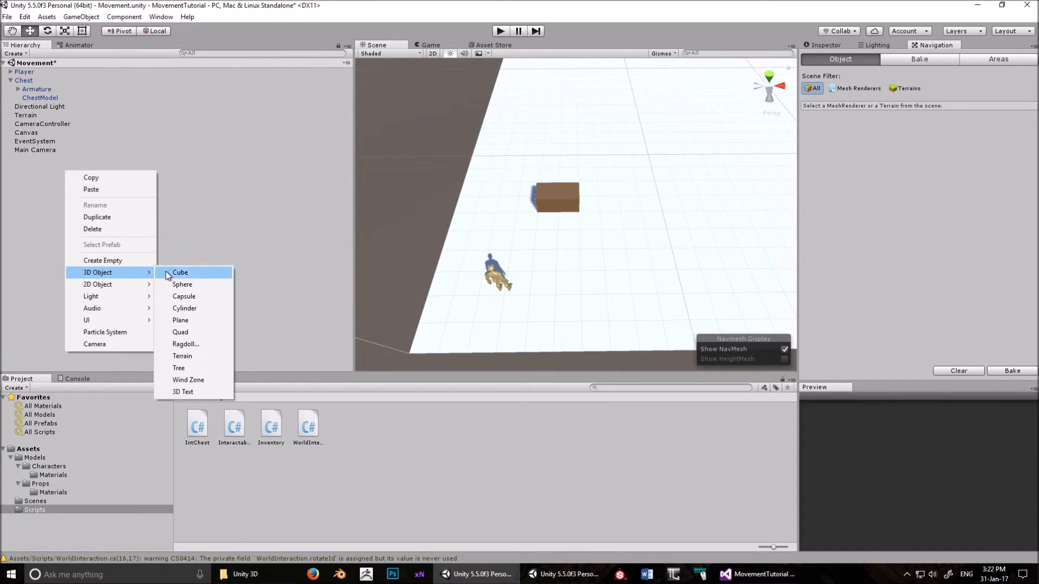
left_click(190, 275)
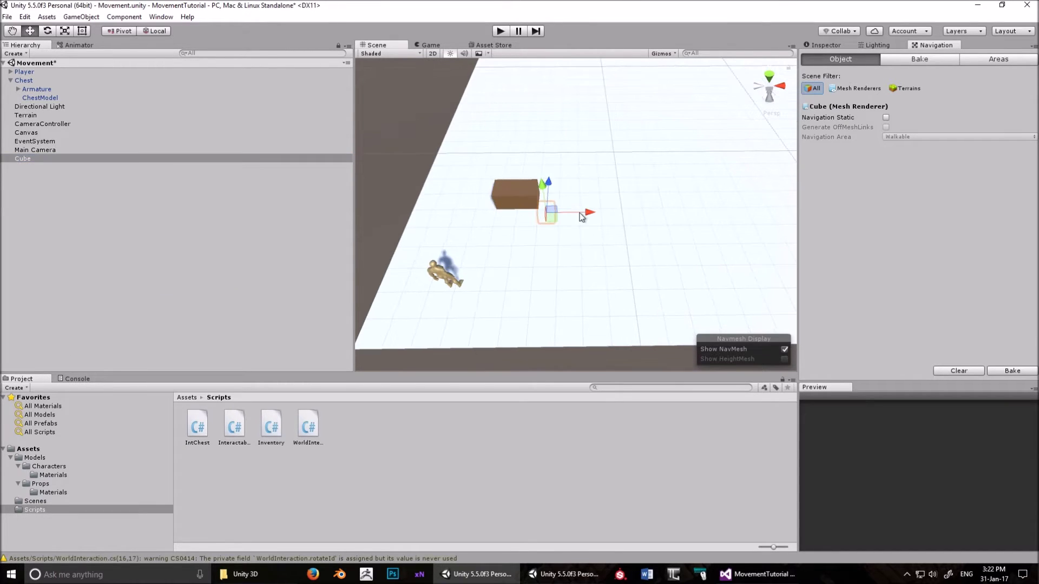
key("f")
- Place the Cube at position 5, 0, 5 beside the chest and orbit around it
left_click(827, 45)
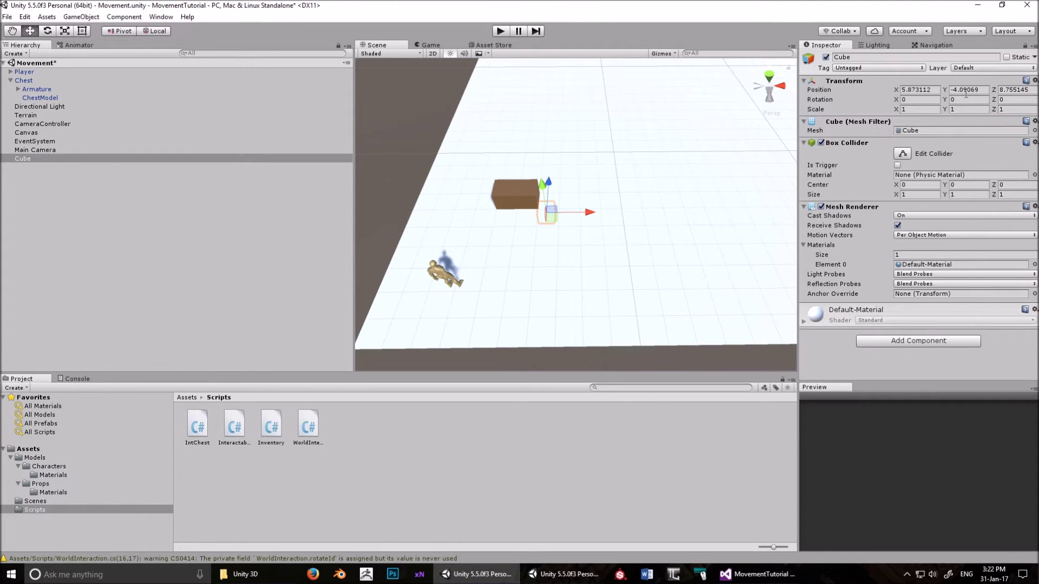
left_click(936, 90)
type("5")
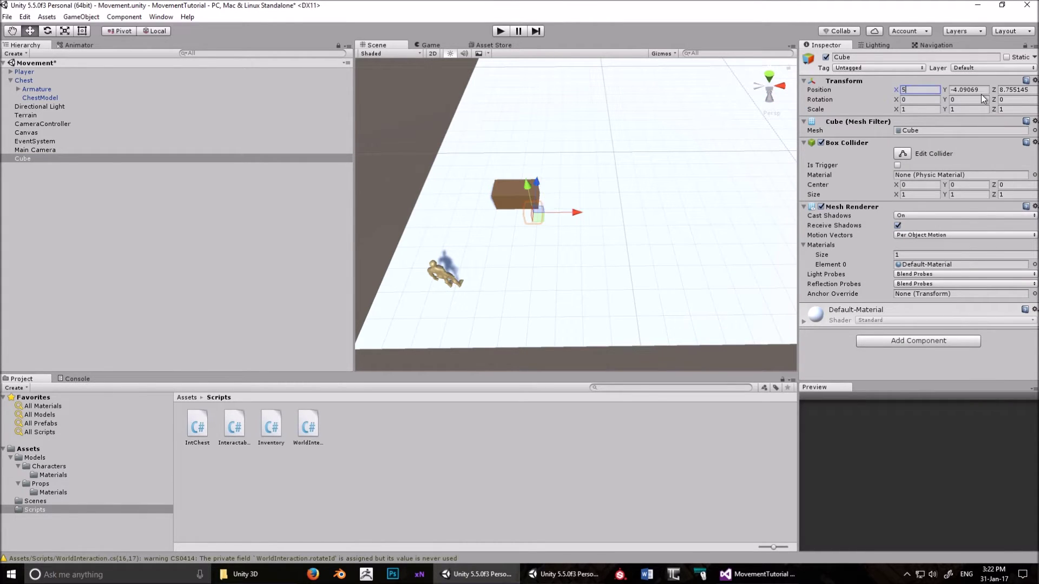
left_click(979, 93)
type("0")
left_click(1017, 90)
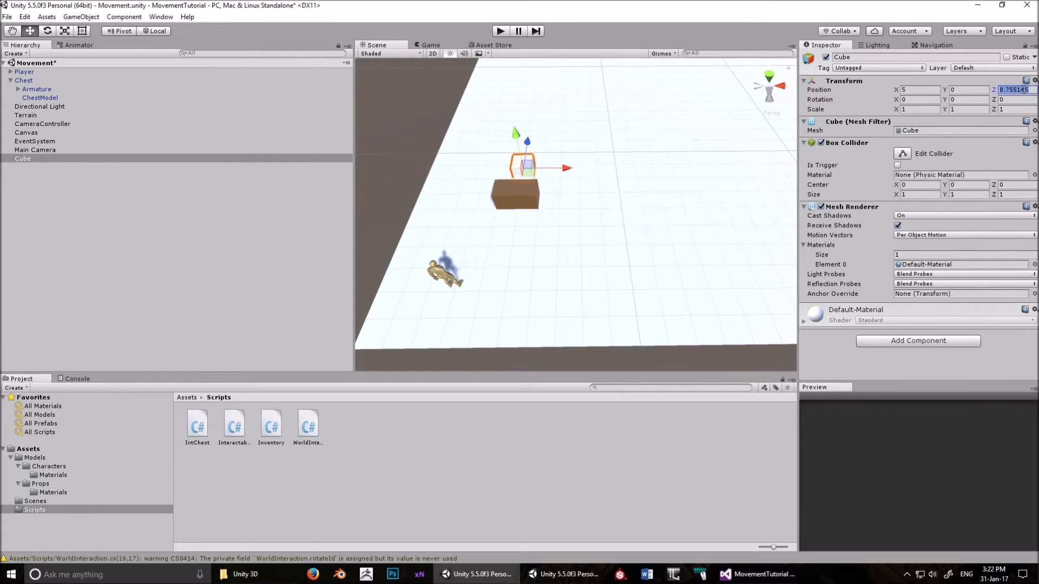
type("5f")
middle_click_drag(641, 213, 552, 213)
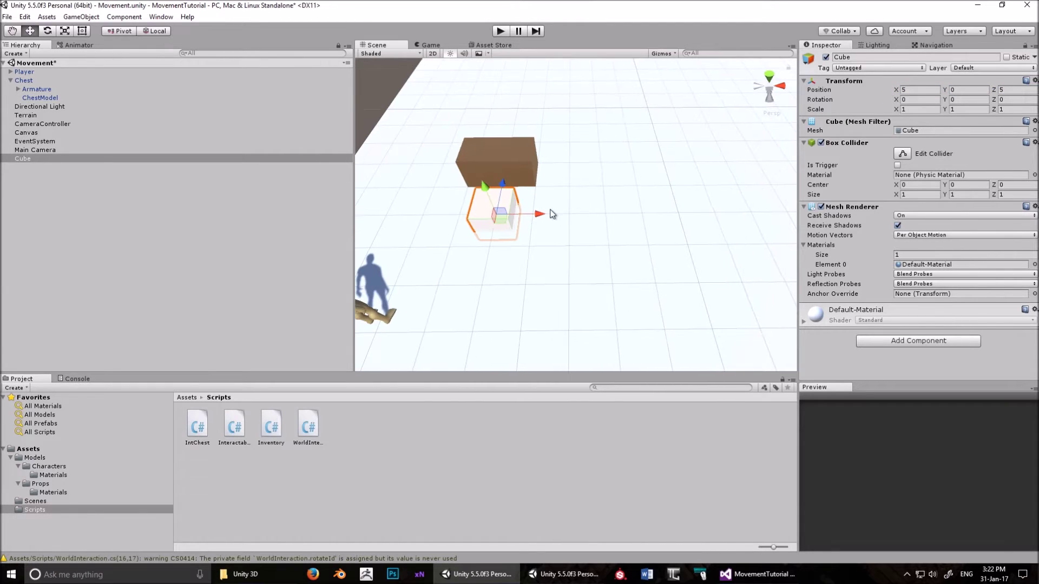
left_click_drag(621, 174, 703, 157, "alt")
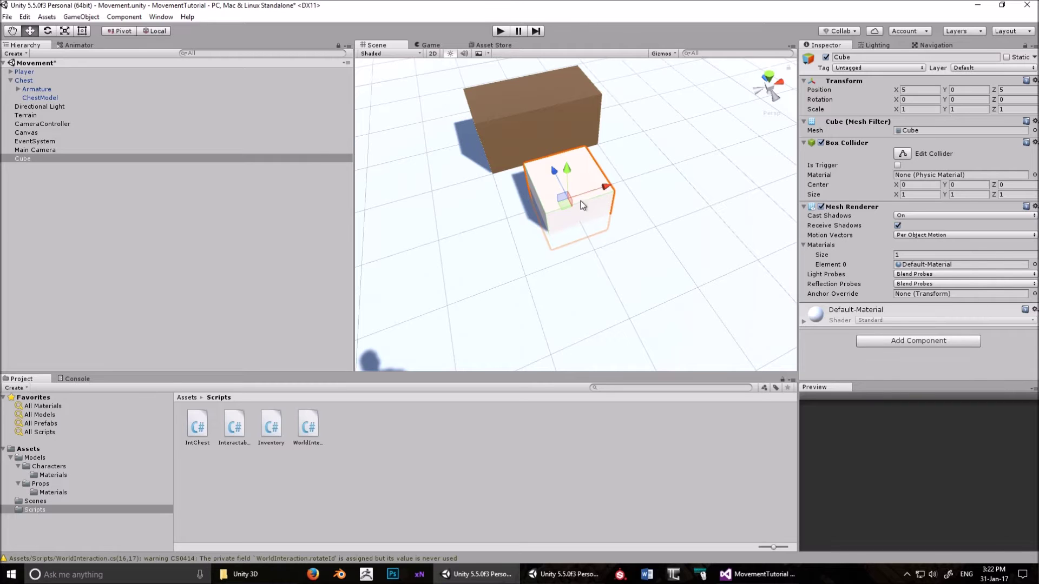
left_click_drag(615, 174, 698, 179, "alt")
- Raise the Cube to Position Y 0.5, leaving its Mesh Renderer enabled
left_click(821, 207)
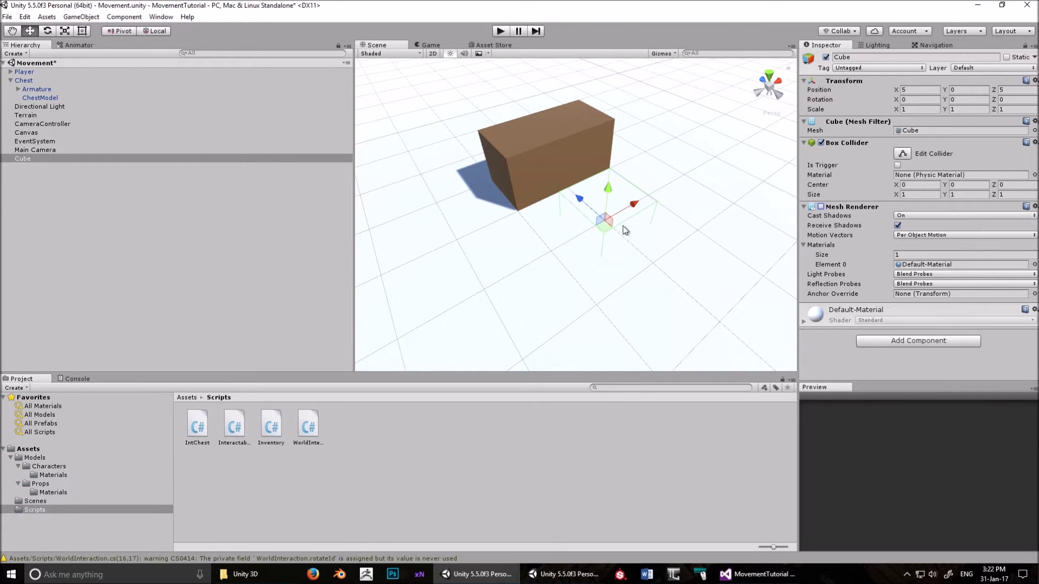
left_click(956, 88)
type(".5")
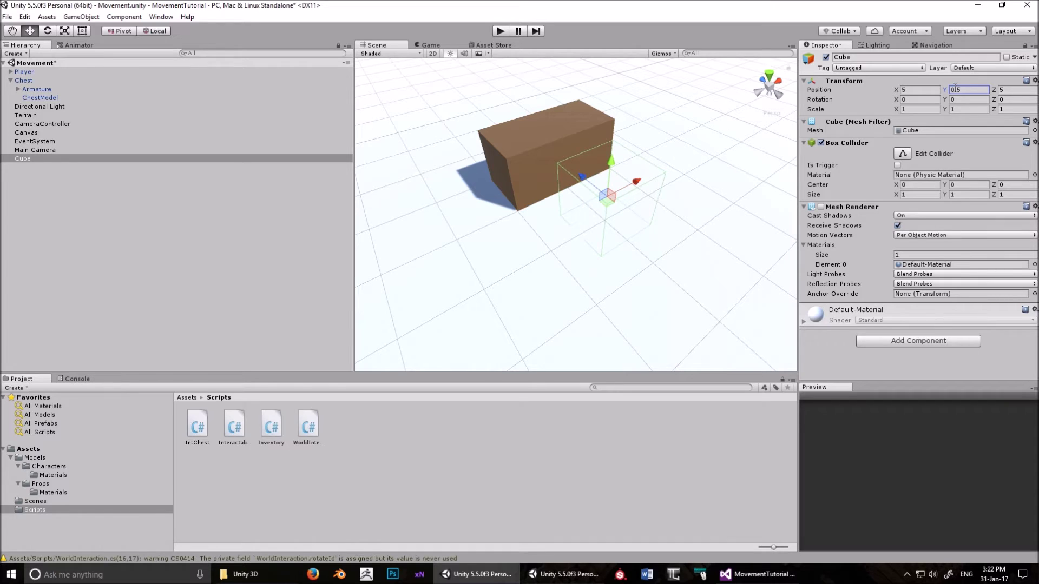
left_click(821, 207)
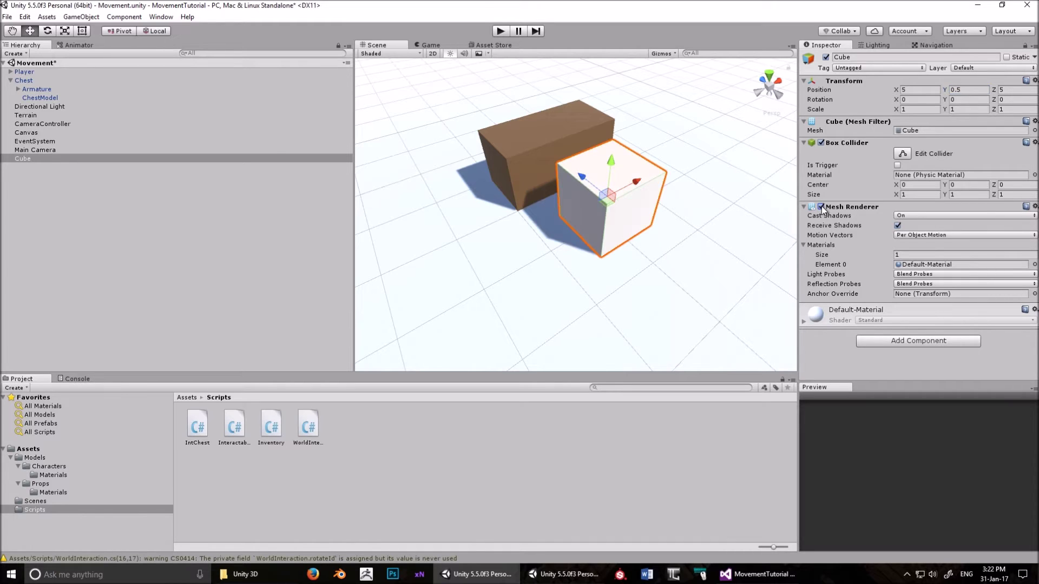
left_click(821, 206)
left_click(821, 206)
- Clear the Cube's Mesh Filter mesh, then pick the Cube mesh from the chest model
left_click(1034, 131)
left_click(497, 44)
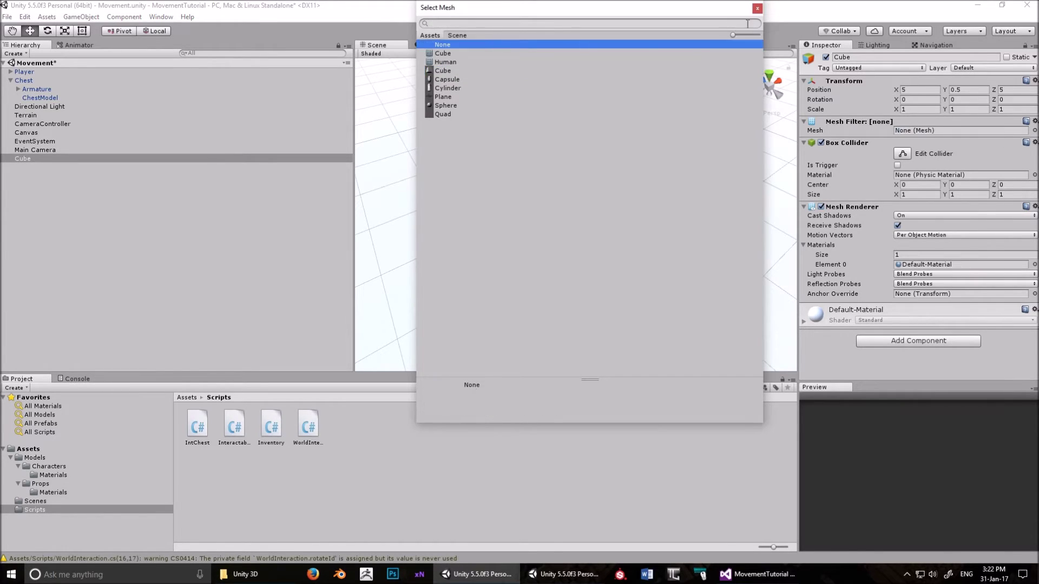
left_click(756, 8)
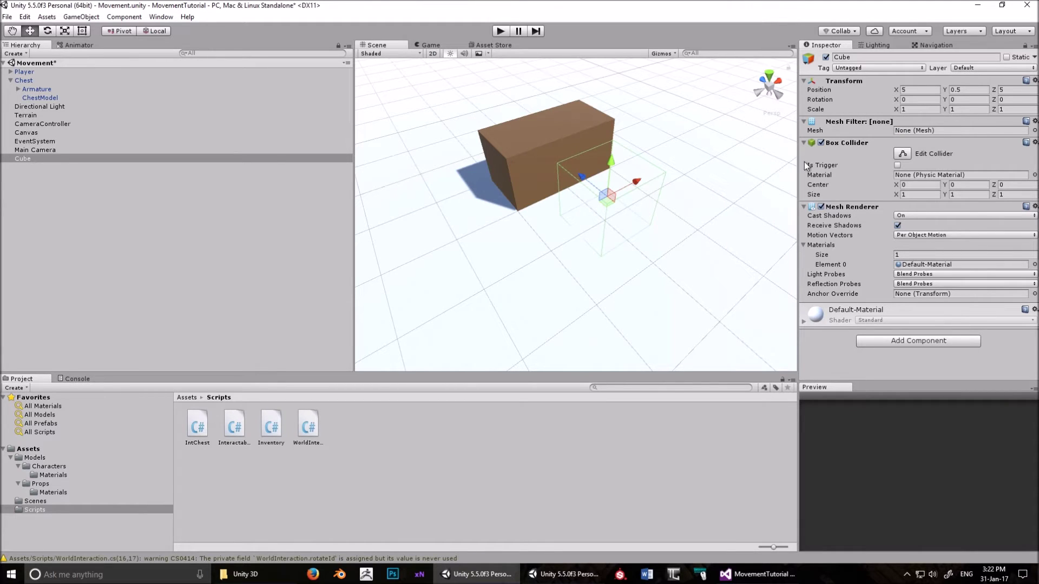
left_click(1034, 130)
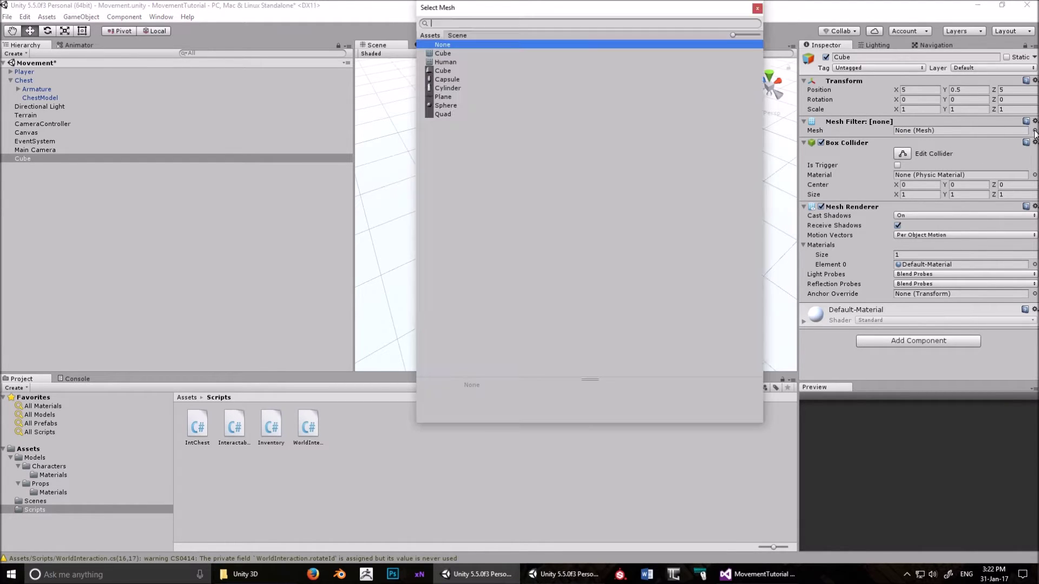
left_click(442, 53)
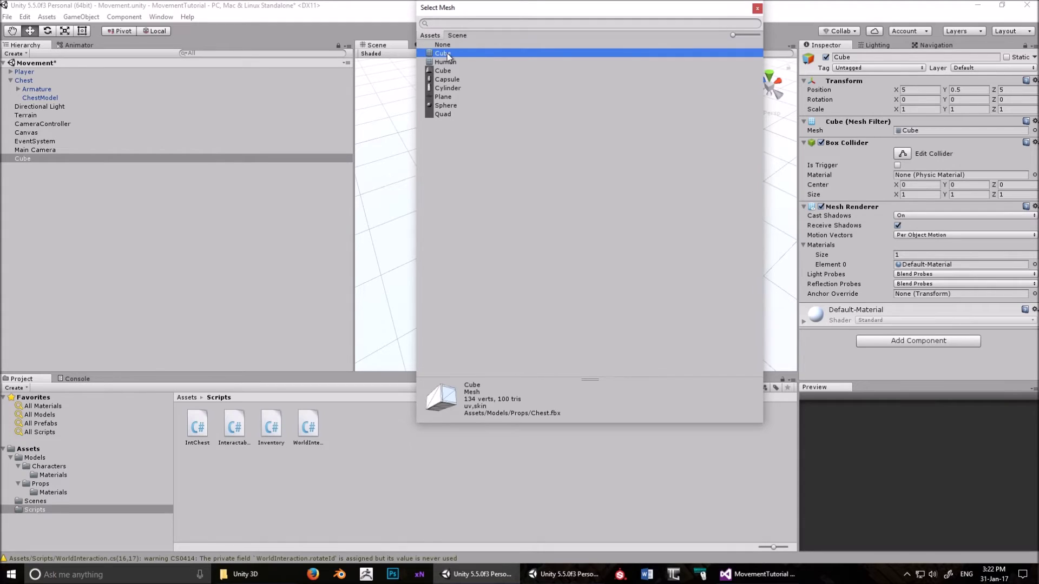
left_click(757, 8)
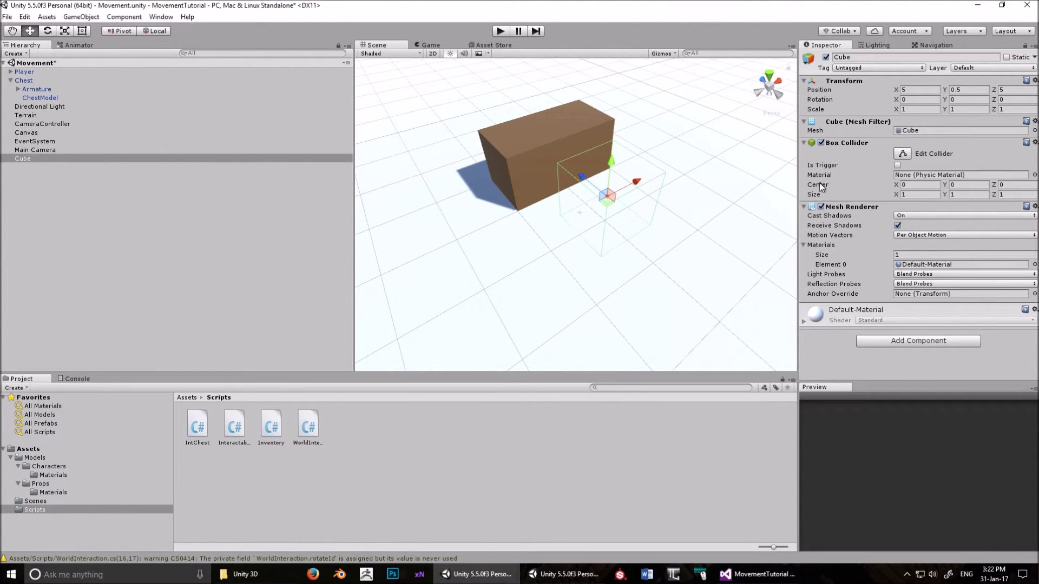
- Check the mesh asset, Terrain and Main Camera, then reselect Cube and toggle its Mesh Renderer
left_click(934, 131)
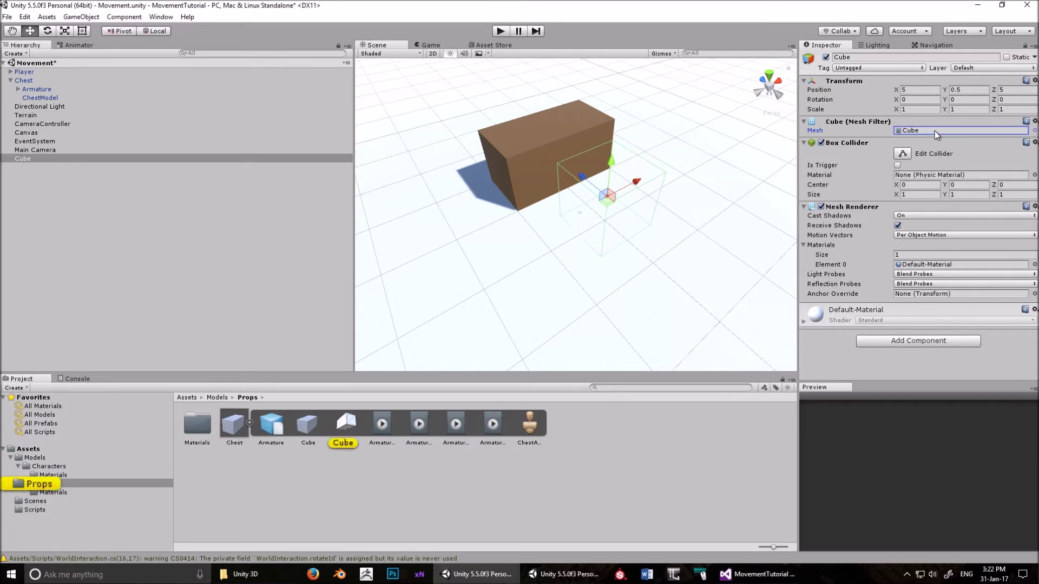
left_click(745, 242)
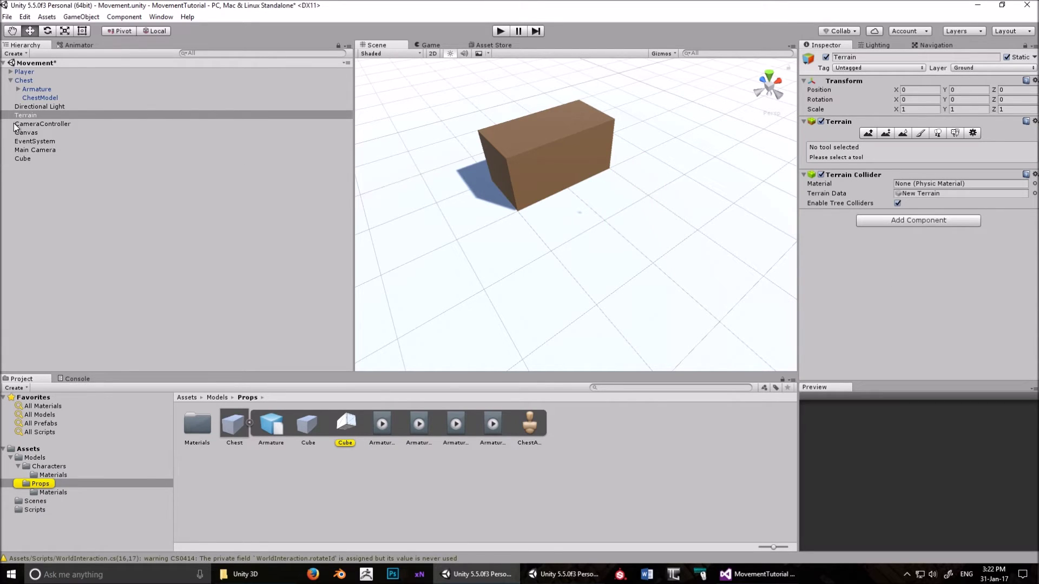
left_click(29, 150)
left_click(23, 158)
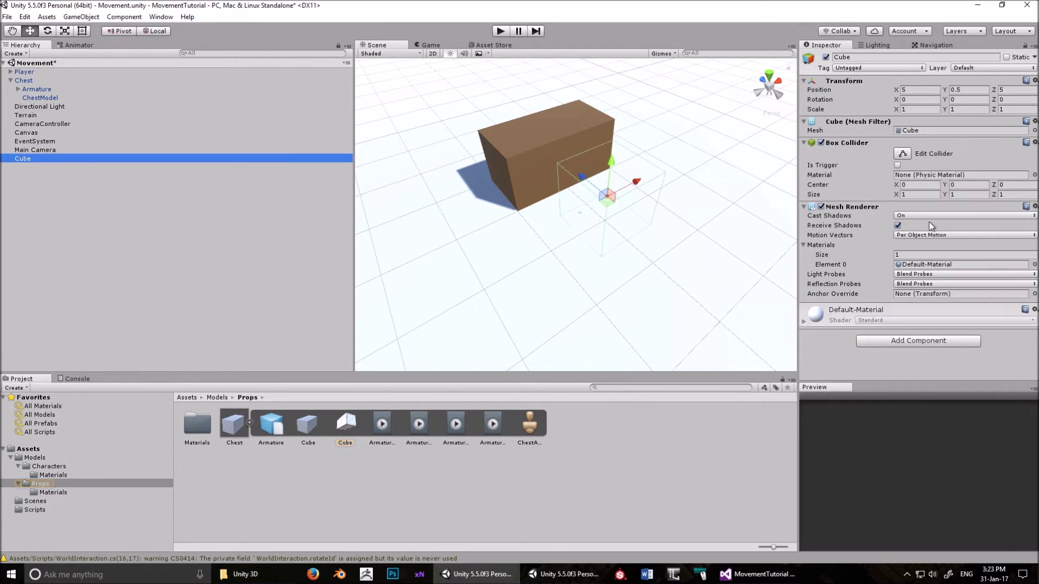
left_click(821, 207)
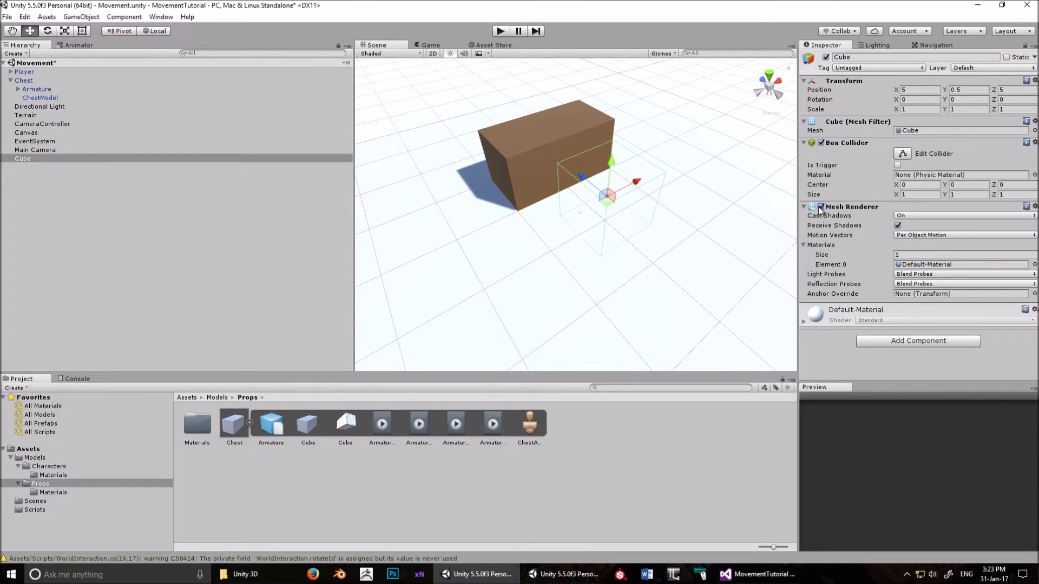
scroll(668, 177, "up", 10)
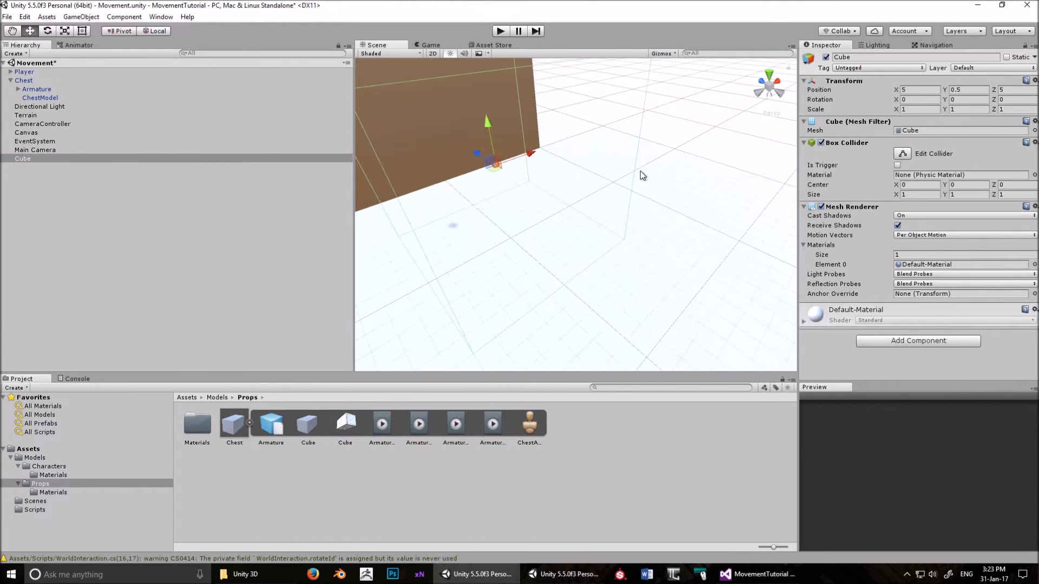
left_click_drag(641, 175, 559, 172, "alt")
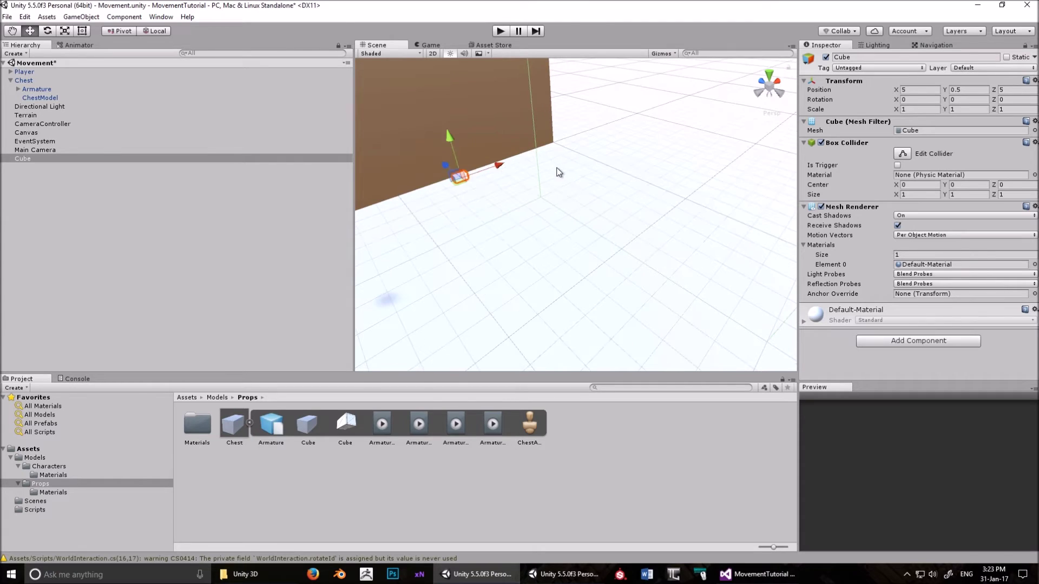
scroll(571, 181, "down", 2)
scroll(667, 199, "down", 4)
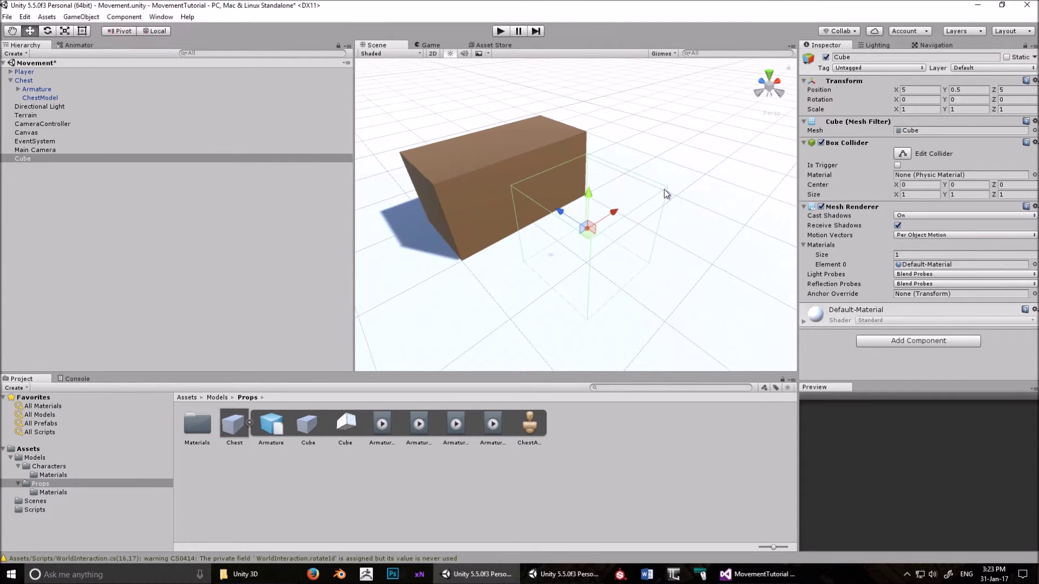
- Assign the built-in Cube mesh so a white cube renders beside the chest
left_click(1034, 131)
double_click(453, 70)
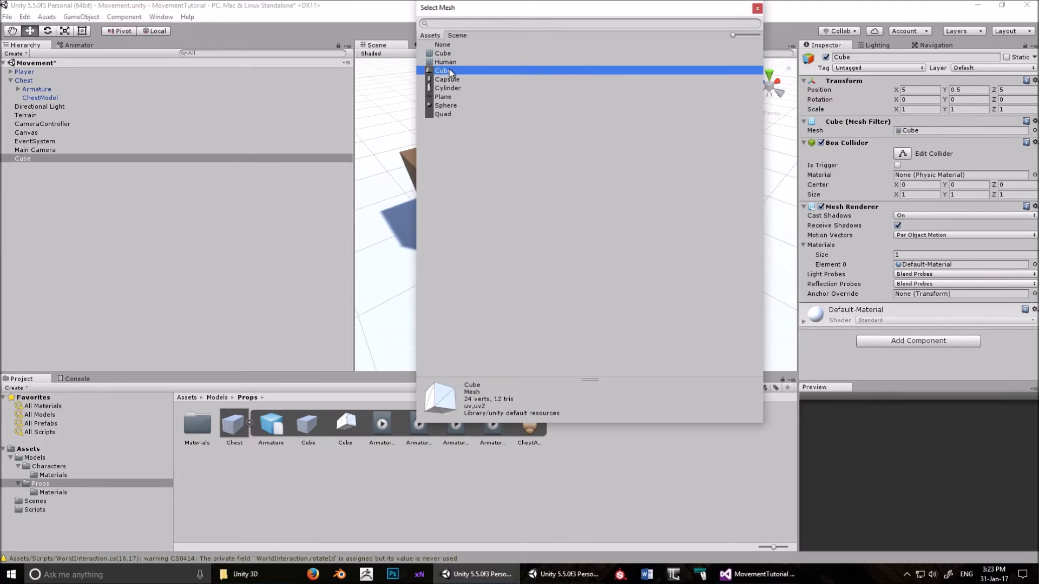
left_click(1034, 131)
left_click(757, 10)
left_click_drag(668, 255, 621, 231, "alt")
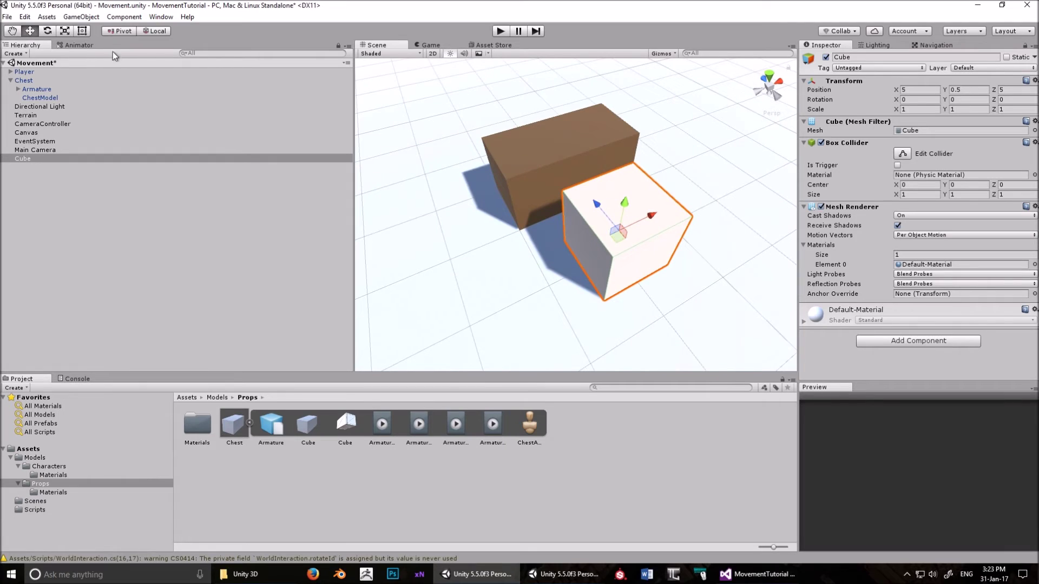
left_click(931, 46)
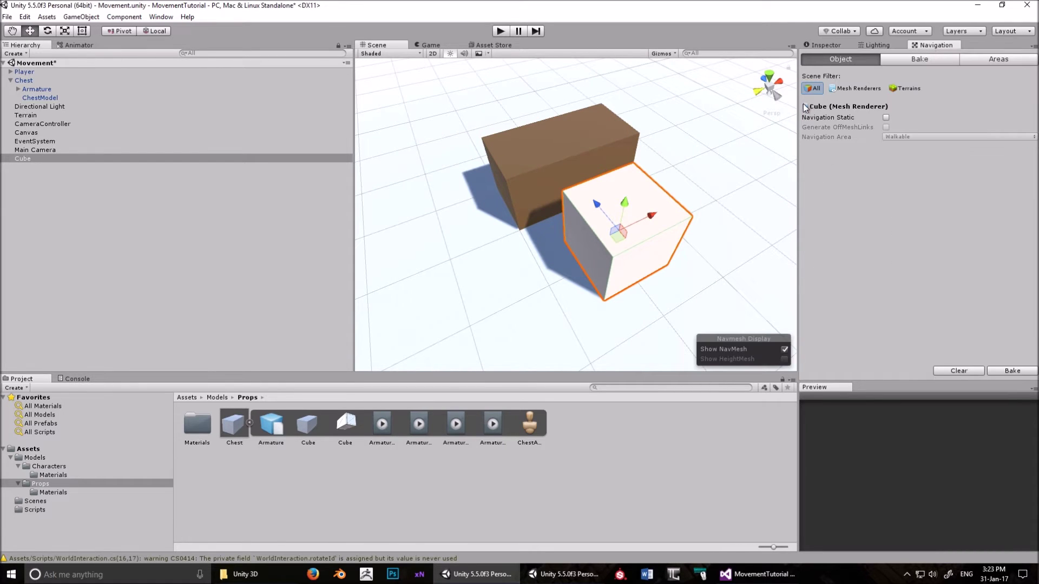
- Filter by Mesh Renderers, mark the Cube Navigation Static and bake the NavMesh
left_click(863, 88)
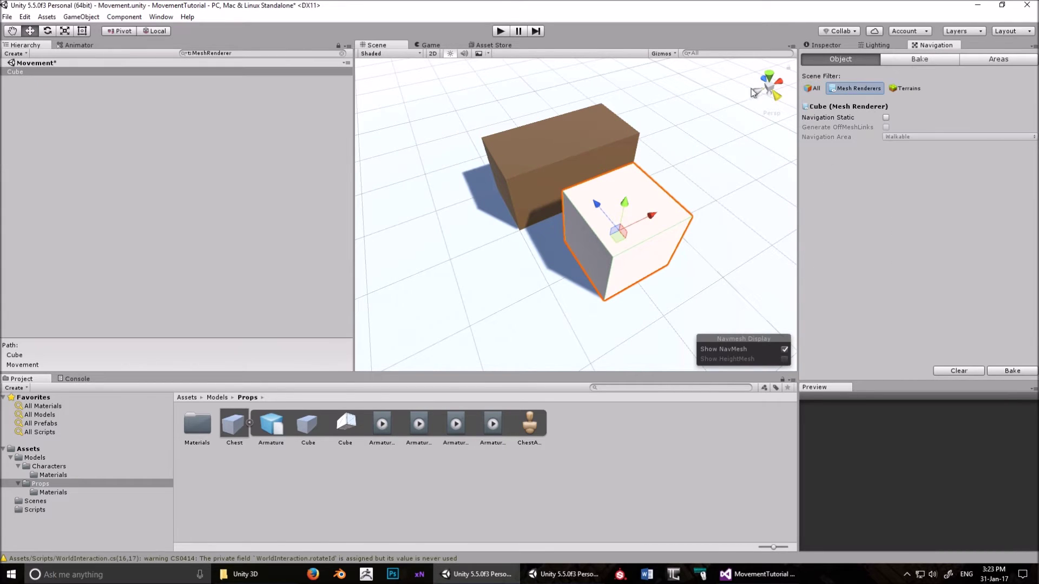
left_click(18, 72)
middle_click_drag(590, 136, 480, 138)
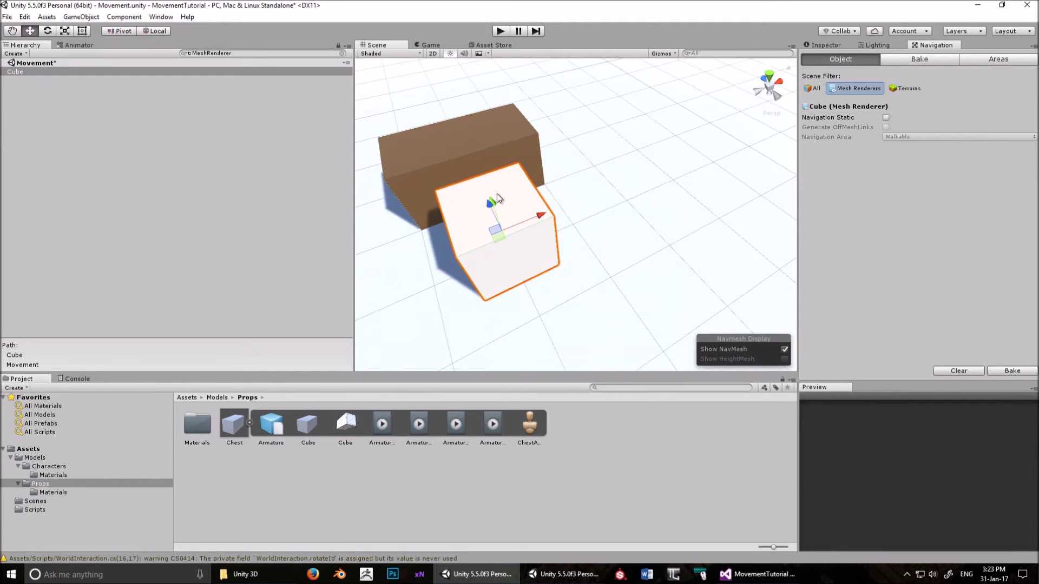
left_click(885, 118)
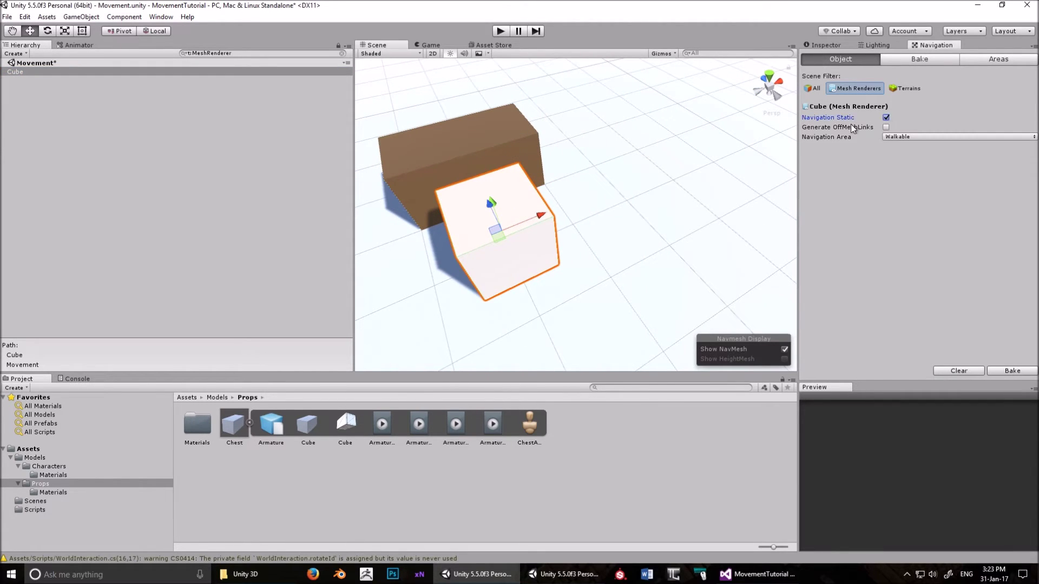
left_click(990, 373)
- Inspect the baked NavMesh around the character and cube, then clear it
scroll(627, 217, "down", 3)
middle_click_drag(594, 237, 614, 171)
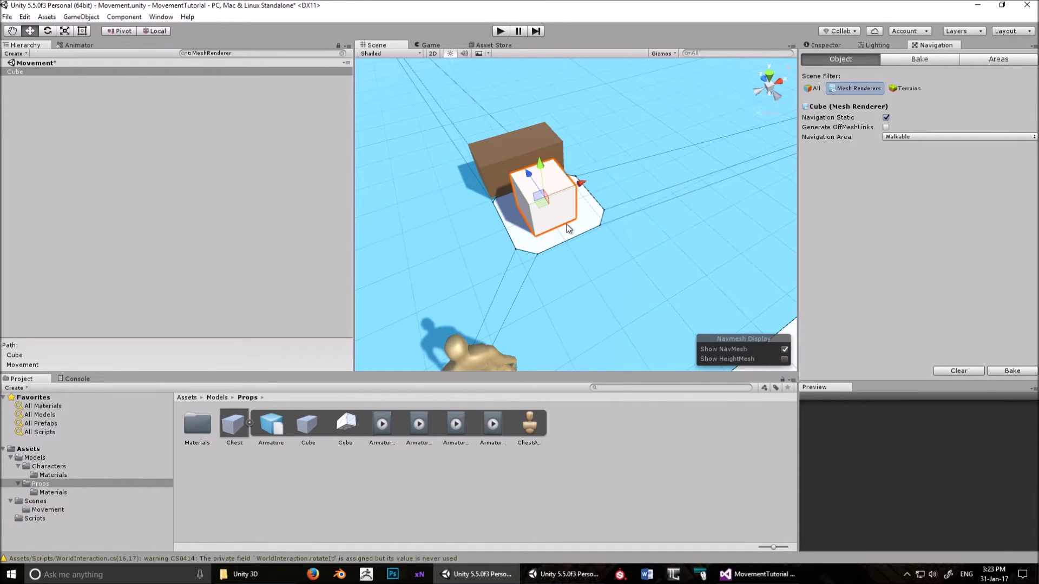
middle_click_drag(641, 169, 594, 183)
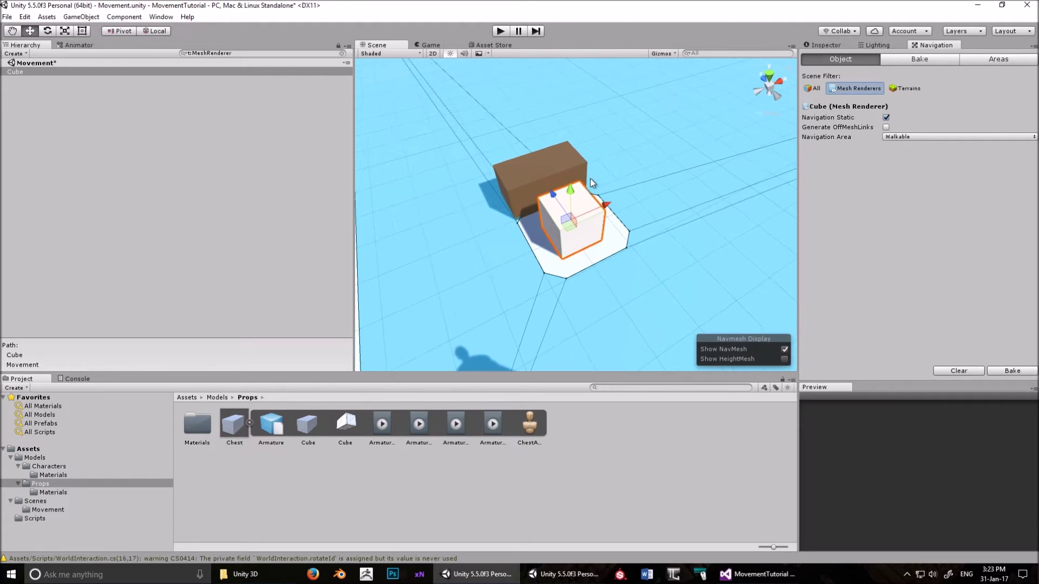
left_click_drag(594, 183, 643, 264, "alt")
scroll(611, 244, "up", 2)
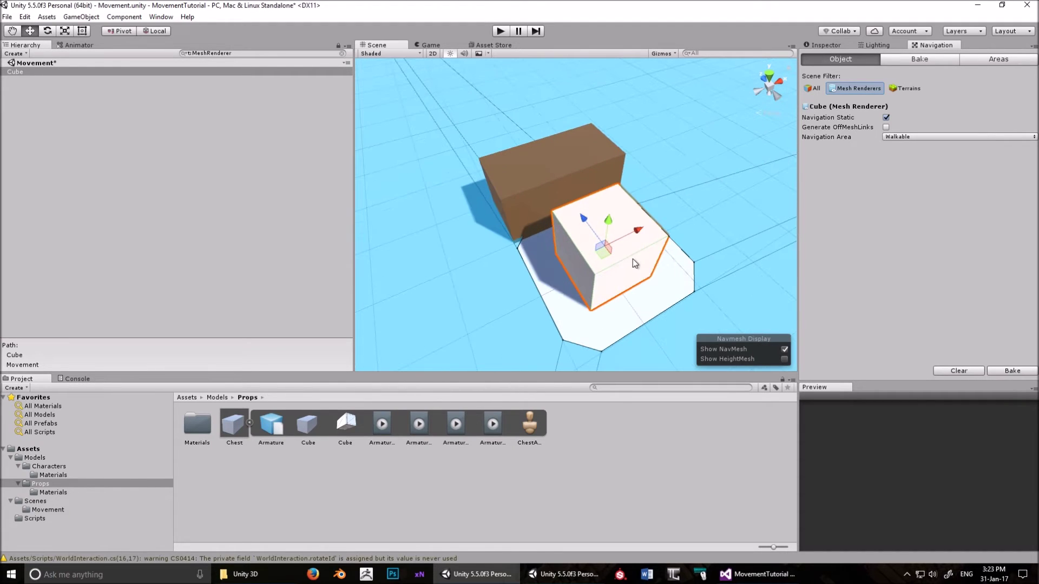
left_click(969, 372)
middle_click_drag(651, 170, 554, 159)
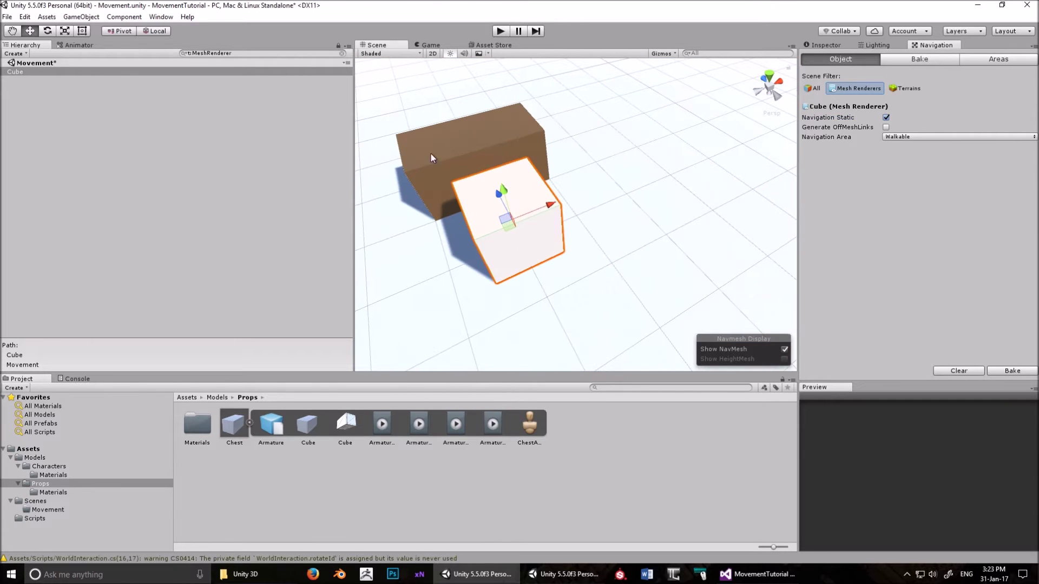
left_click(437, 156)
middle_click_drag(437, 156, 476, 163)
left_click_drag(476, 162, 566, 120, "alt")
scroll(504, 201, "up", 3)
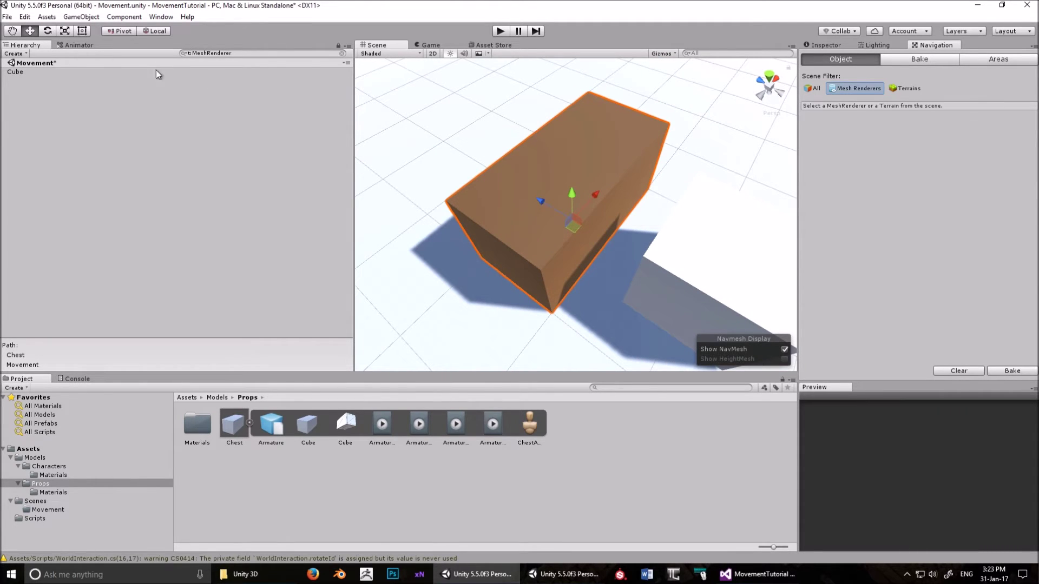
left_click(342, 54)
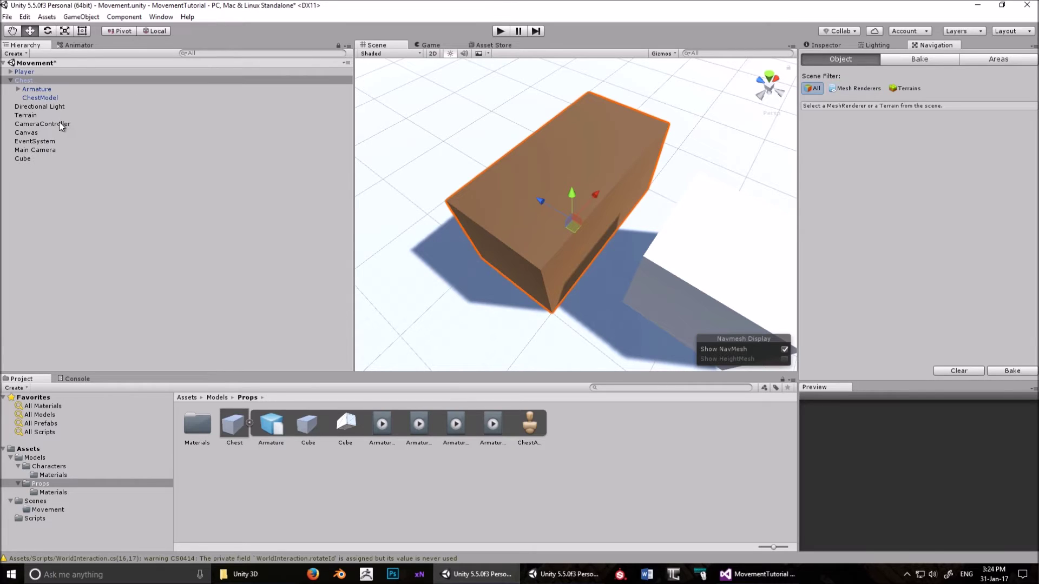
left_click(47, 82)
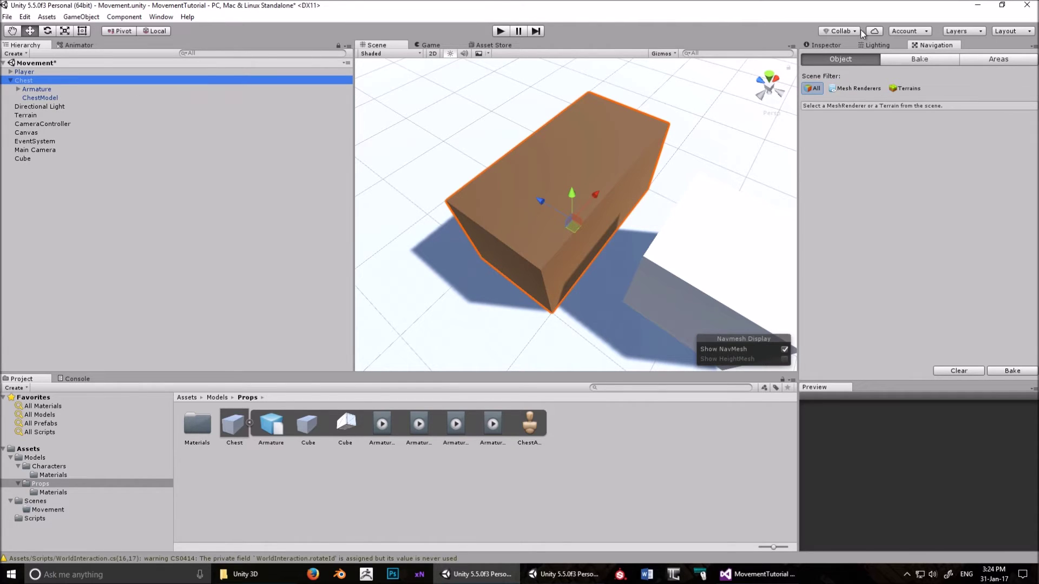
left_click(827, 45)
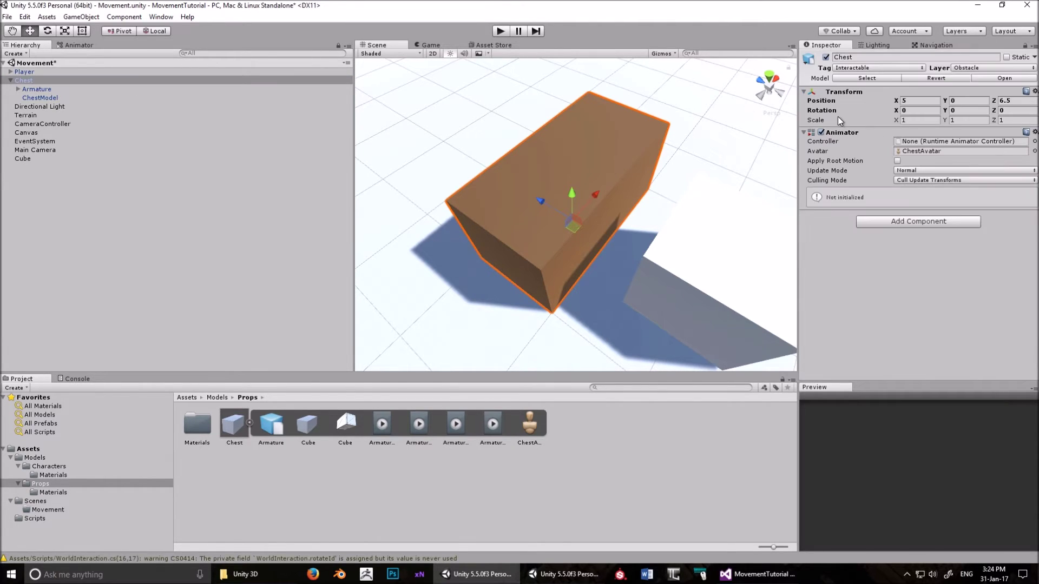
left_click(38, 98)
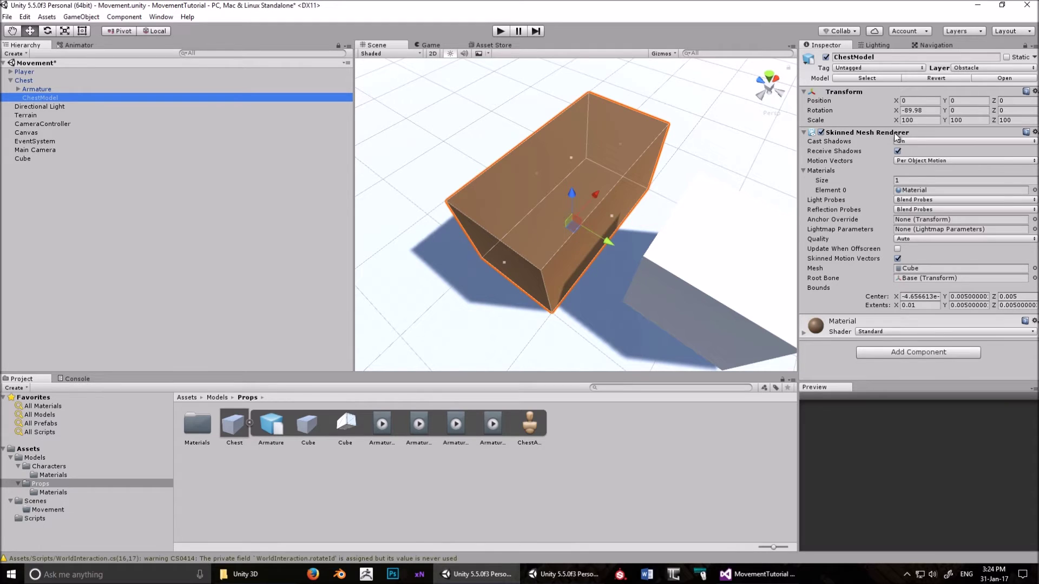
left_click_drag(508, 264, 494, 246, "alt")
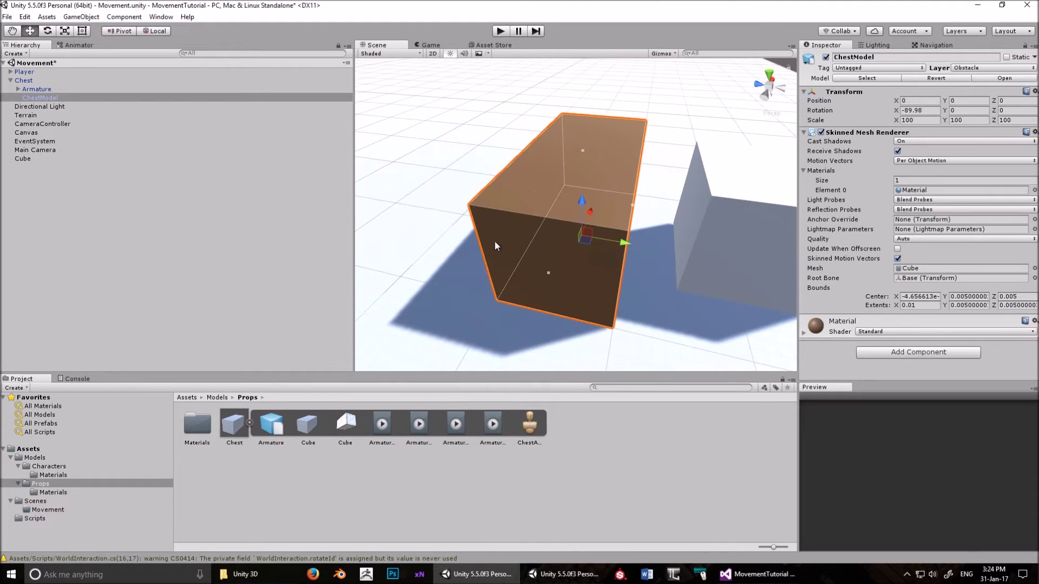
left_click_drag(648, 151, 534, 248, "alt")
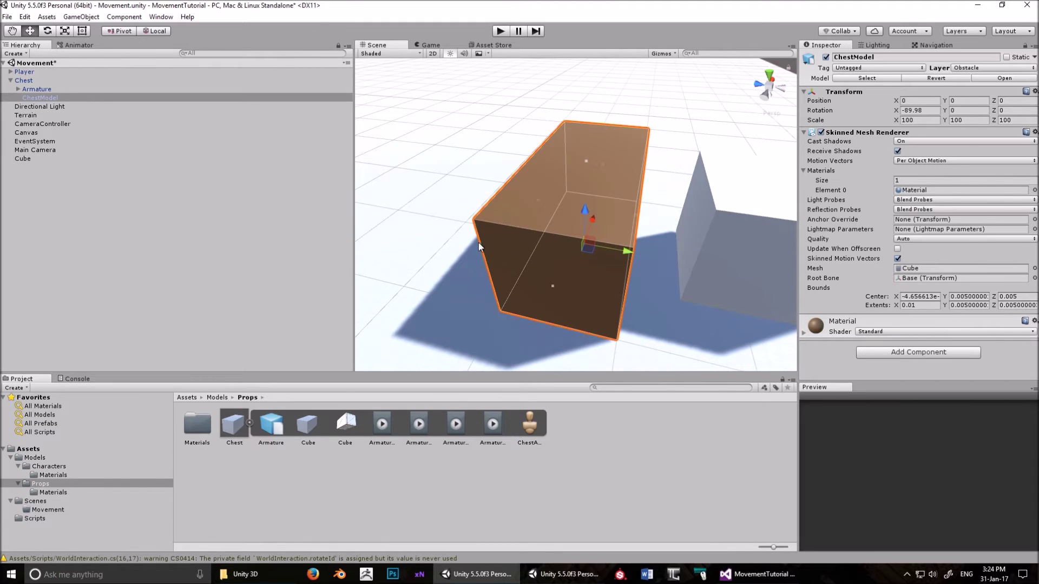
left_click_drag(632, 186, 648, 163, "alt")
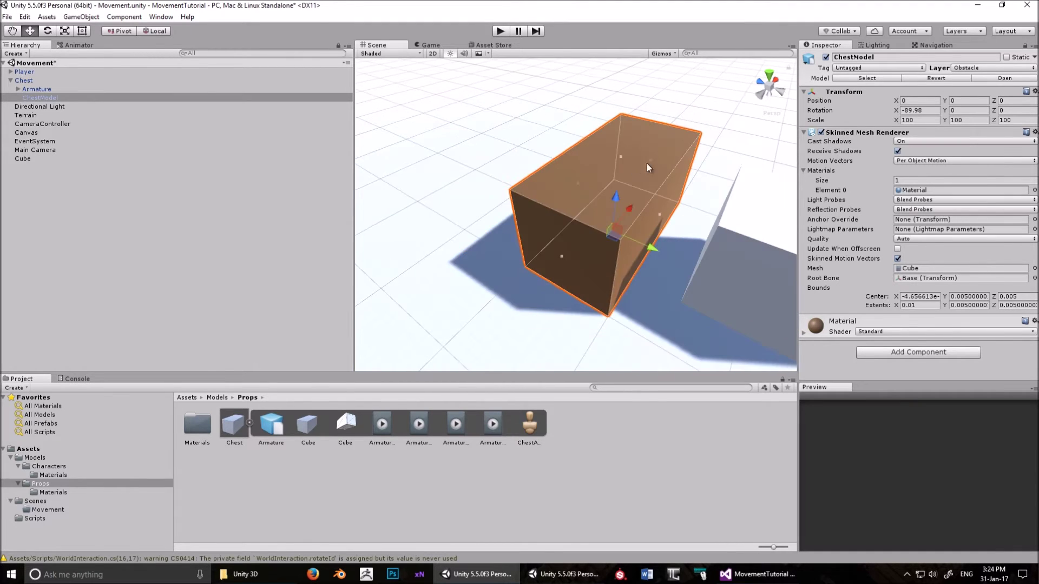
scroll(647, 164, "up", 3)
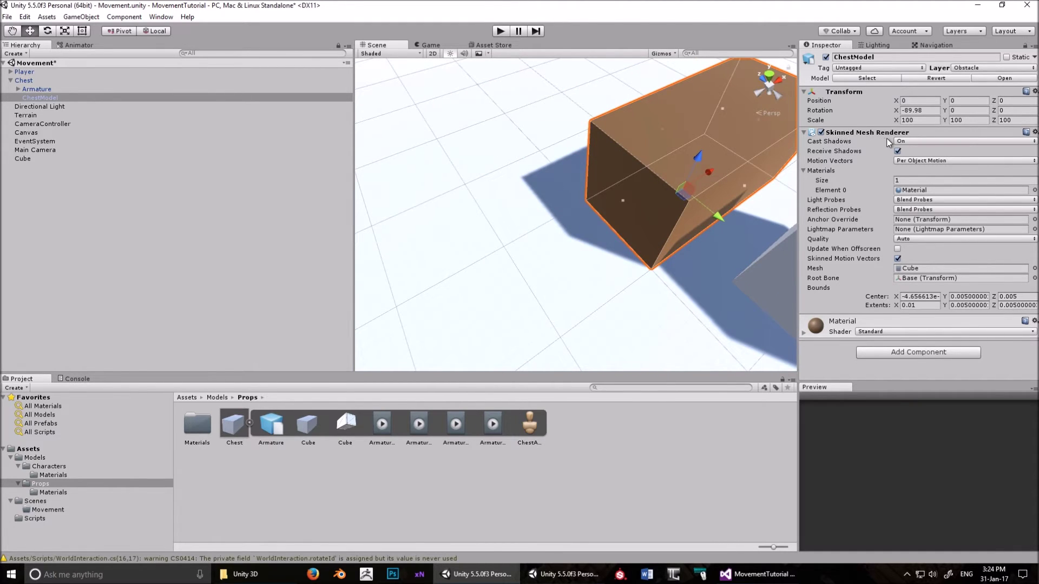
left_click_drag(769, 162, 576, 223, "alt")
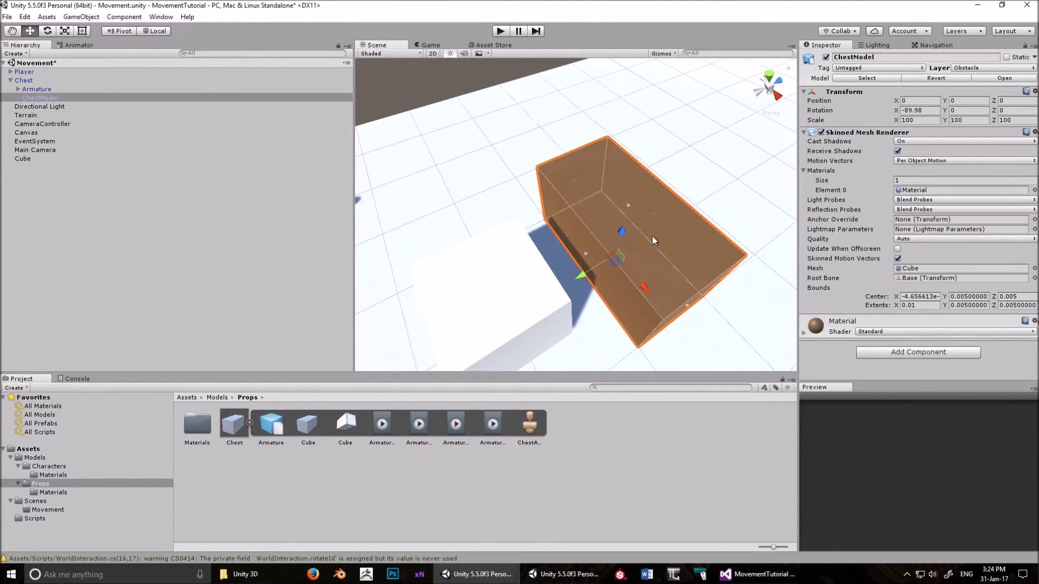
scroll(582, 215, "down", 5)
left_click(517, 279)
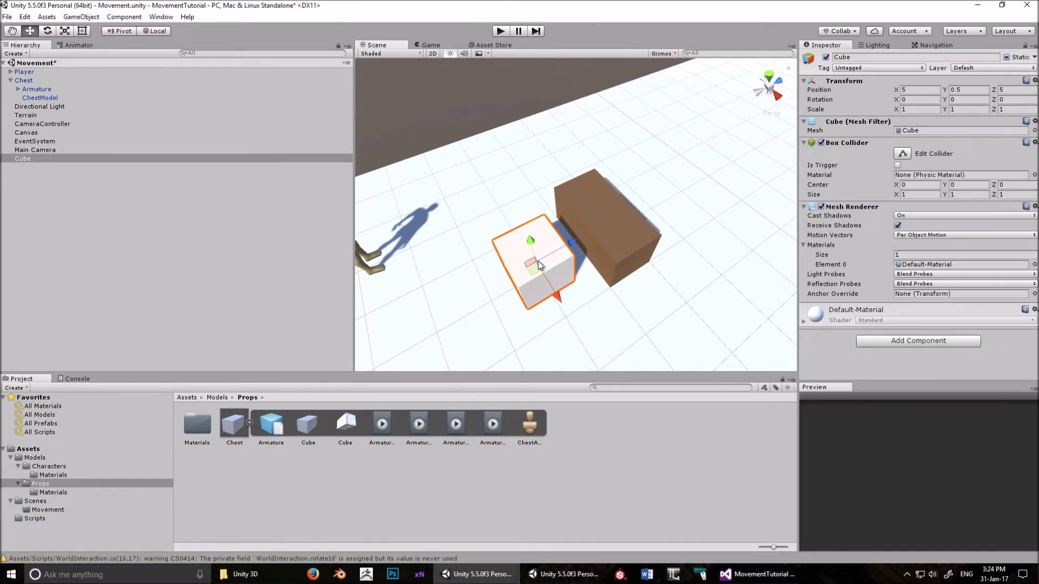
- Delete the white Cube, orbit the scene, and select the Chest
key("Delete")
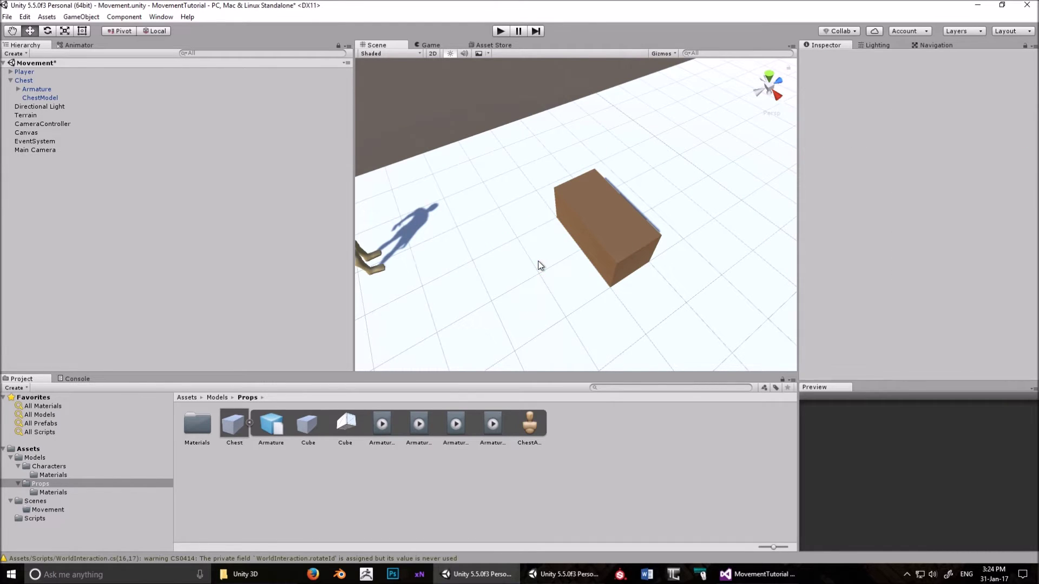
left_click_drag(530, 227, 628, 218, "alt")
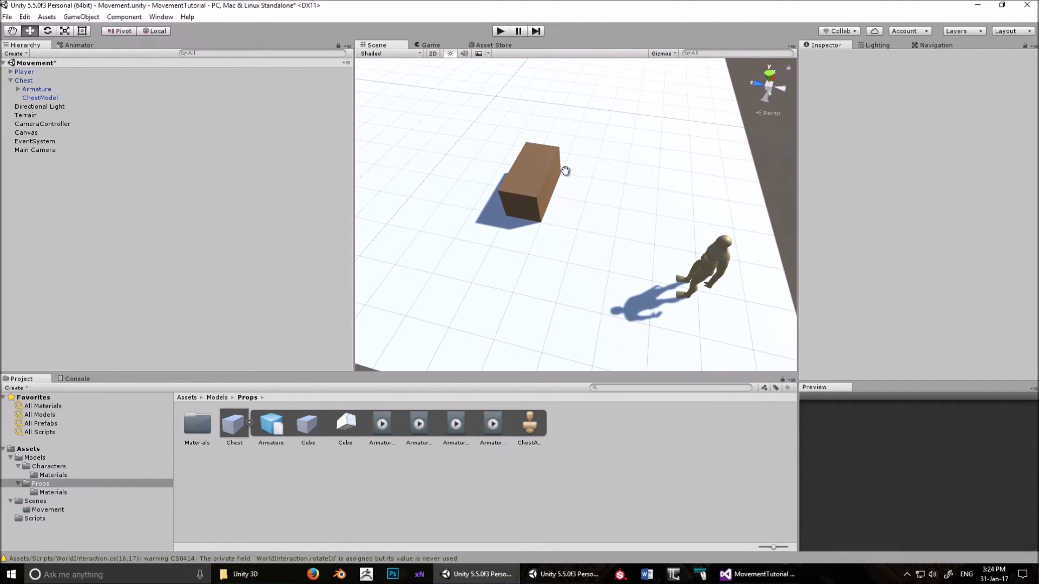
left_click_drag(566, 171, 544, 242, "alt")
left_click(556, 228)
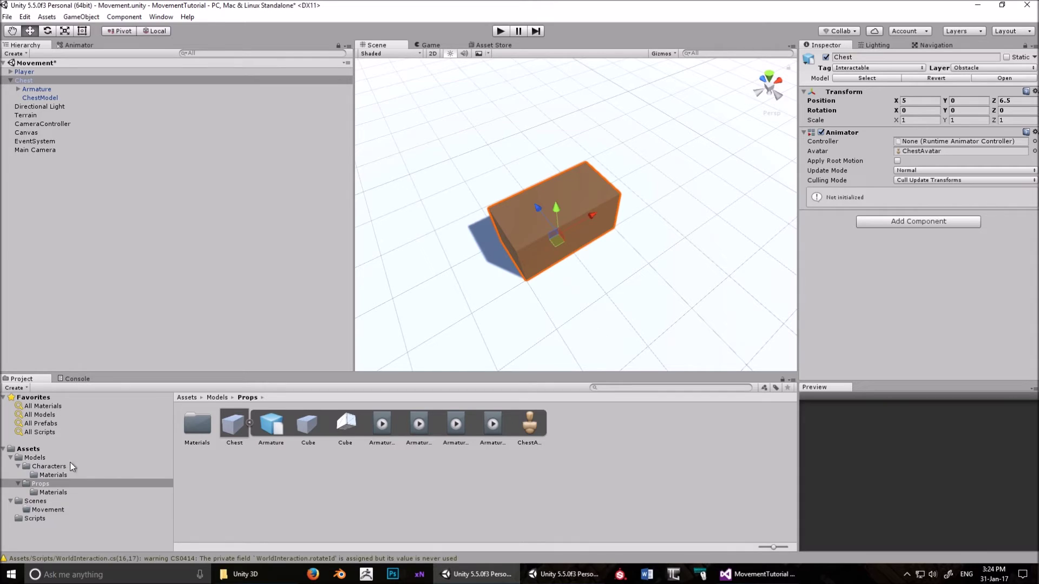
left_click(35, 78)
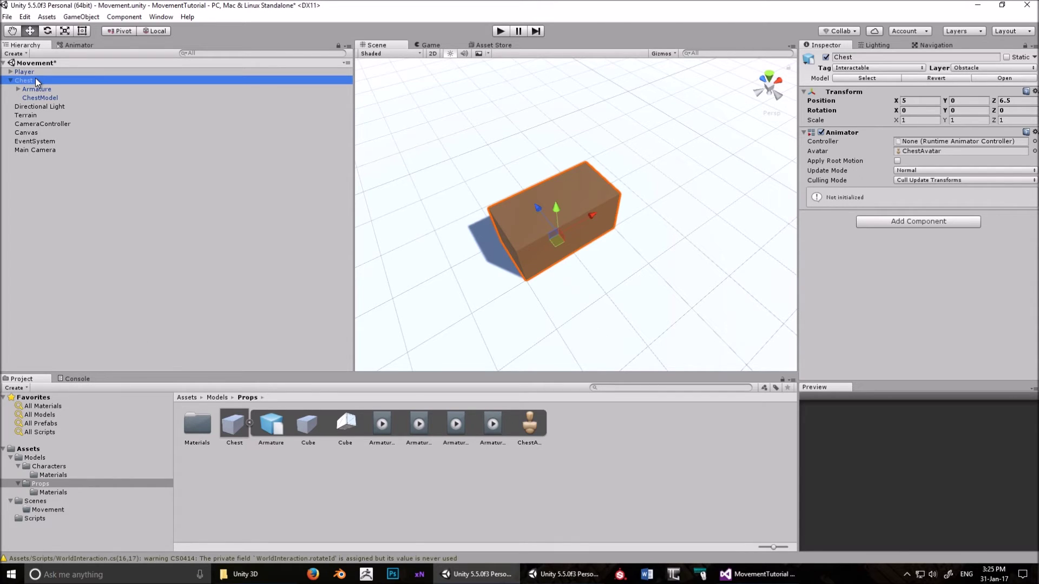
- Create a child Cube under Chest and rename it NavCube
right_click(35, 79)
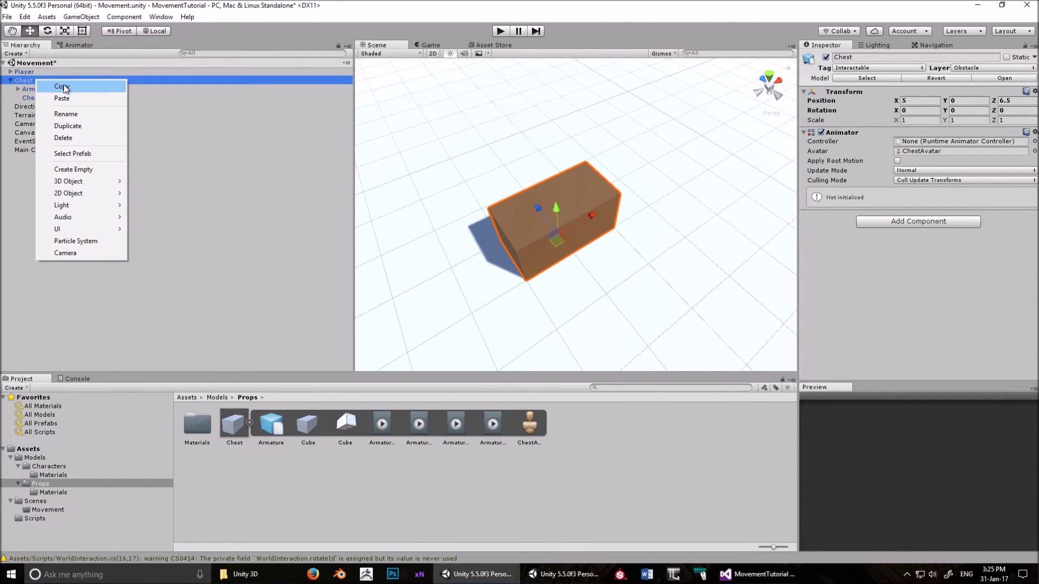
mouse_move(89, 187)
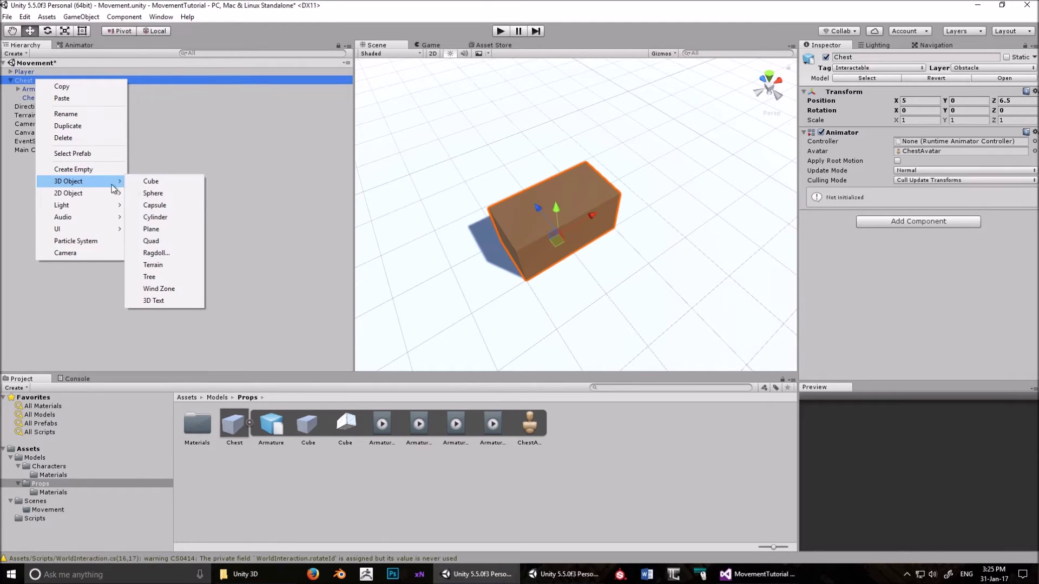
left_click(139, 184)
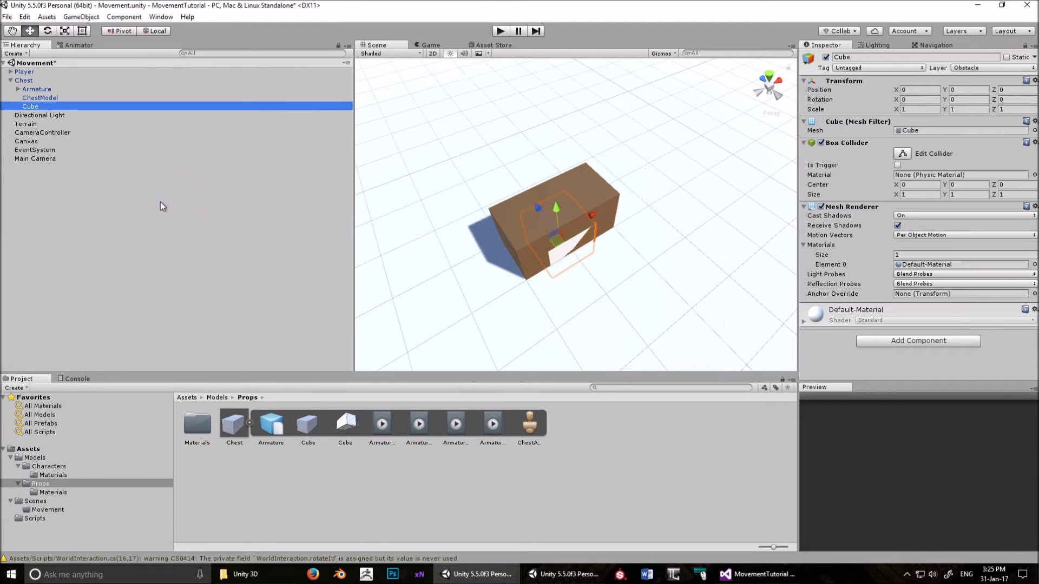
left_click(36, 108)
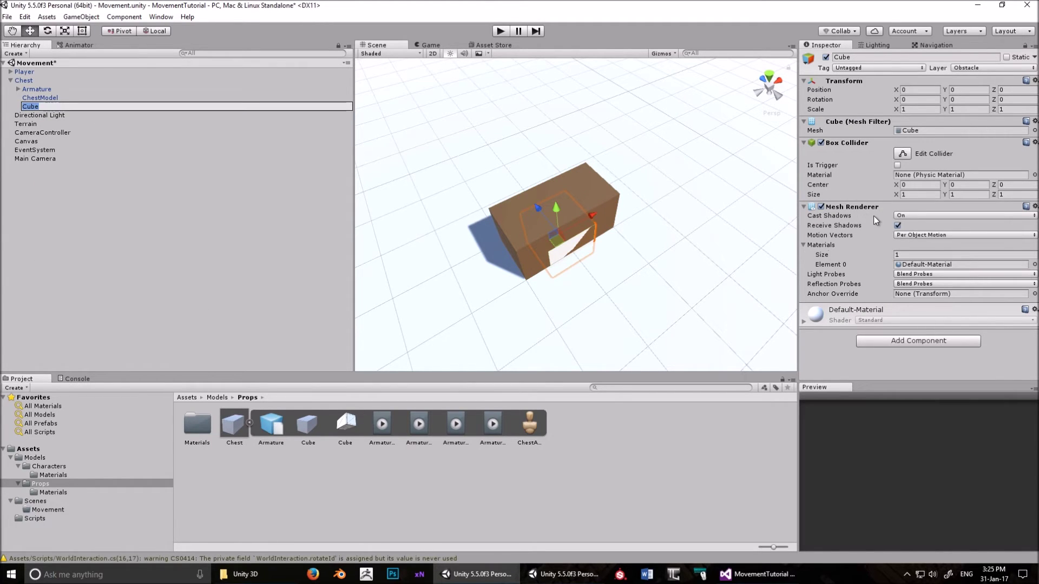
left_click(40, 98)
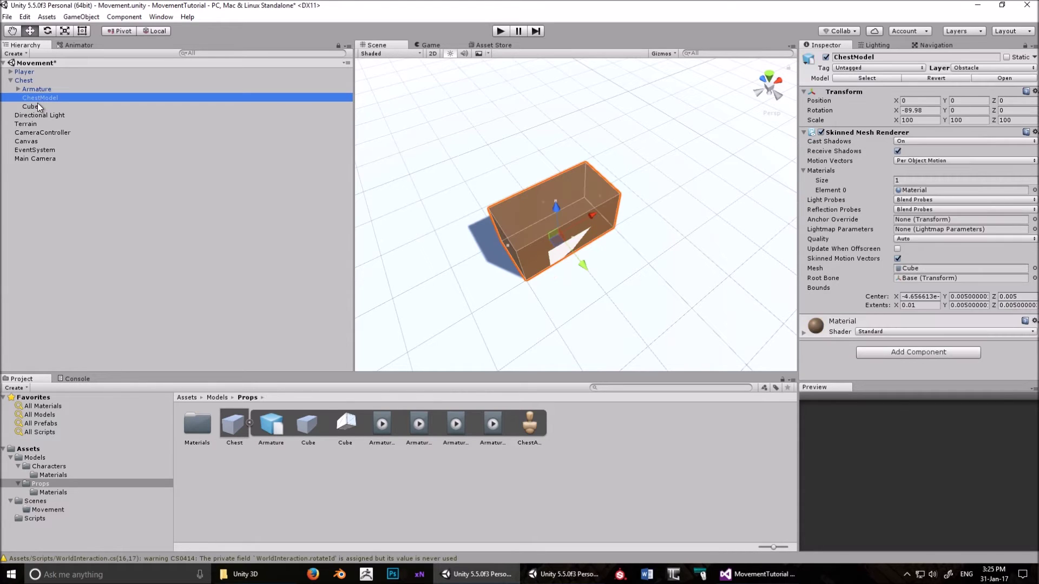
left_click(39, 107)
left_click(50, 109)
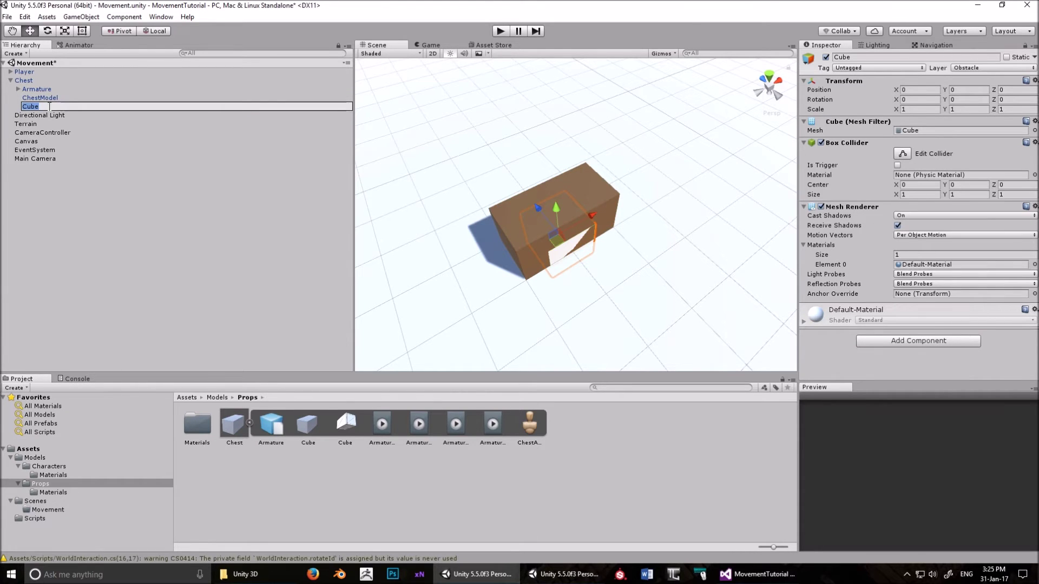
type("NavC")
key("Return")
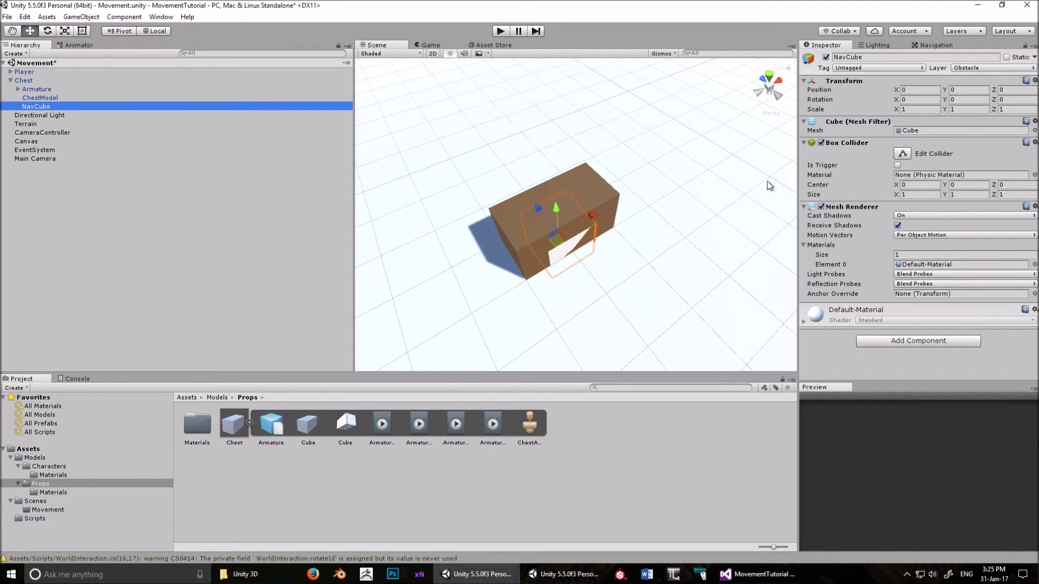
- Set NavCube's Scale X to 2 and Position Y to 0.5, then hide its Mesh Renderer
left_click(921, 110)
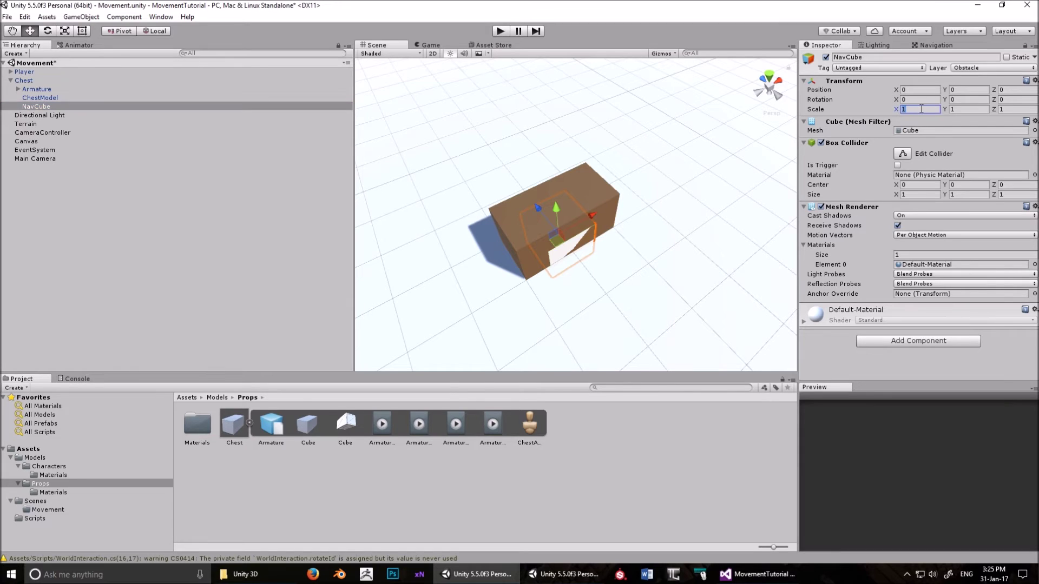
type("2")
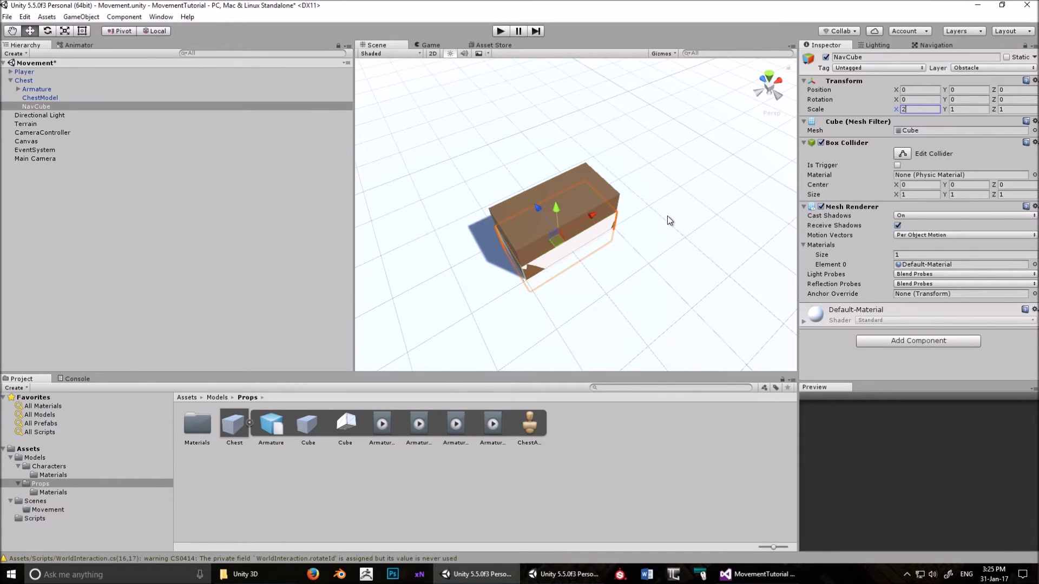
left_click(969, 88)
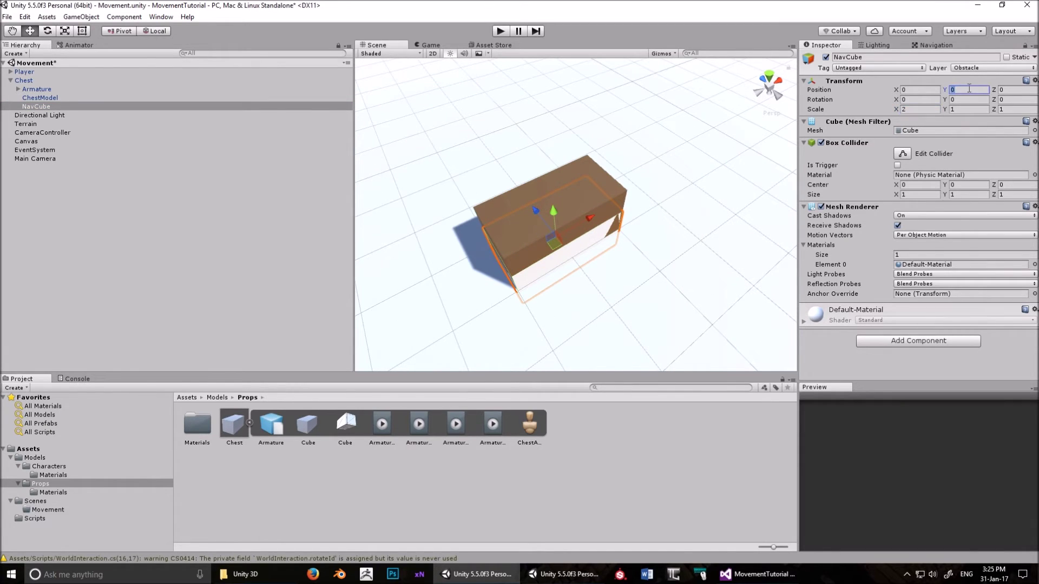
type(".5")
scroll(633, 217, "up", 2)
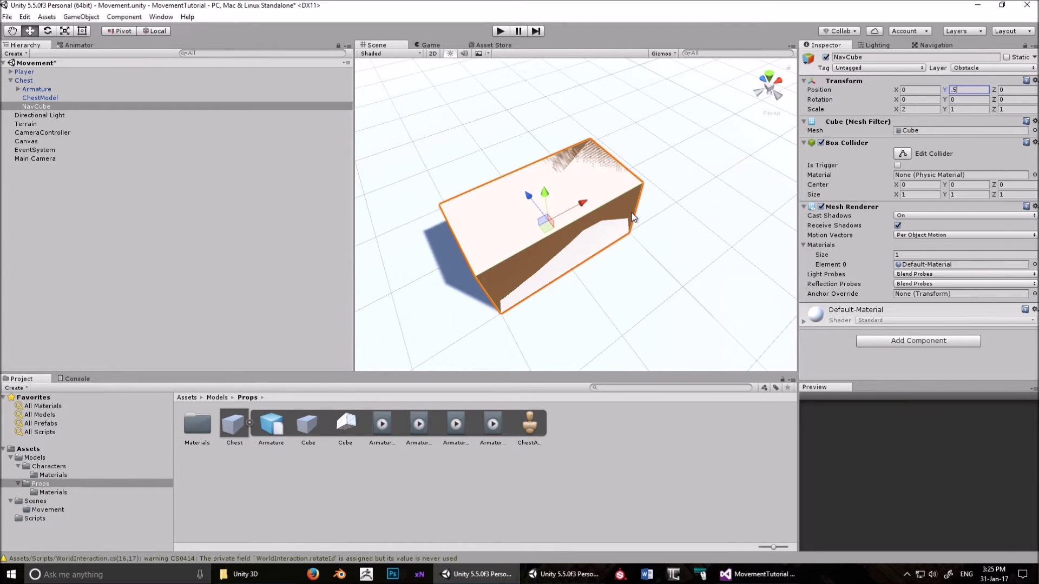
left_click_drag(633, 218, 545, 244, "alt")
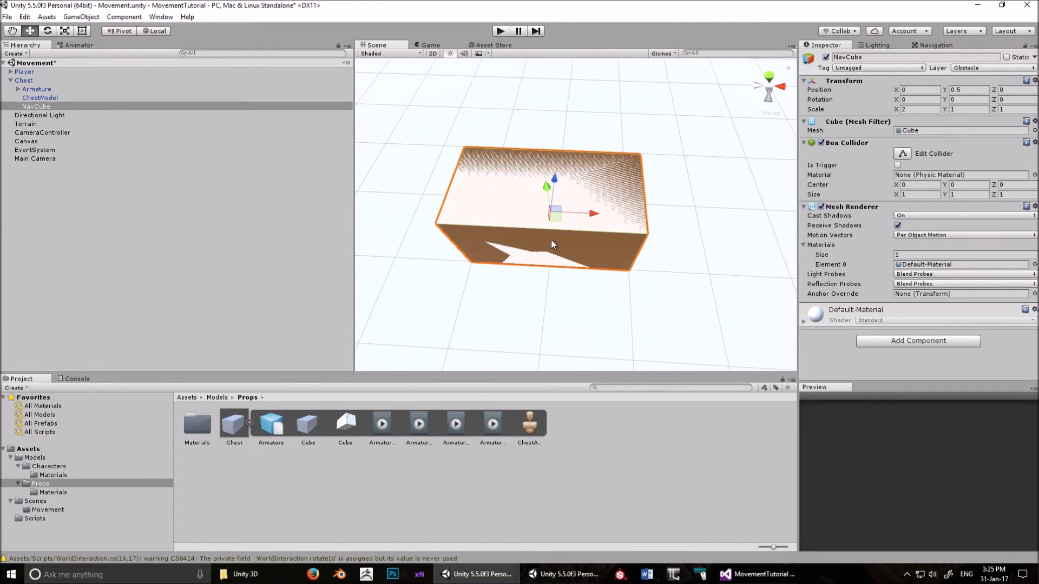
left_click(821, 207)
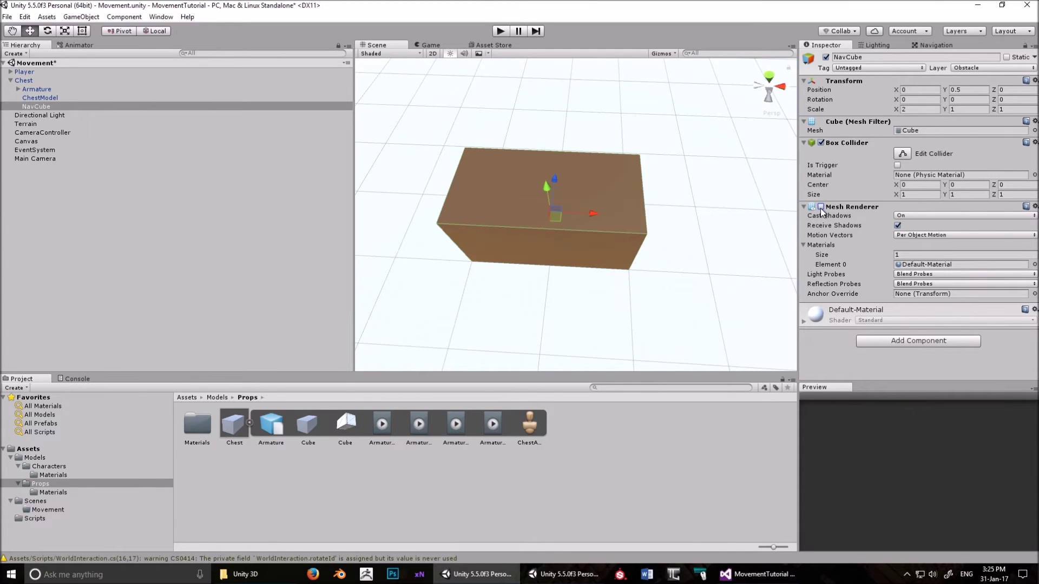
- Switch between Navigation and Inspector, filtering by Mesh Renderers, and reselect NavCube
left_click(821, 206)
left_click(932, 45)
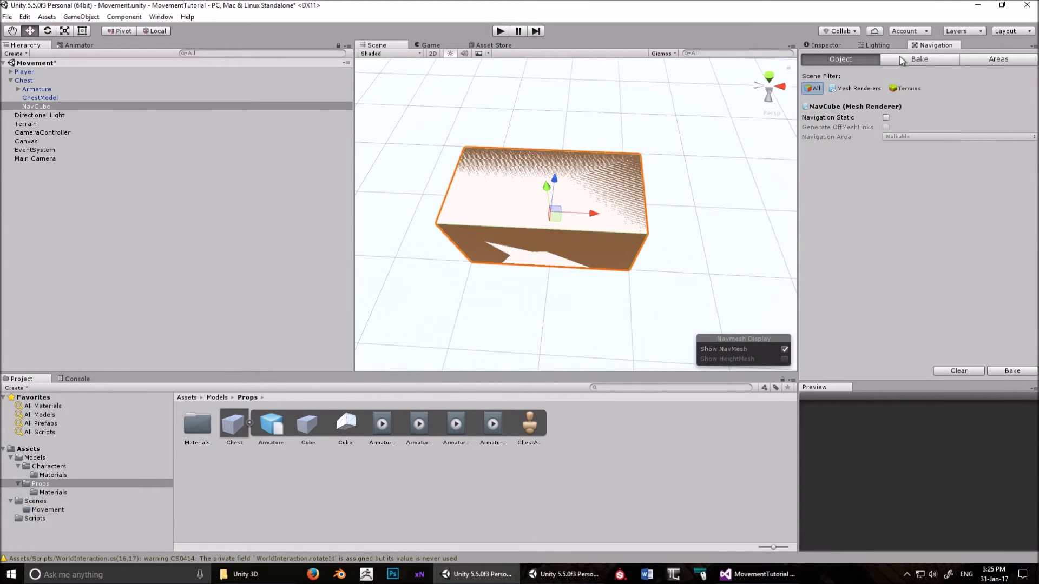
left_click(872, 87)
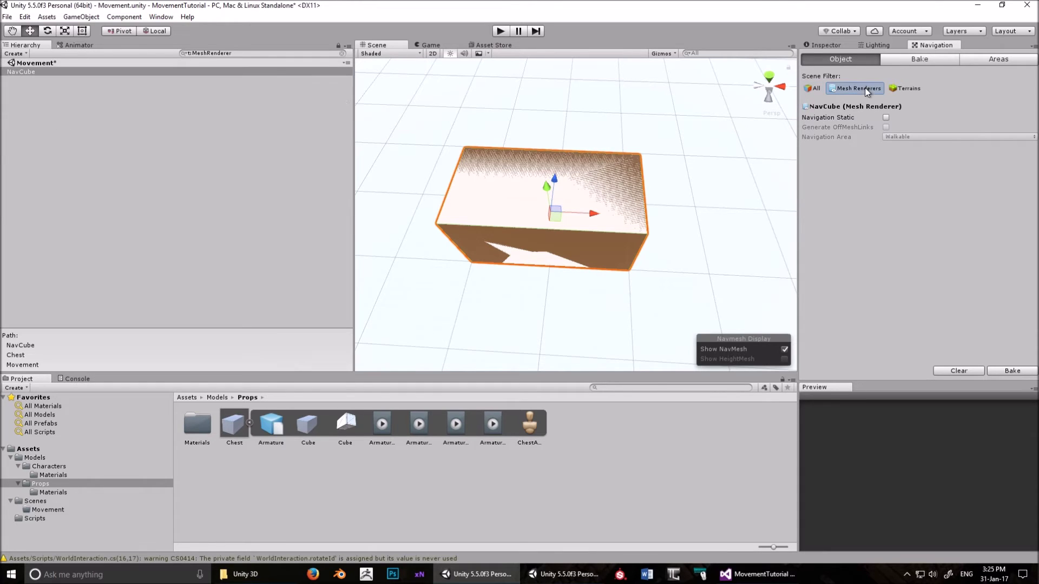
left_click(820, 46)
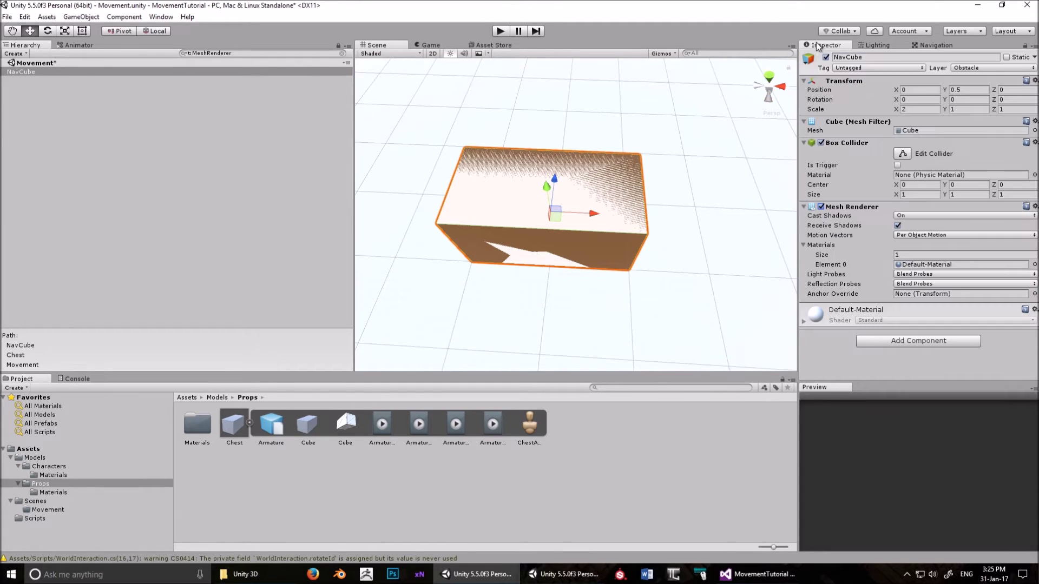
left_click(821, 206)
left_click(923, 46)
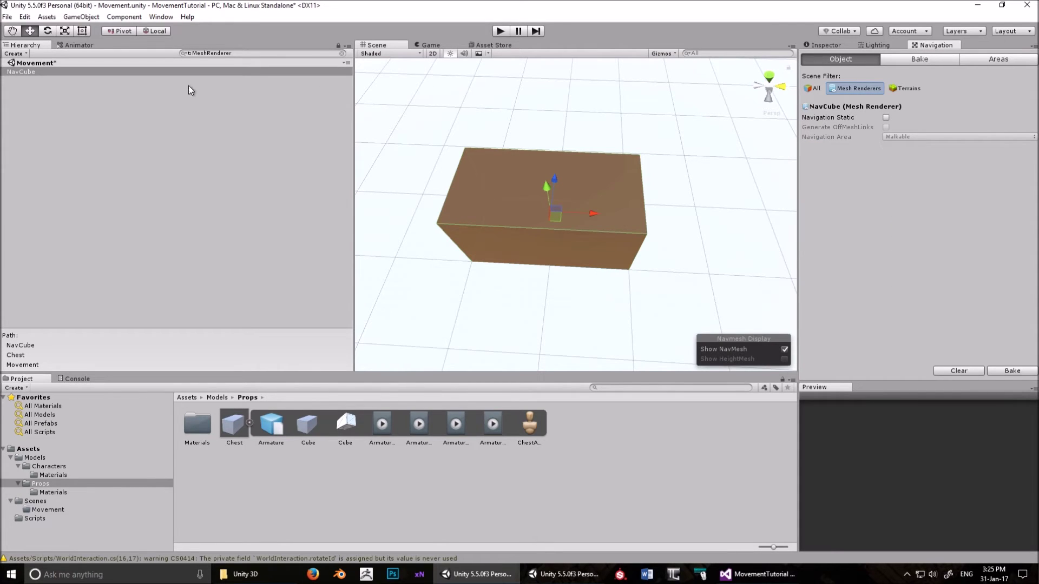
left_click(813, 88)
left_click(855, 88)
left_click(822, 46)
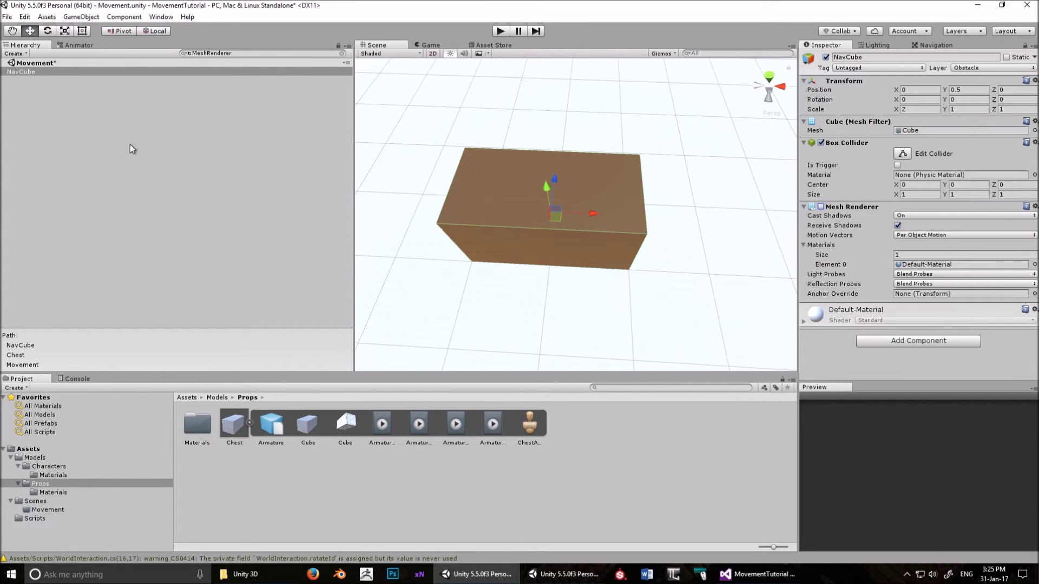
left_click(26, 73)
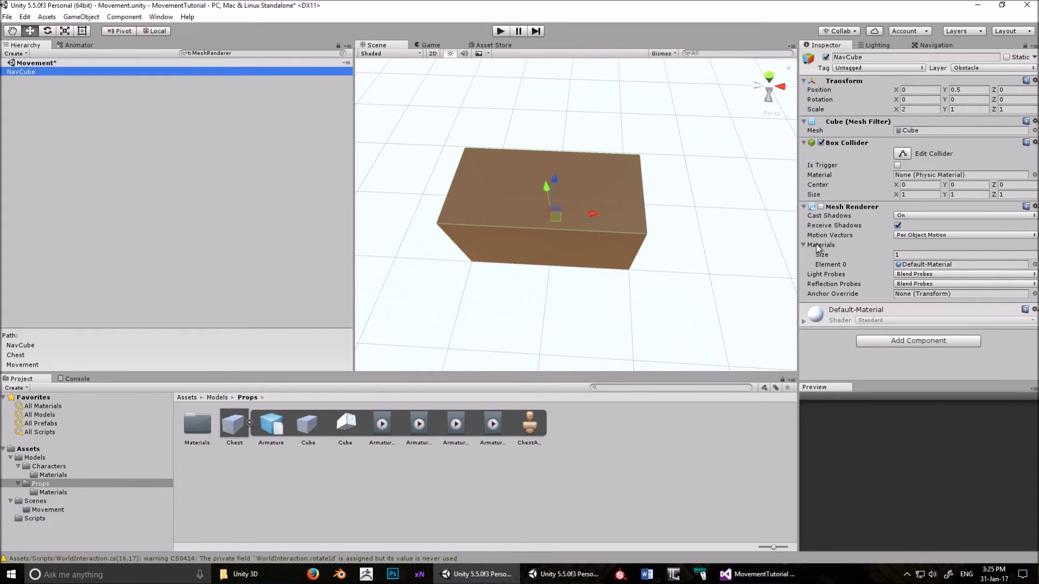
- Mark NavCube Navigation Static and bake the NavMesh, undoing an accidental move
left_click_drag(520, 86, 633, 119, "alt")
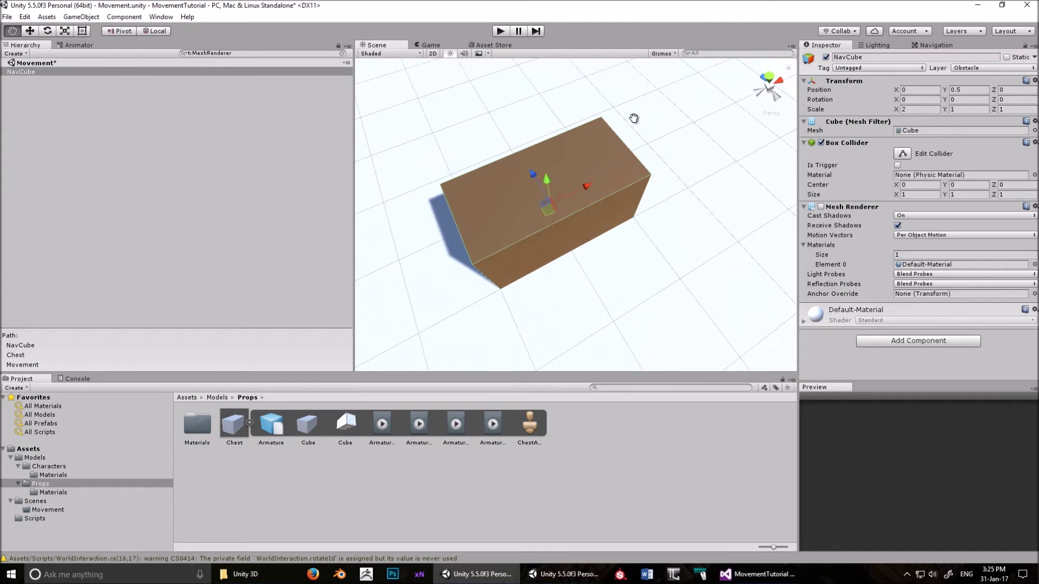
left_click(933, 46)
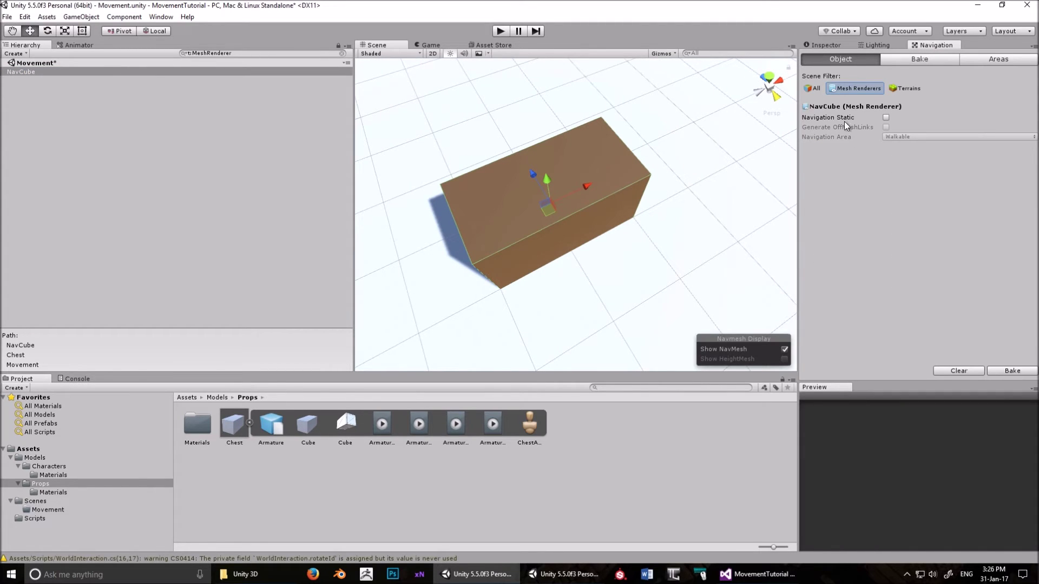
left_click(887, 118)
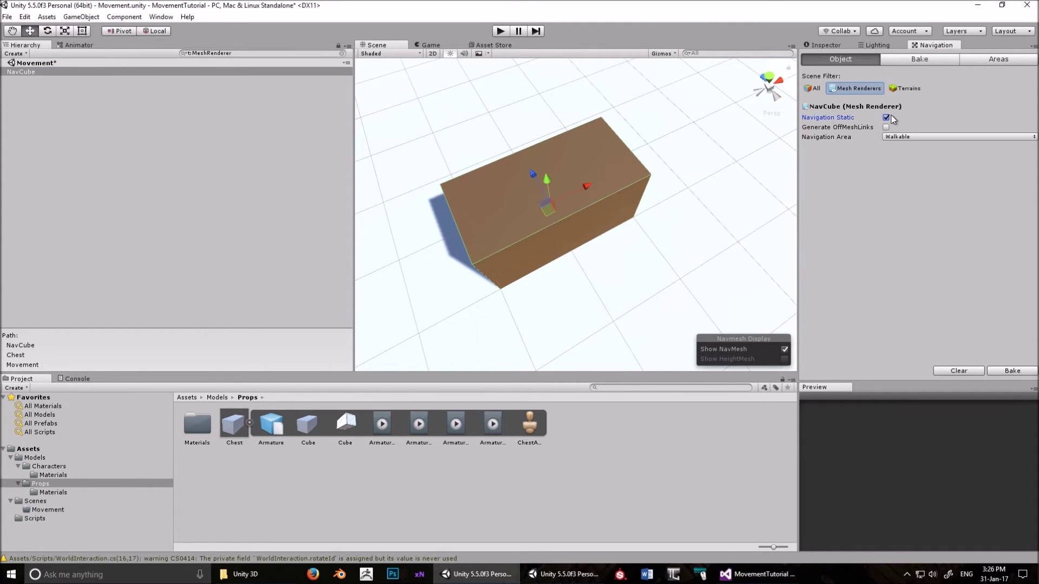
left_click(1010, 373)
scroll(653, 229, "up", 3)
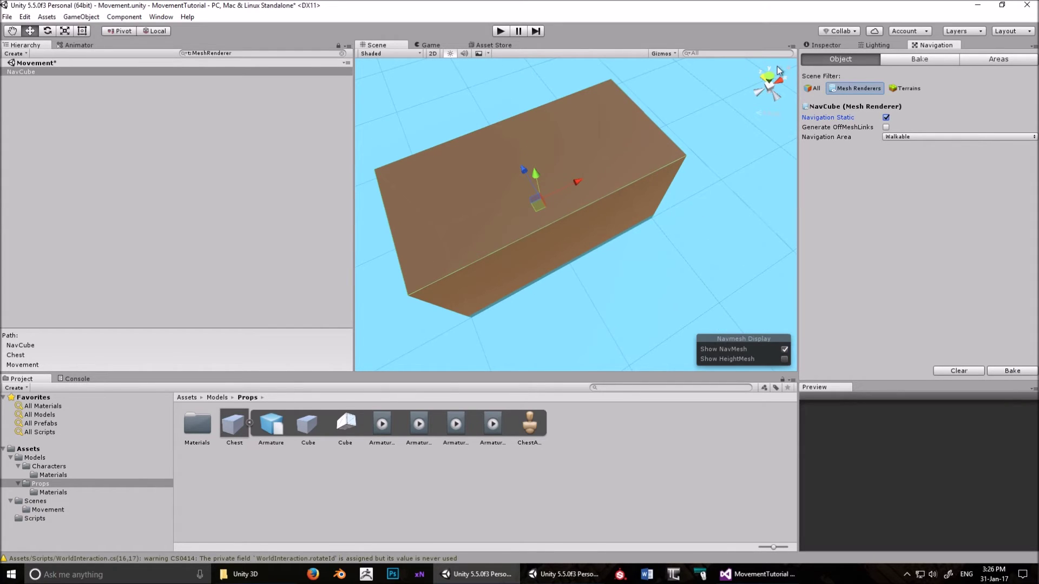
middle_click_drag(671, 231, 714, 245)
mouse_move(579, 191)
left_mouse_down()
mouse_move(579, 141)
mouse_move(580, 173)
left_mouse_up()
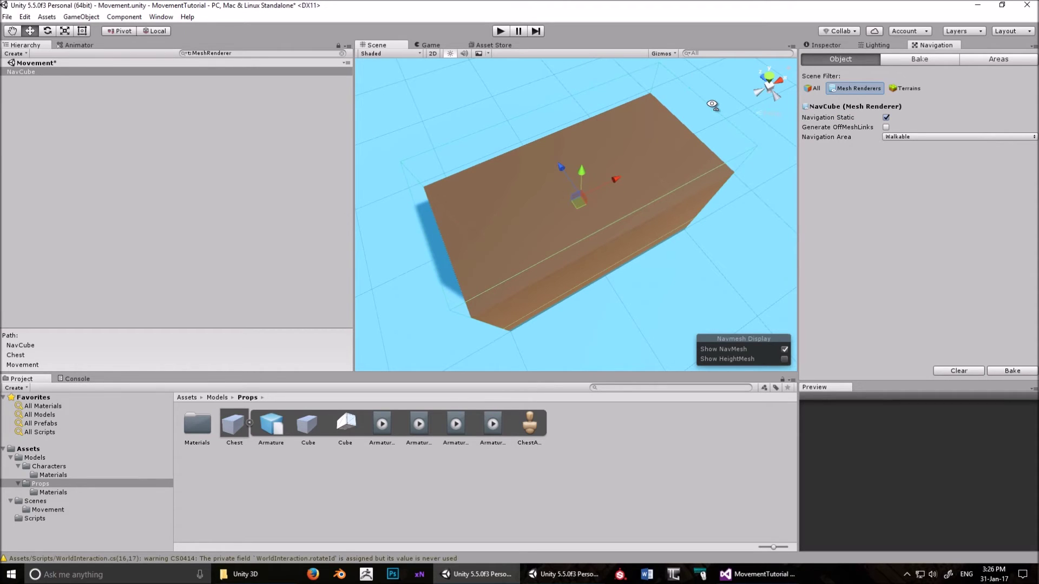
key("ctrl+z")
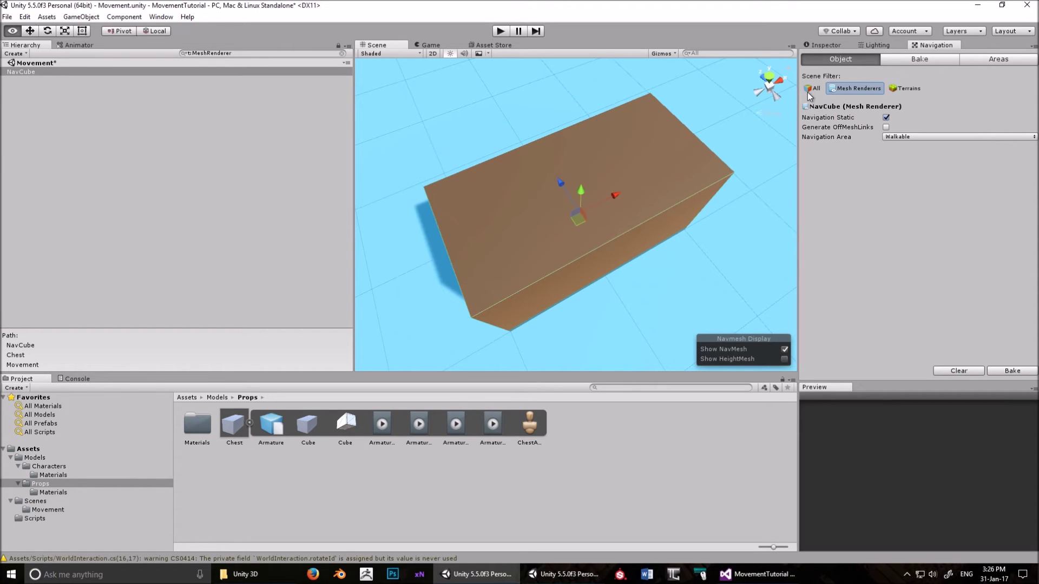
- Back in the Inspector, turn NavCube's Mesh Renderer back on
left_click(825, 45)
left_click_drag(660, 179, 535, 205, "alt")
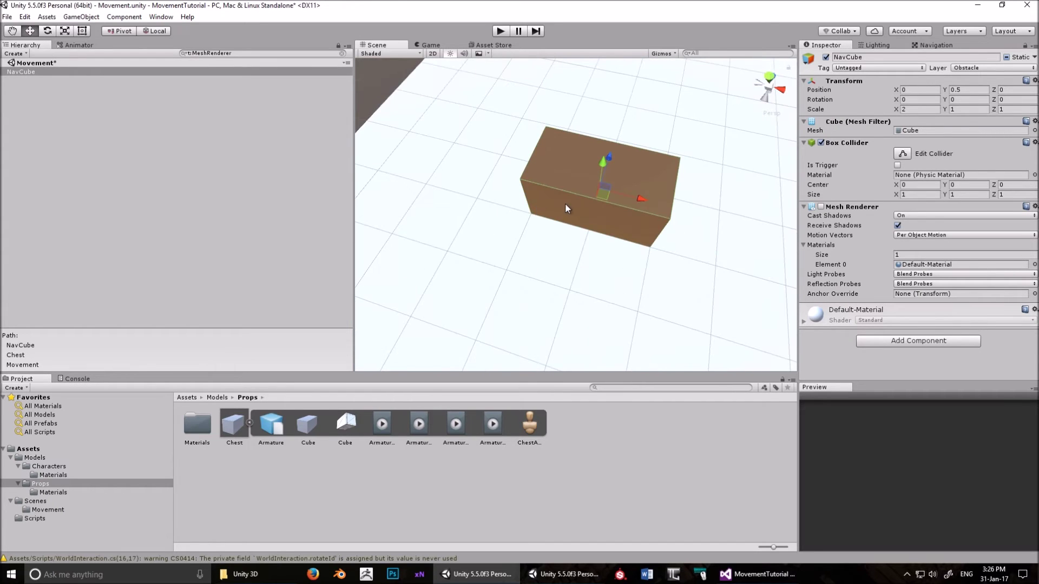
middle_click_drag(565, 203, 584, 222)
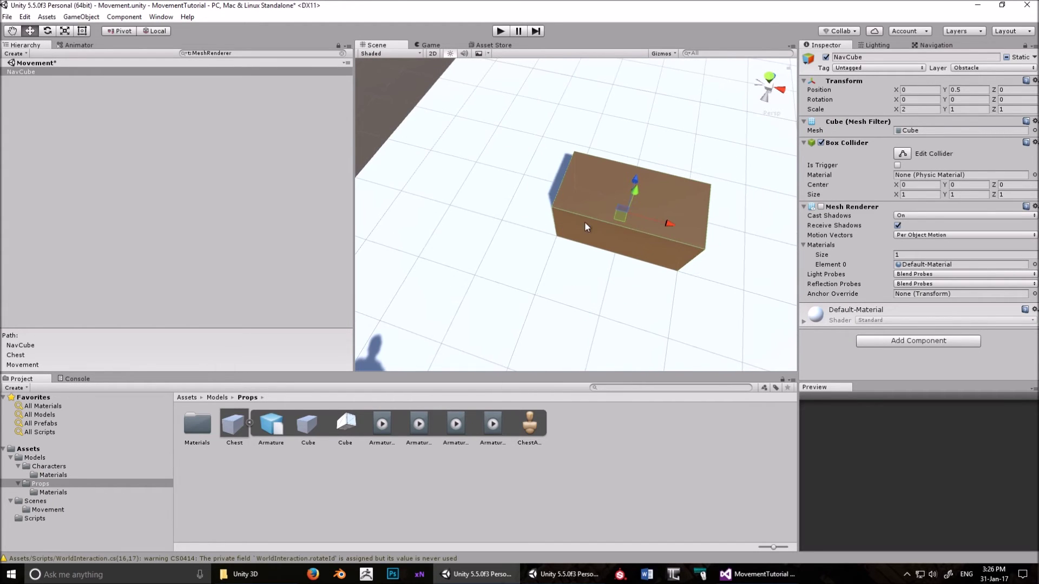
left_click(821, 207)
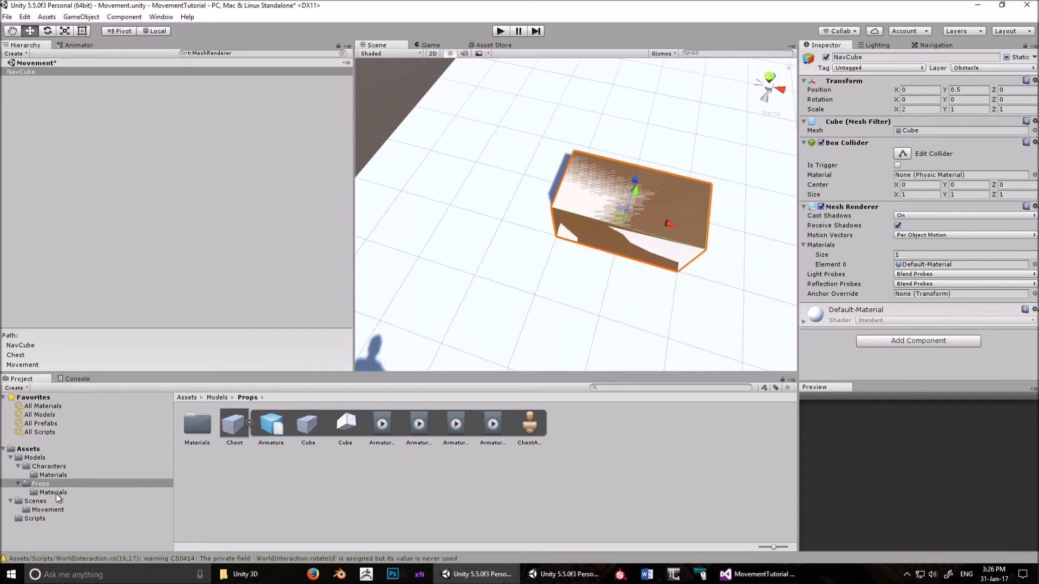
- In Models > Props > Materials, create a new material named 'Invisible'
left_click(42, 459)
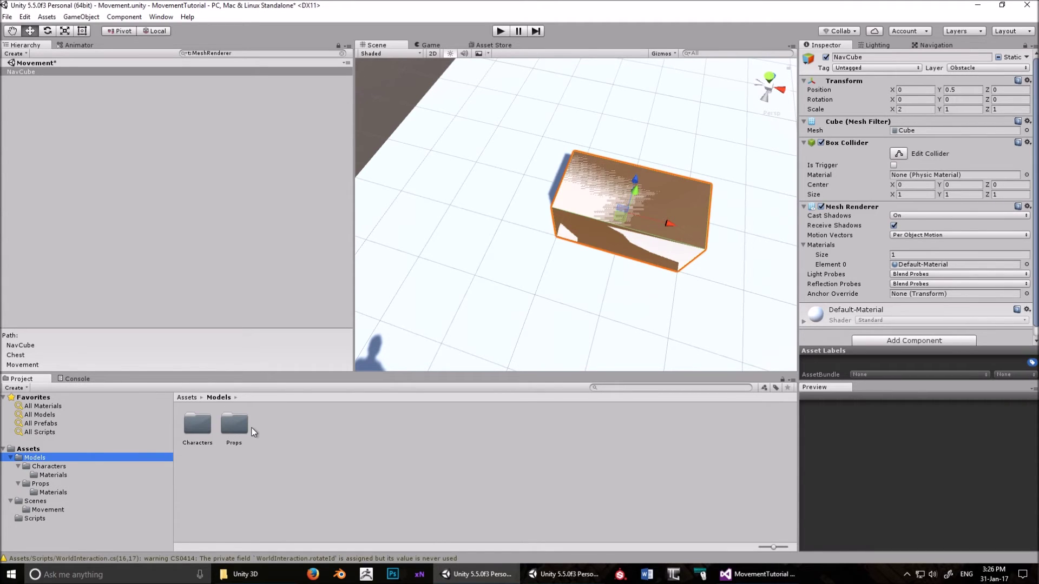
double_click(238, 427)
double_click(183, 429)
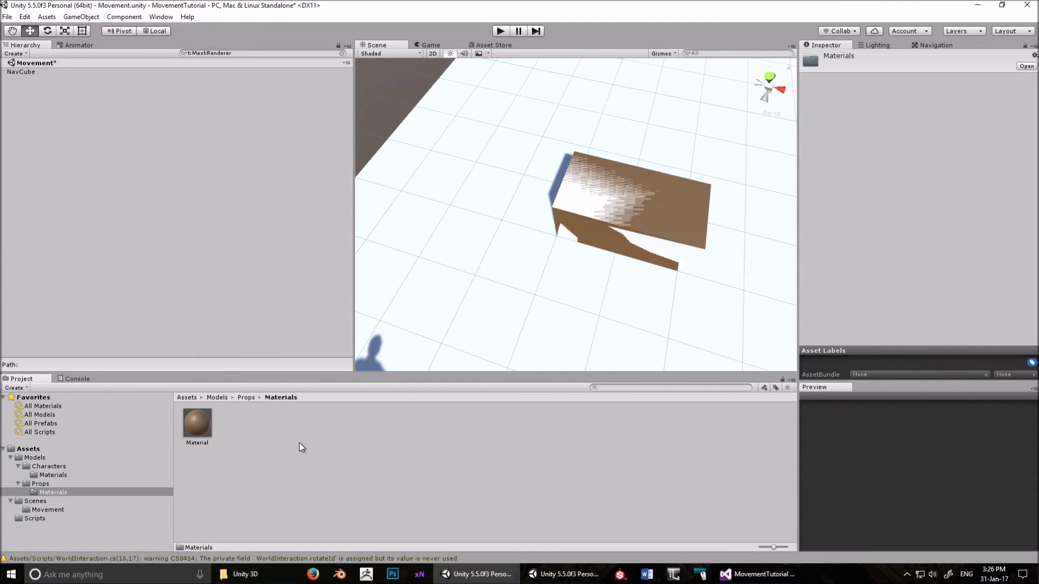
right_click(299, 443)
mouse_move(375, 246)
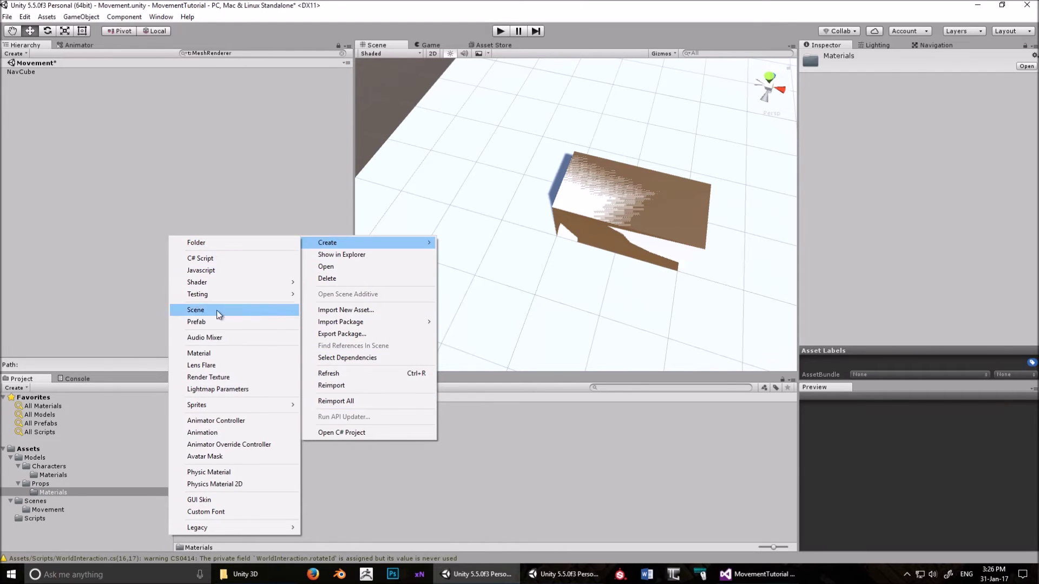
left_click(214, 354)
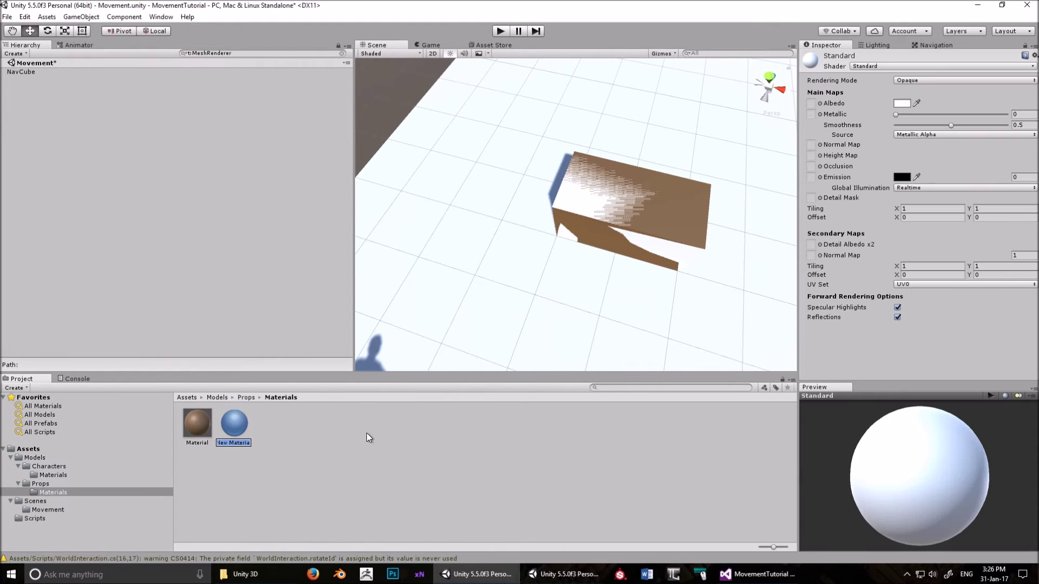
type("Invisible")
key("Return")
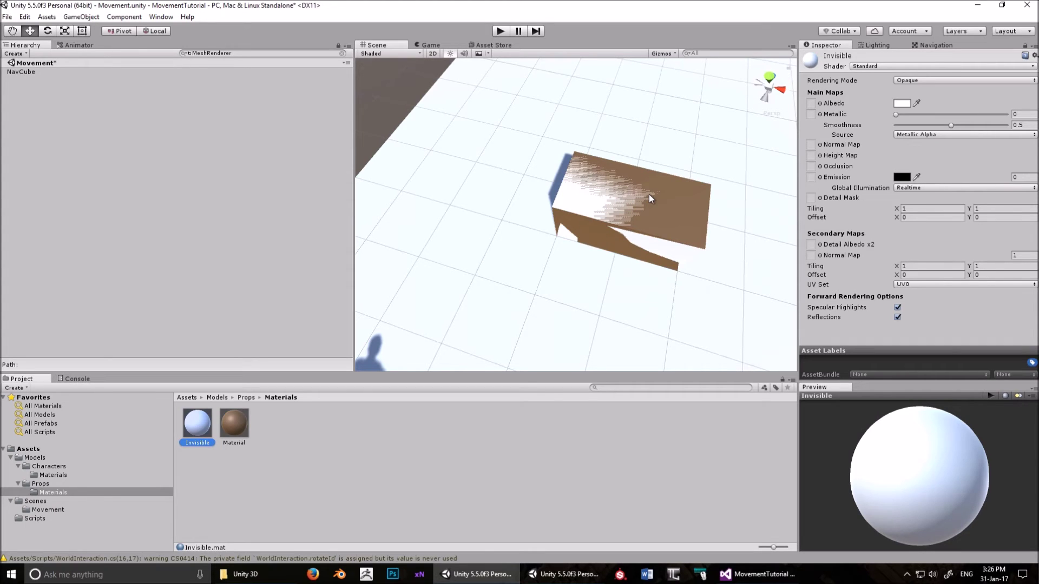
left_click_drag(699, 152, 665, 172, "alt")
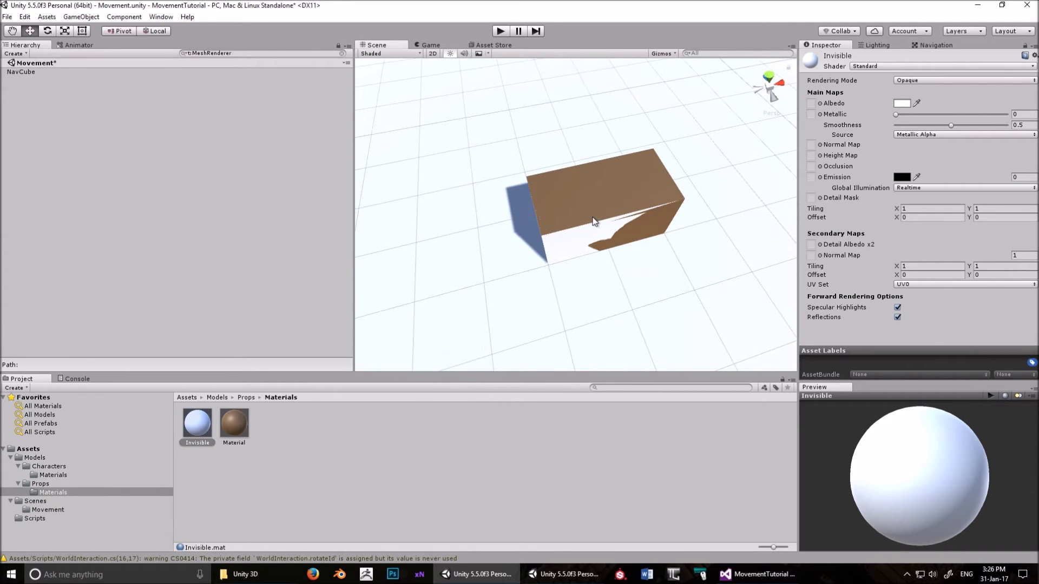
left_click_drag(594, 220, 593, 218, "alt")
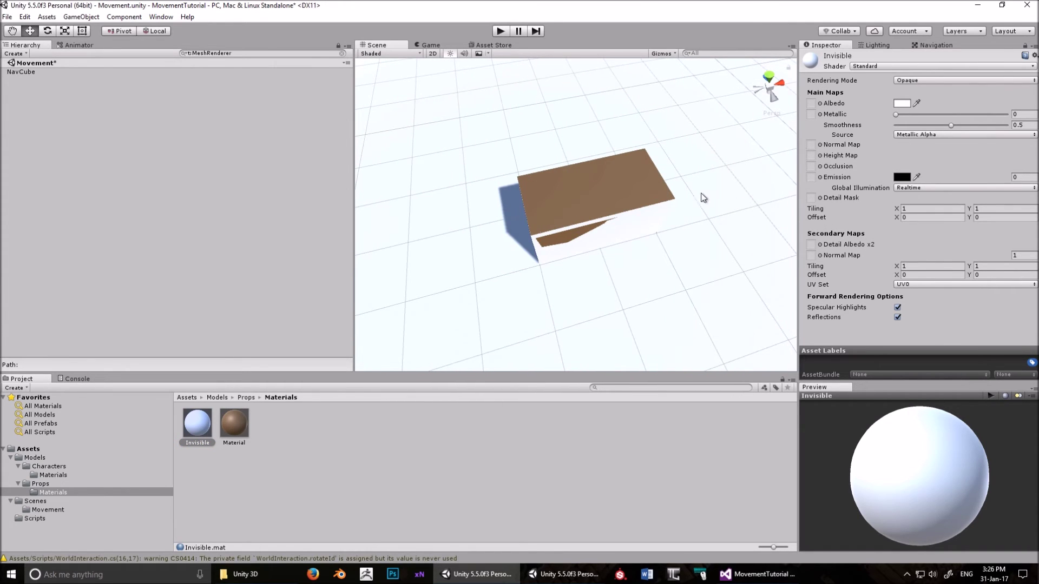
- Give the Invisible material a black albedo colour with alpha 0
left_click(204, 431)
left_click(902, 104)
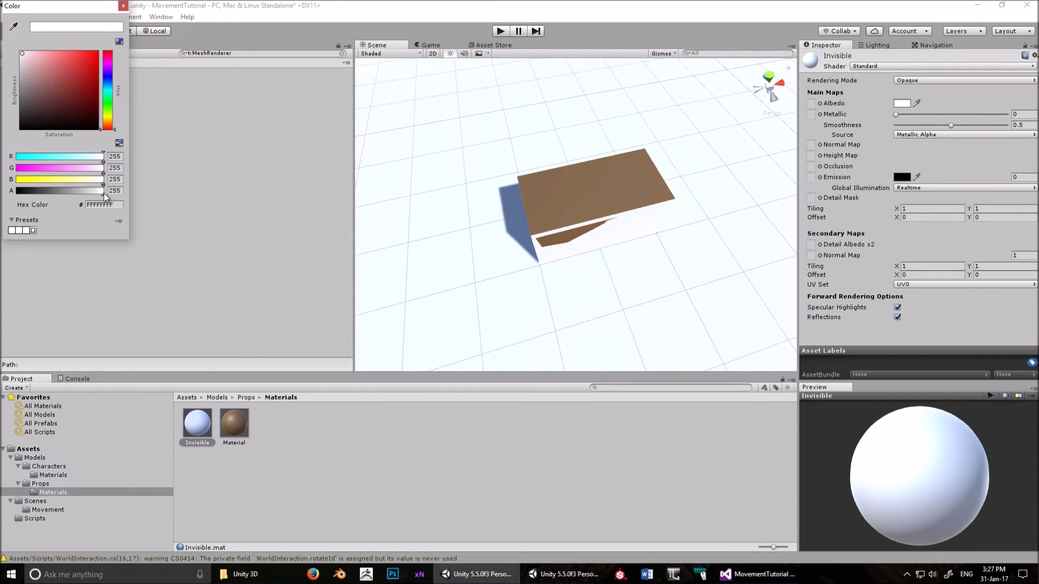
left_click(123, 6)
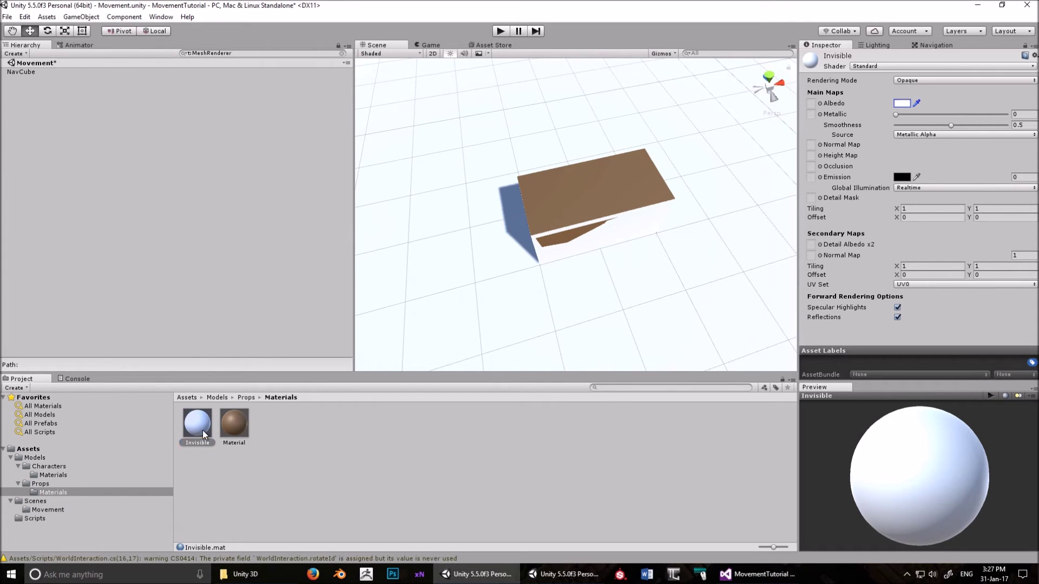
left_click(903, 103)
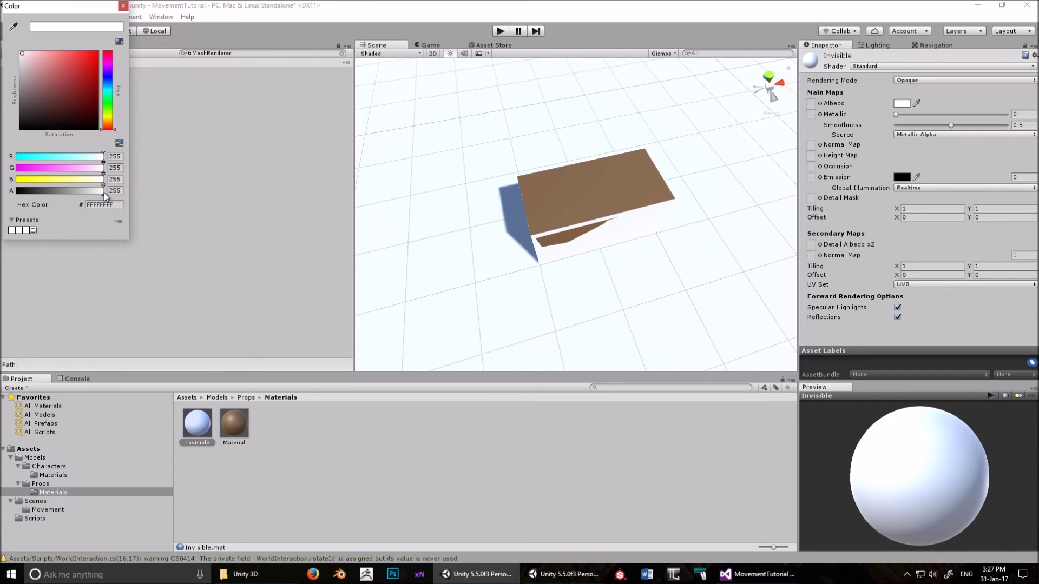
left_click_drag(104, 192, 5, 193)
left_click_drag(24, 59, 16, 138)
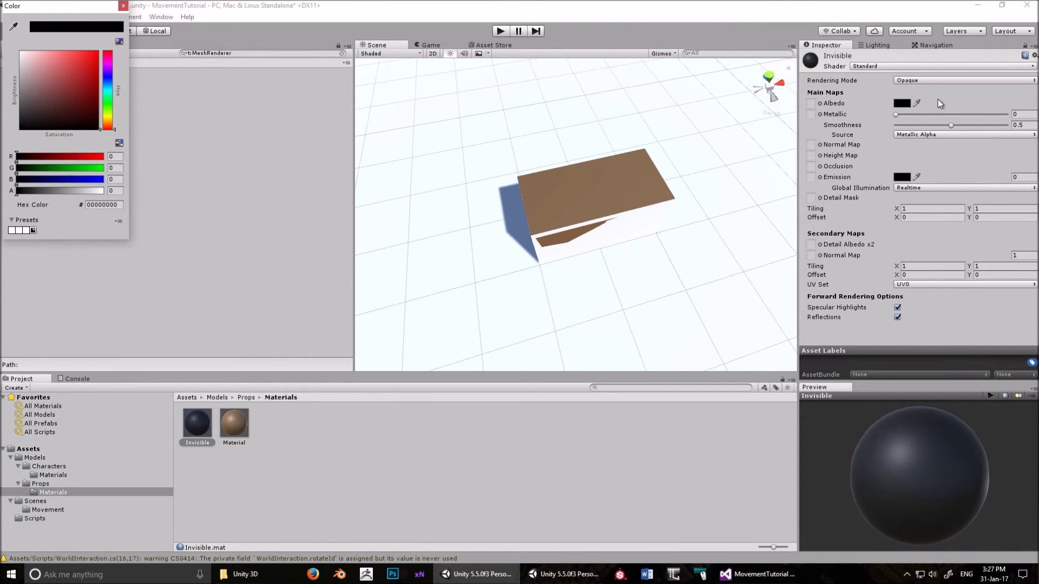
- Set the smoothness source to Albedo Alpha and Rendering Mode to Cutout
left_click(920, 134)
left_click(927, 156)
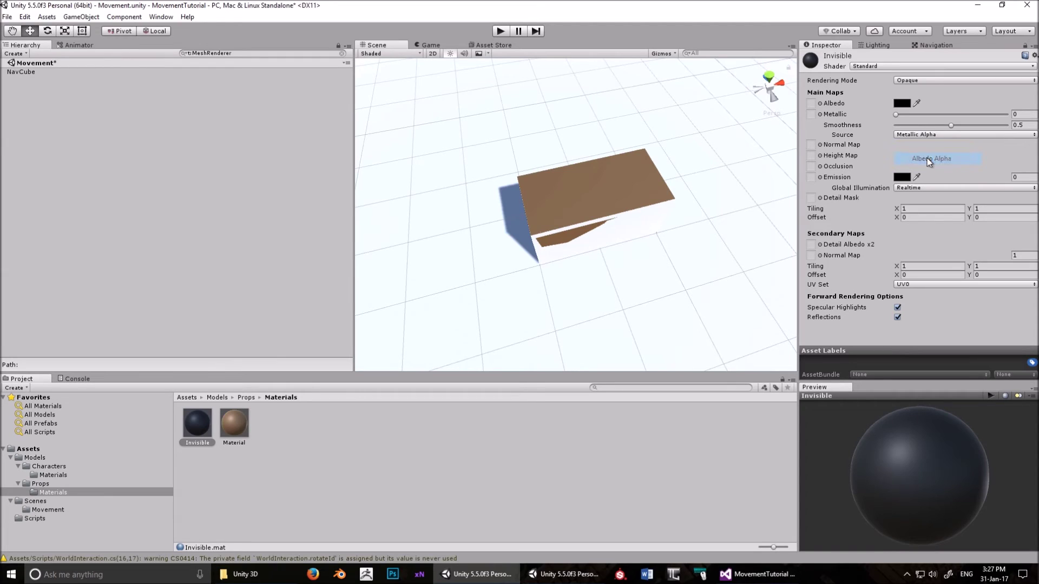
left_click(921, 83)
left_click(920, 99)
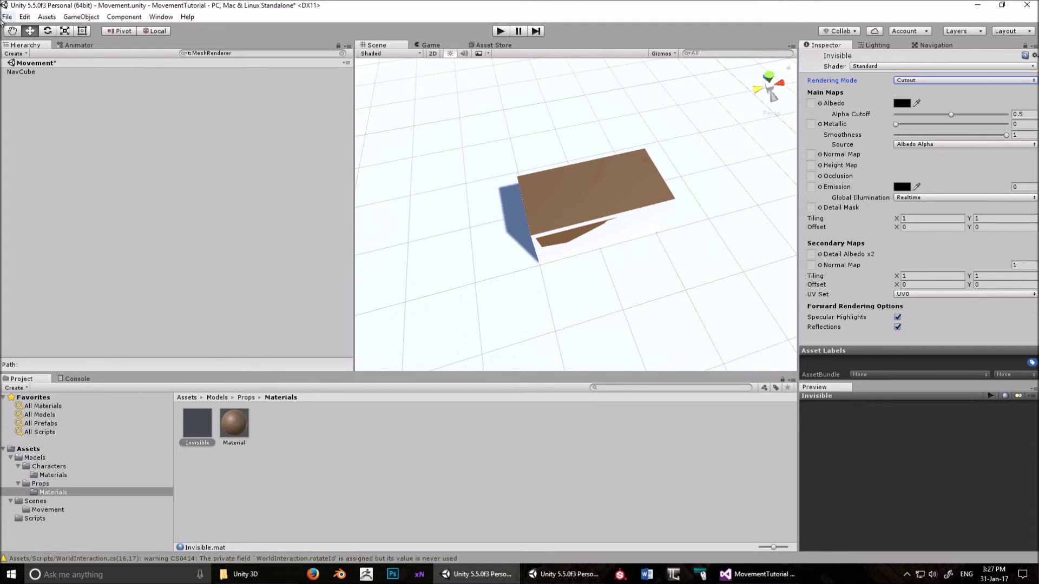
left_click(342, 53)
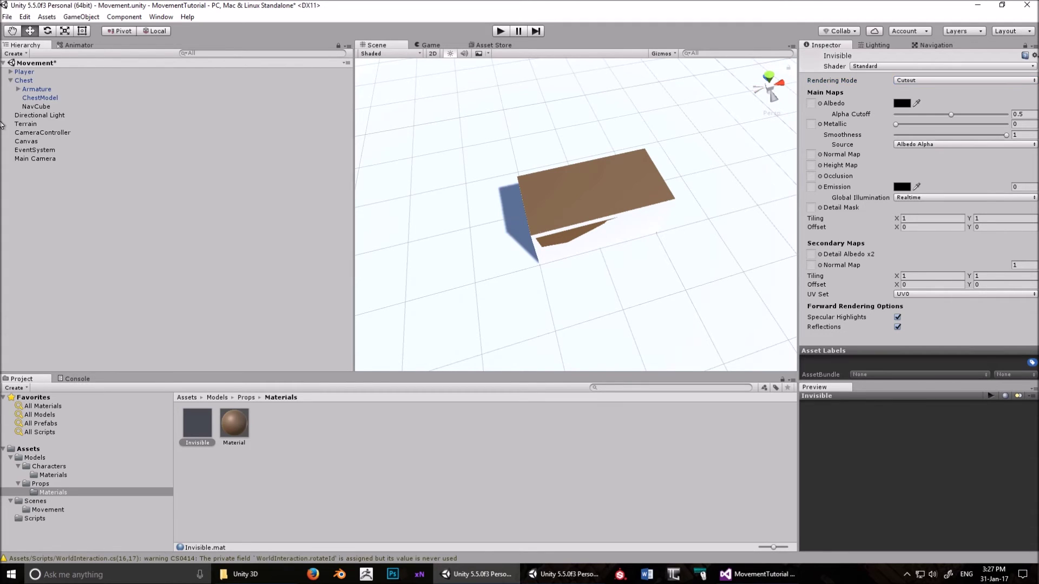
- Apply the Invisible material to the NavCube
left_click(47, 108)
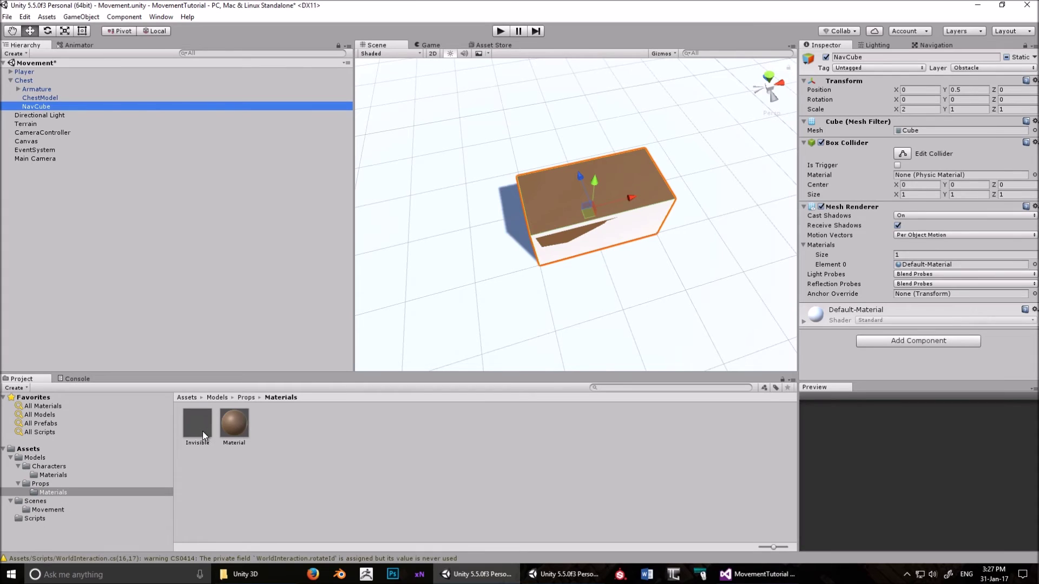
left_click_drag(203, 431, 794, 311)
left_click_drag(838, 357, 670, 284)
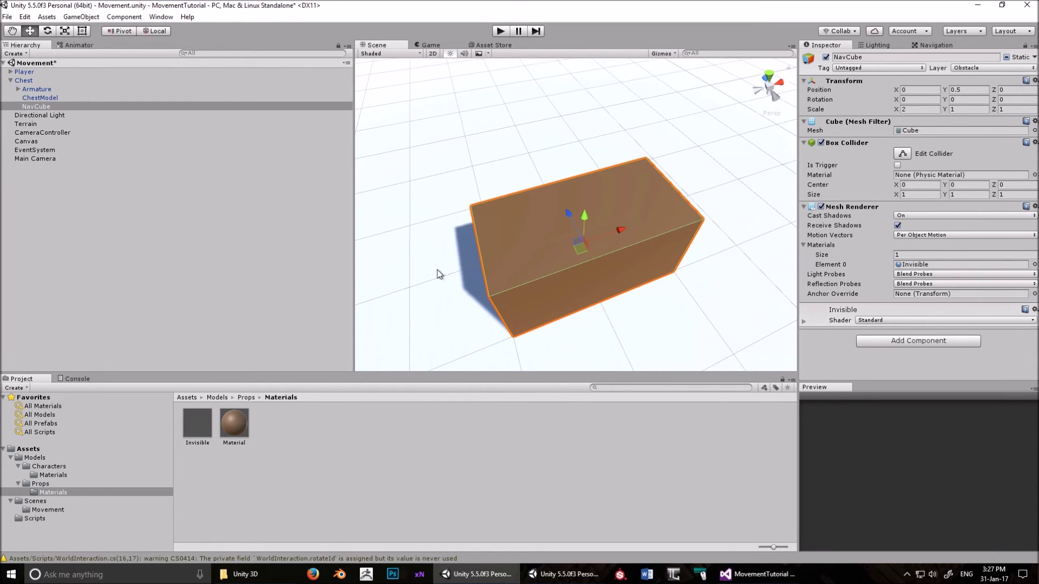
left_click_drag(708, 254, 446, 121, "alt")
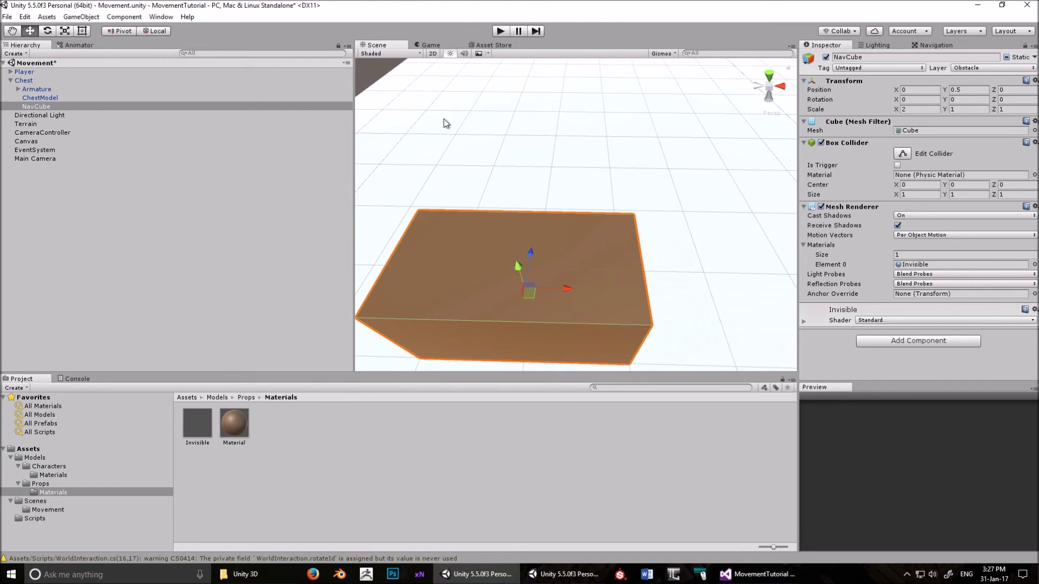
- Bake the NavMesh with the Mesh Renderers filter and NavCube selected, then inspect the result
left_click(925, 48)
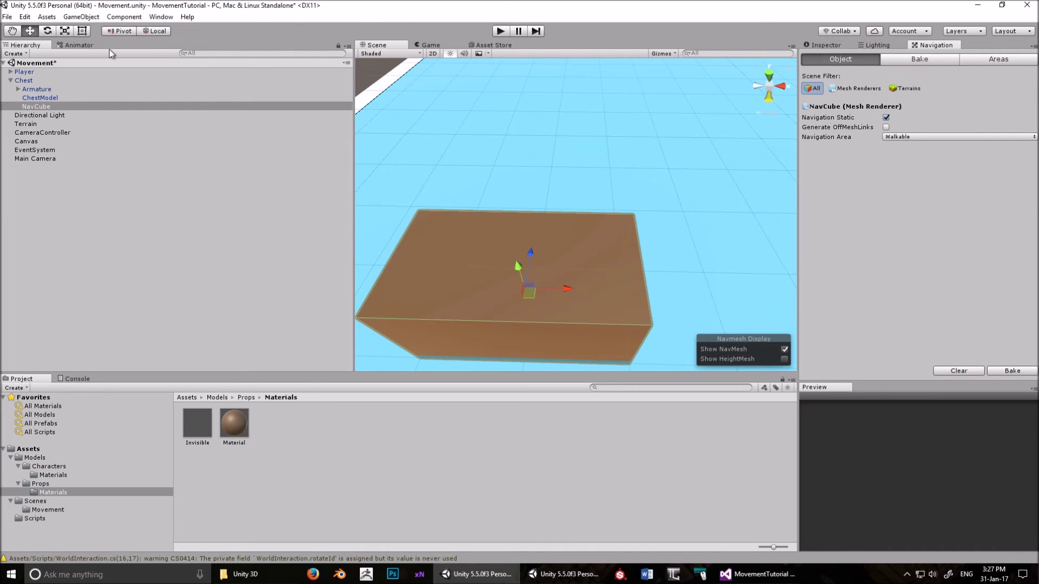
left_click(860, 88)
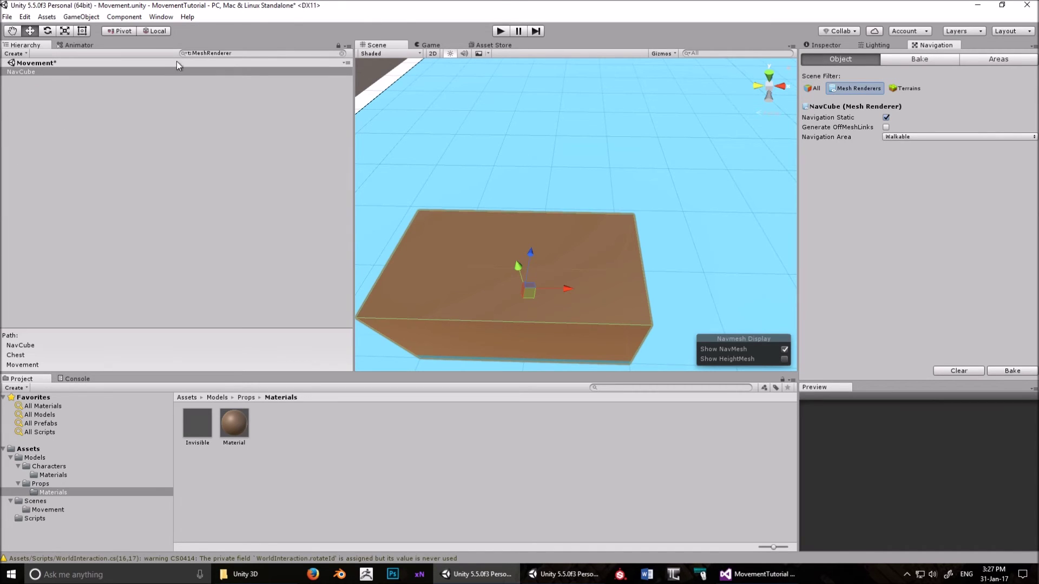
left_click(25, 71)
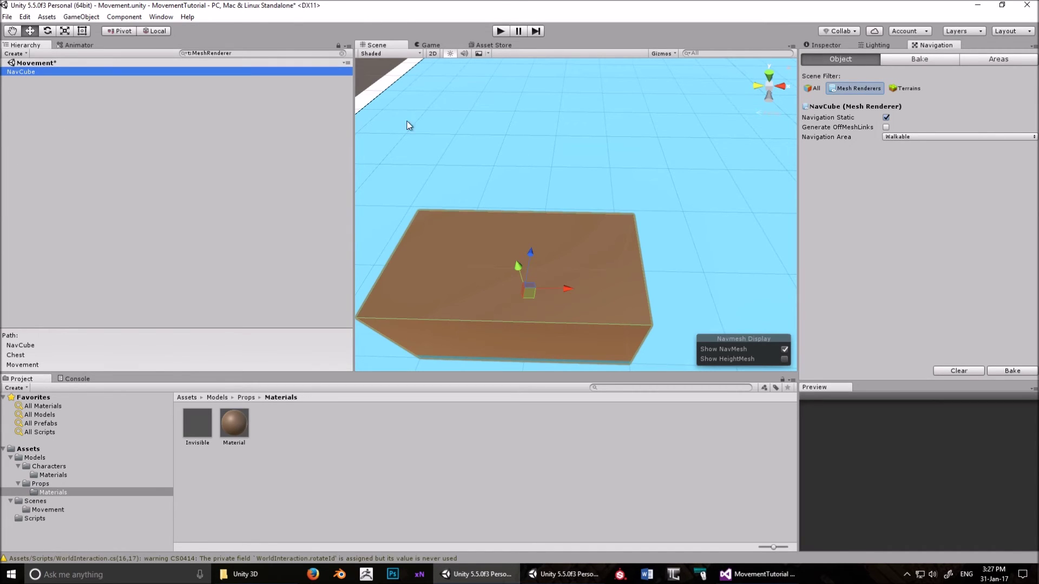
left_click(1013, 371)
left_click_drag(745, 310, 621, 301, "alt")
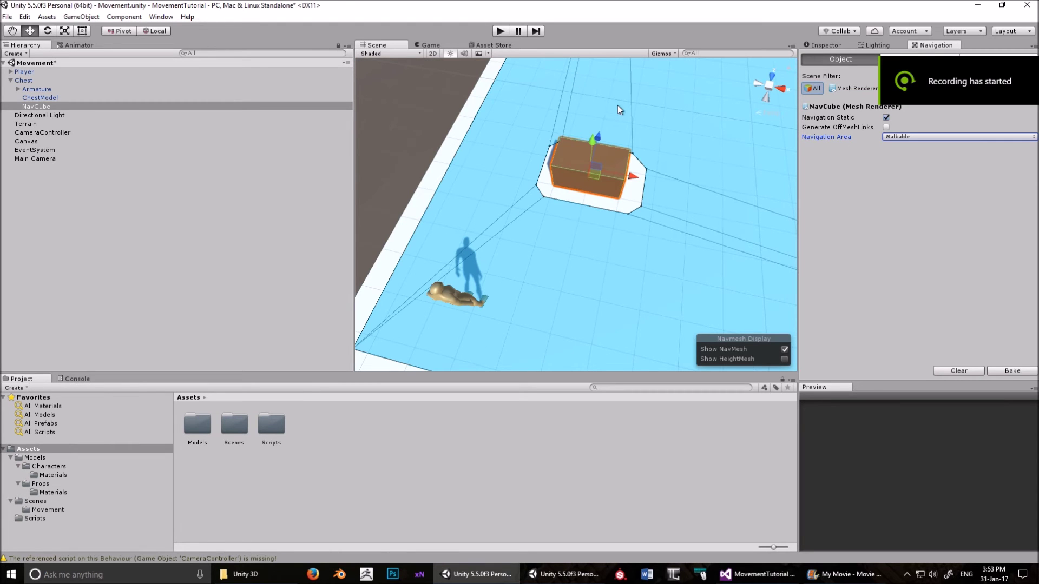
left_click_drag(619, 109, 599, 120, "alt")
- Add the Int Chest script component to NavCube, then select the Chest object
left_click(42, 107)
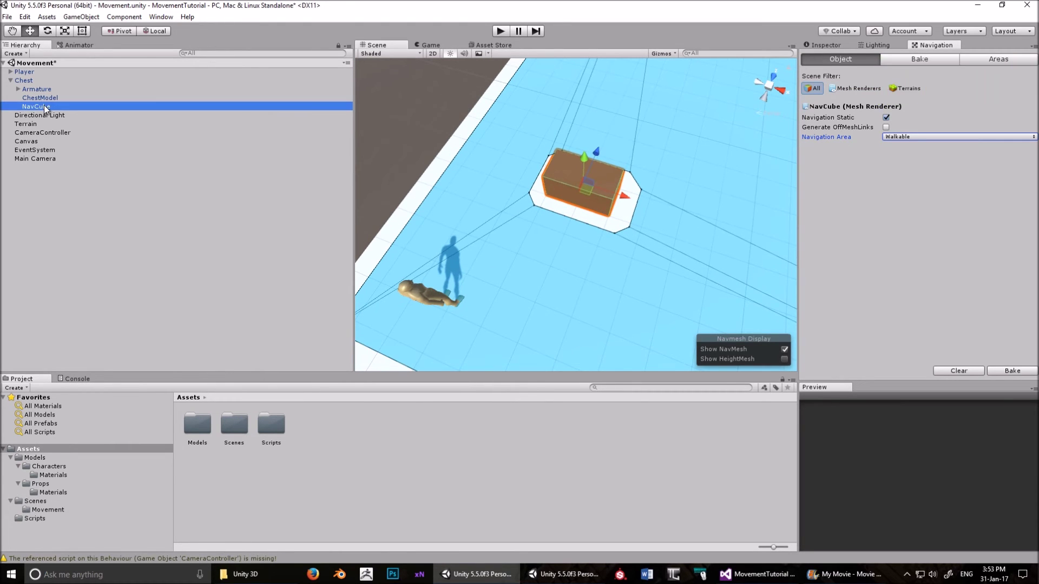
left_click(825, 44)
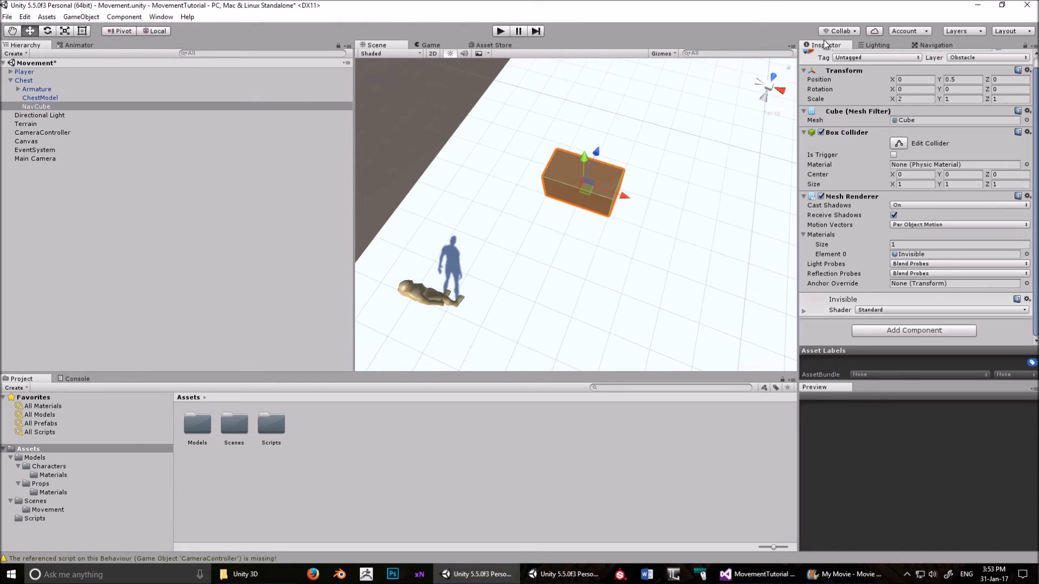
left_click(895, 330)
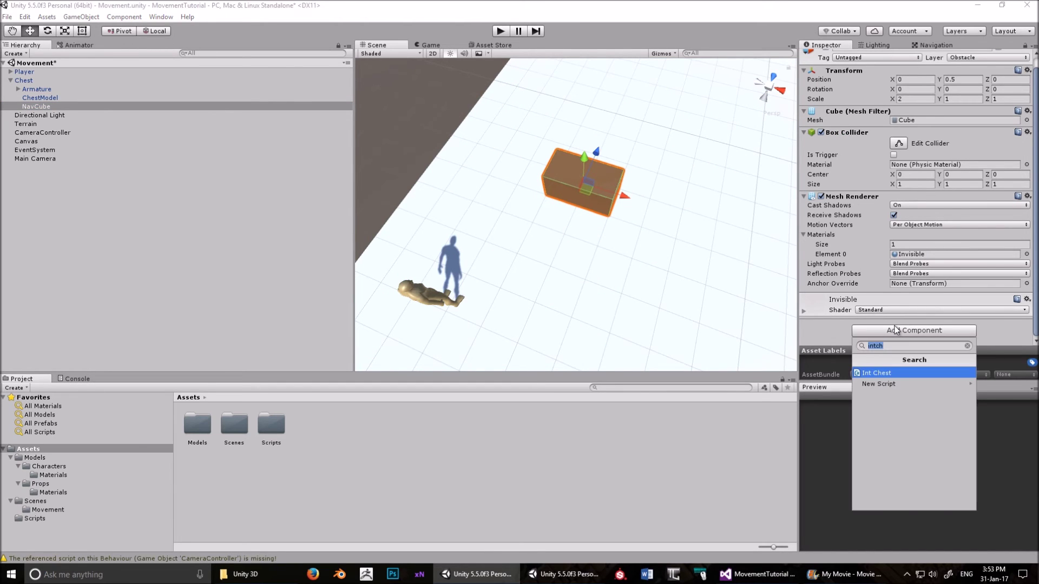
left_click(894, 382)
scroll(885, 324, "down", 3)
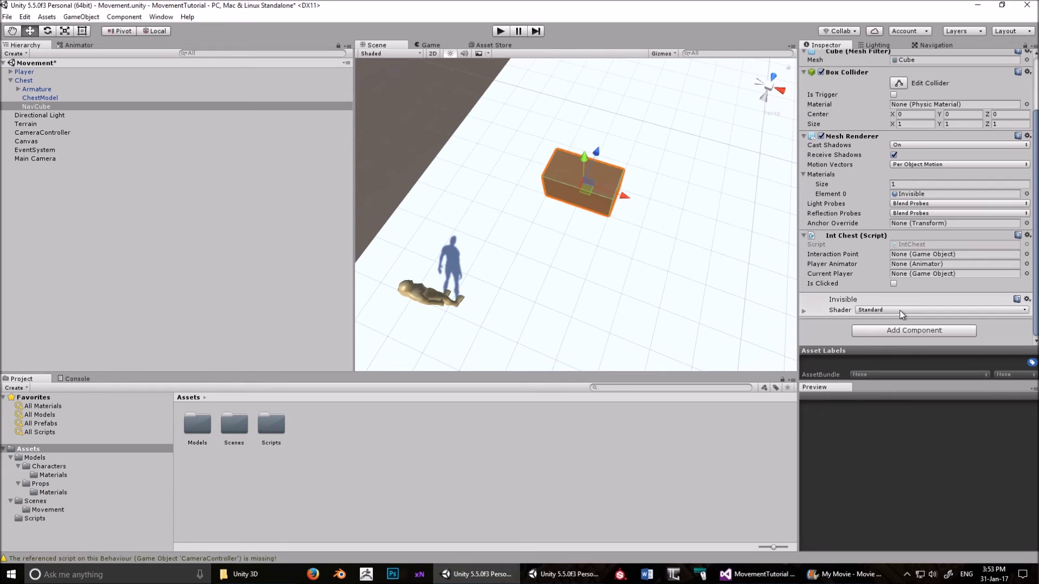
left_click(37, 80)
right_click(38, 79)
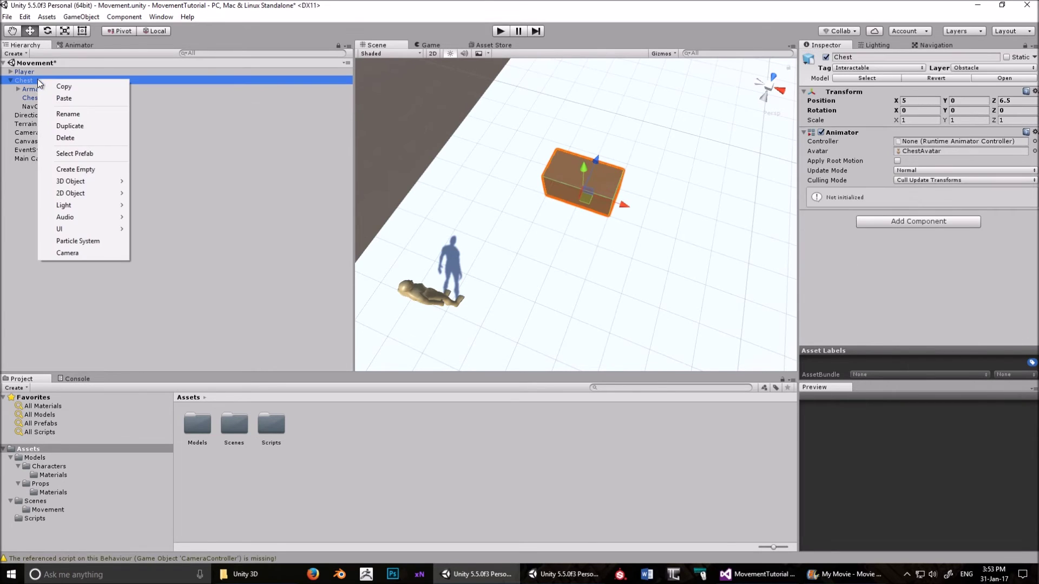
- Create an empty child under Chest named InteractionPoint
left_click(101, 170)
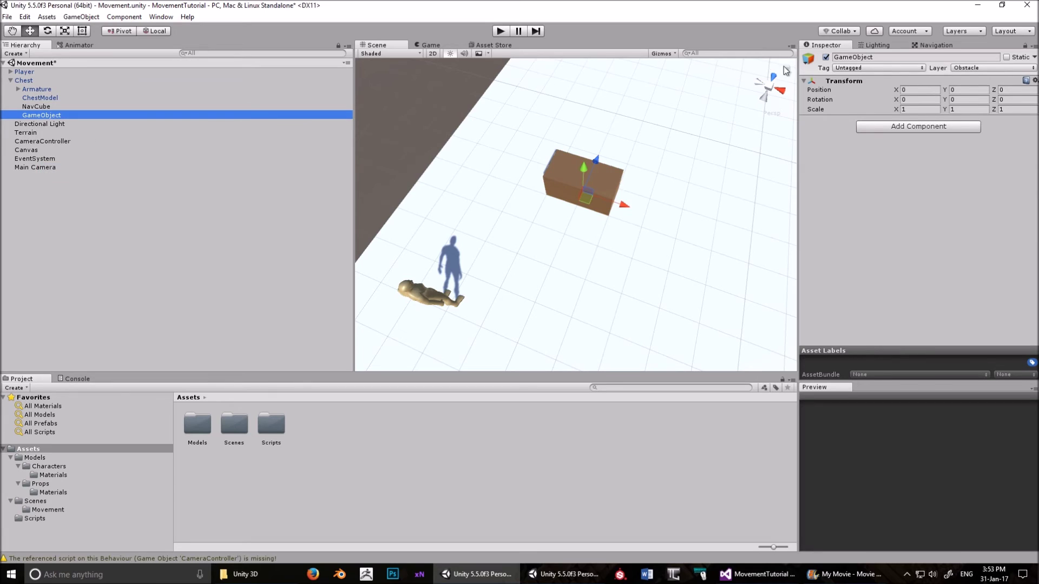
key("F2")
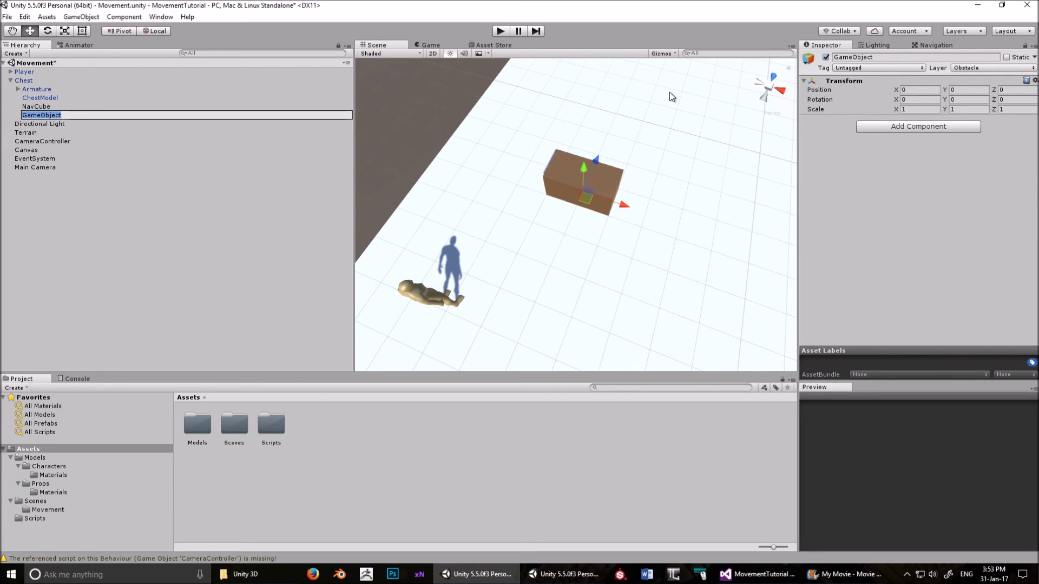
type("Interactin")
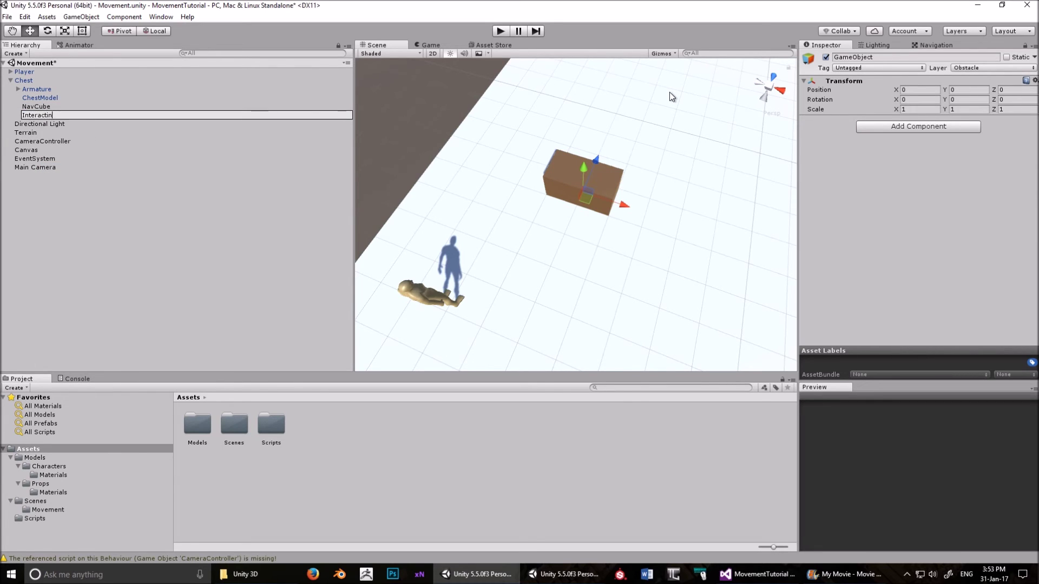
key("BackSpace")
type("onPoint")
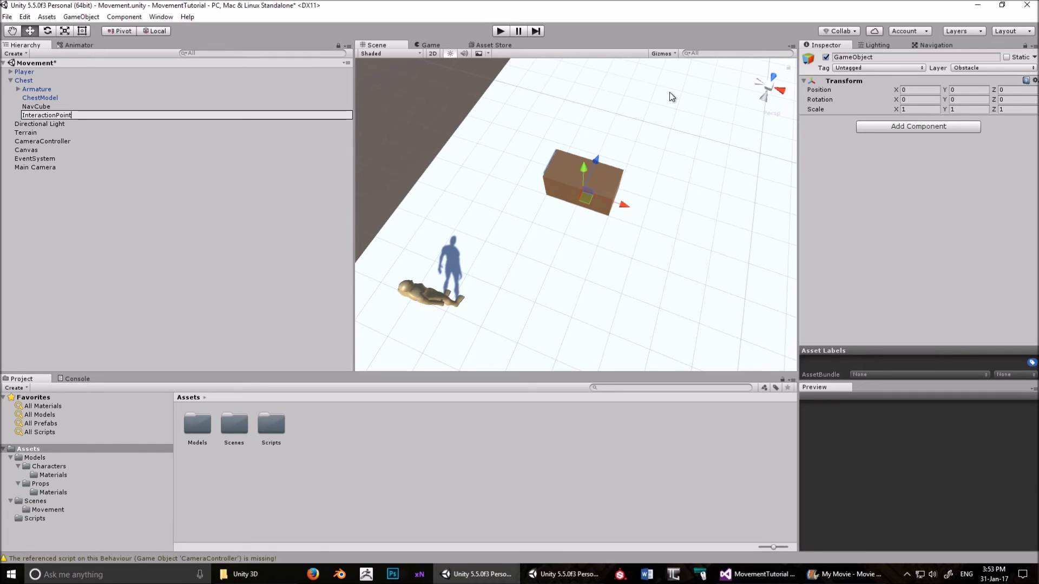
key("Return")
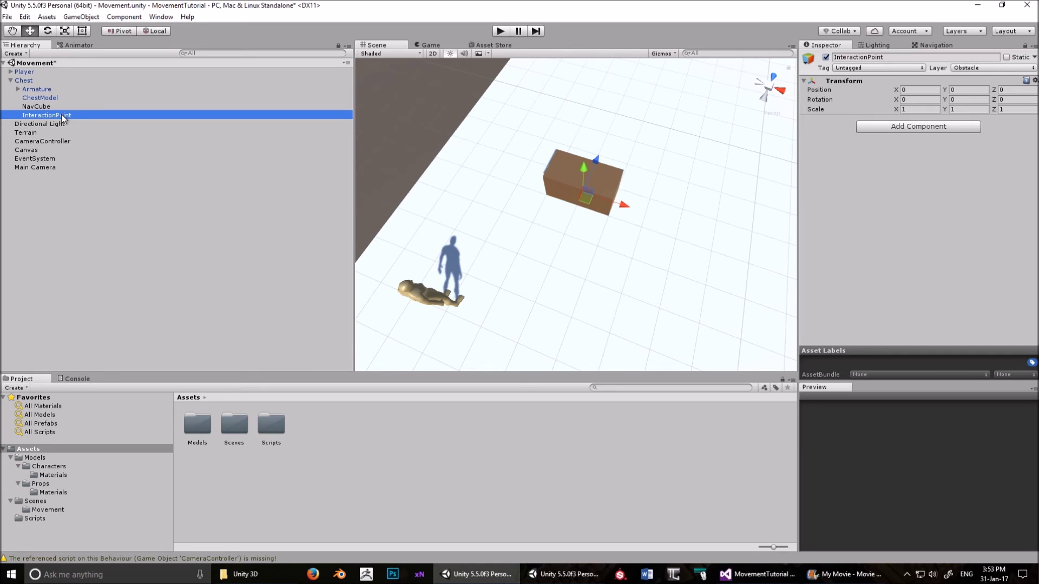
- Set InteractionPoint's Position Z to 1 and check its placement beside the chest box
left_click(1027, 90)
type("1")
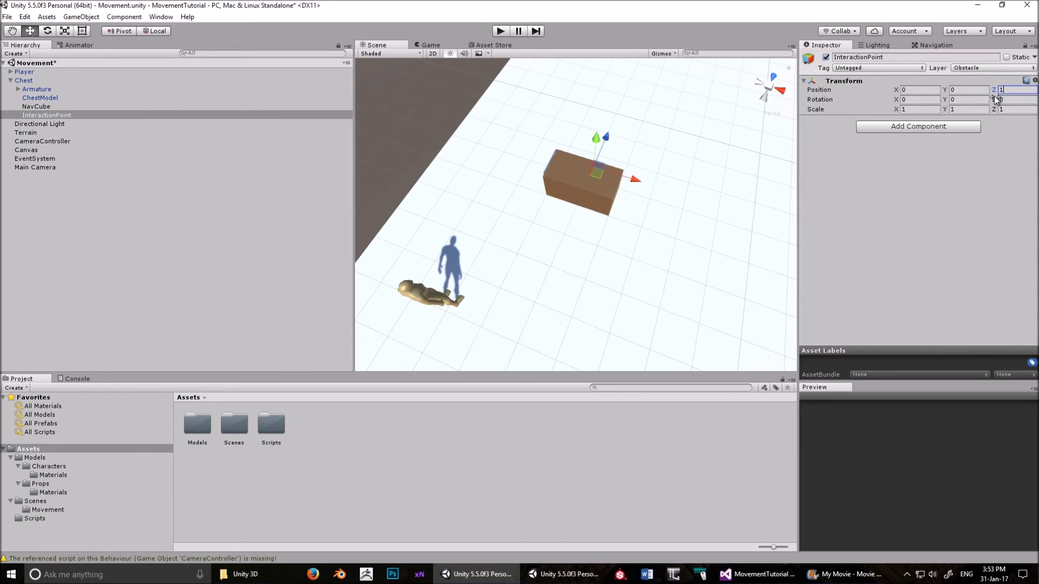
left_click_drag(761, 123, 534, 185, "alt")
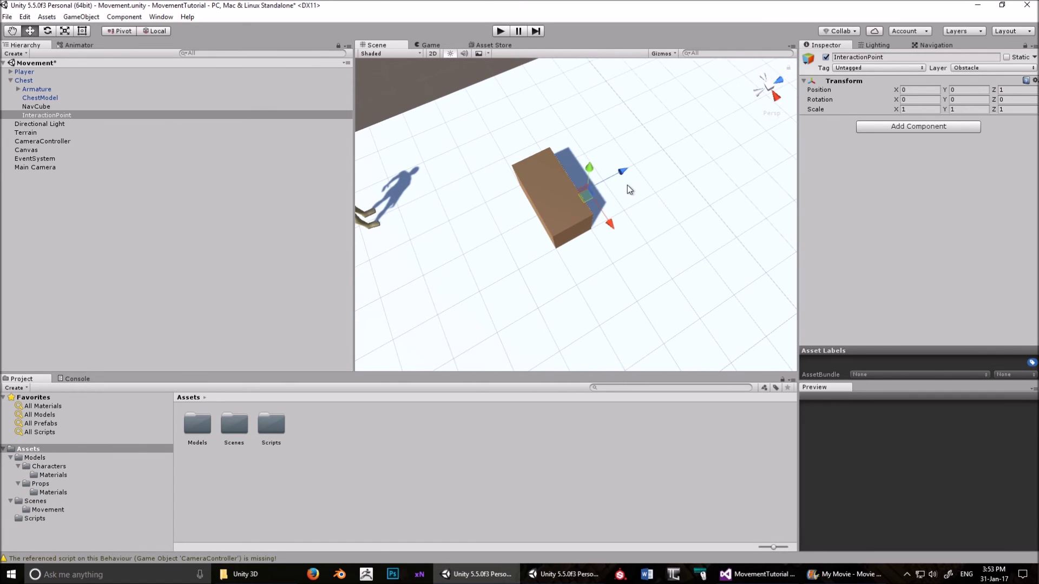
left_click_drag(628, 185, 473, 218, "alt")
scroll(550, 253, "up", 3)
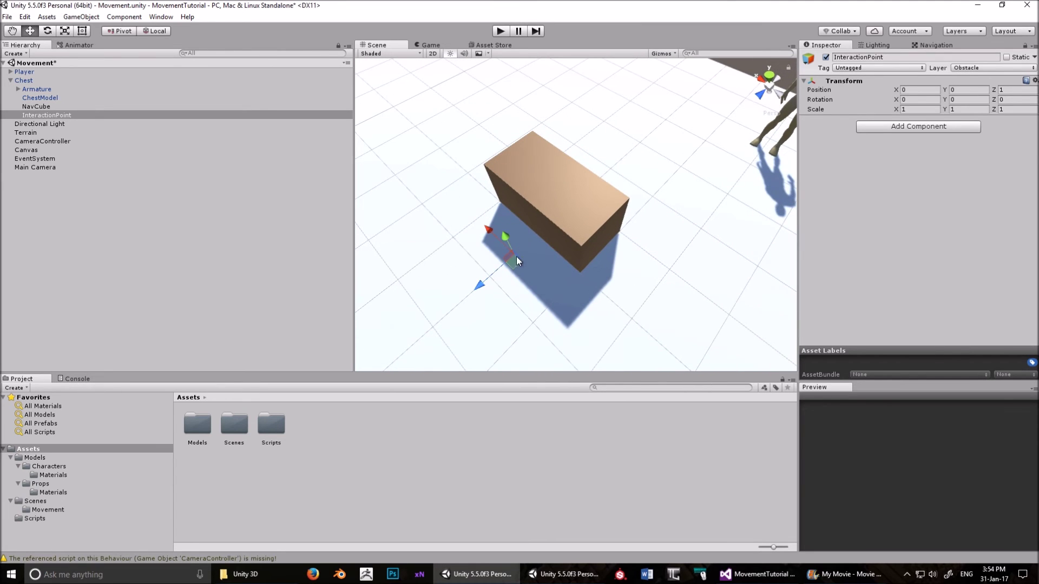
scroll(519, 260, "up", 2)
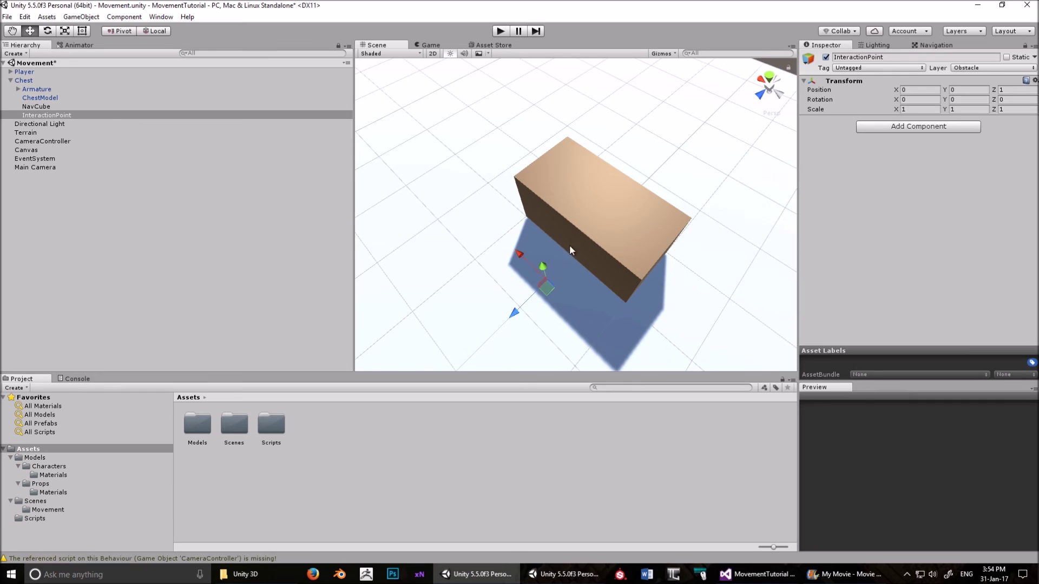
left_click_drag(569, 250, 563, 239, "alt")
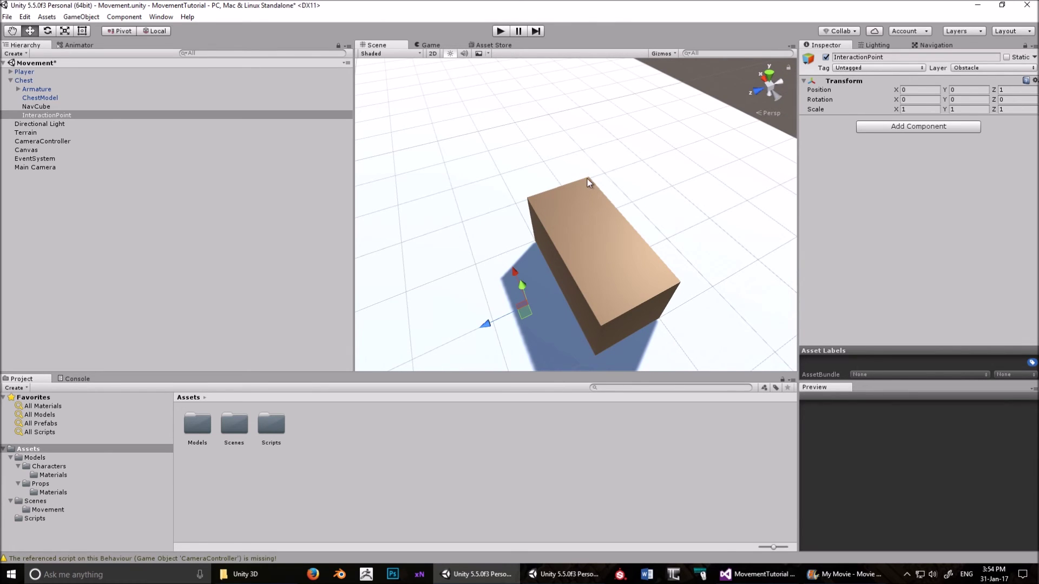
left_click_drag(589, 201, 541, 247, "alt")
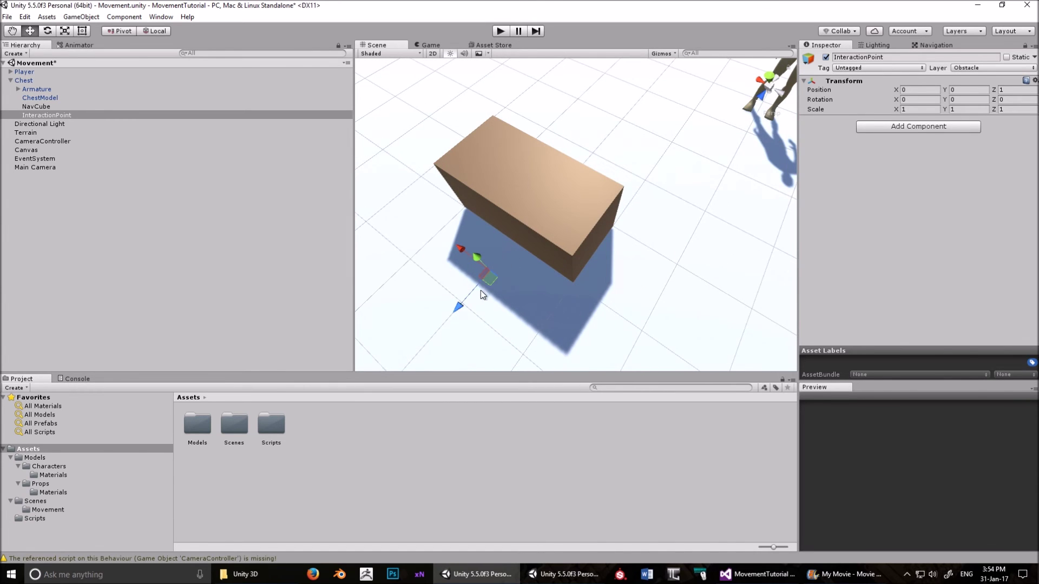
left_click_drag(484, 280, 576, 155, "alt")
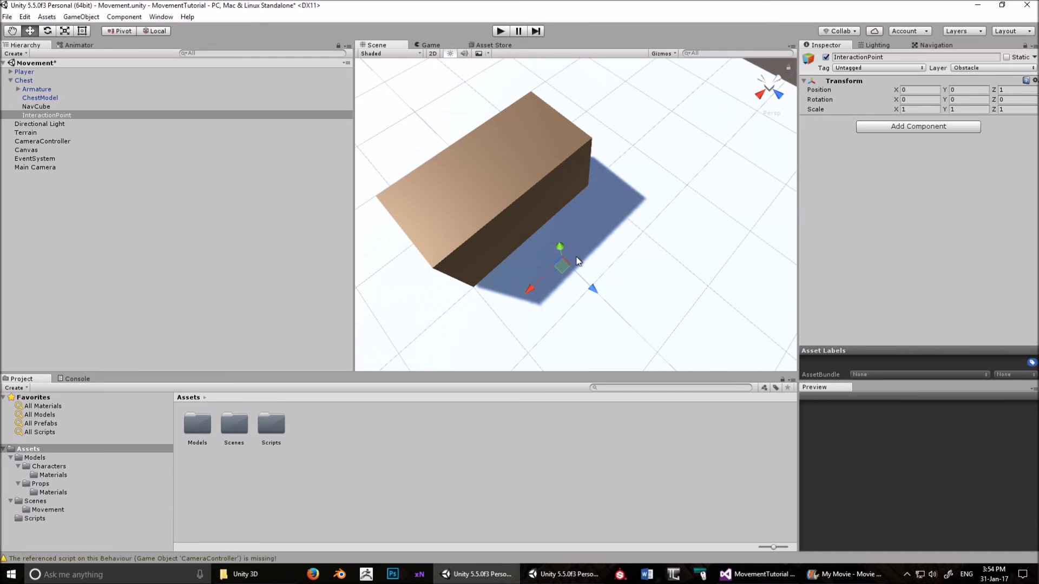
left_click_drag(641, 188, 596, 188, "alt")
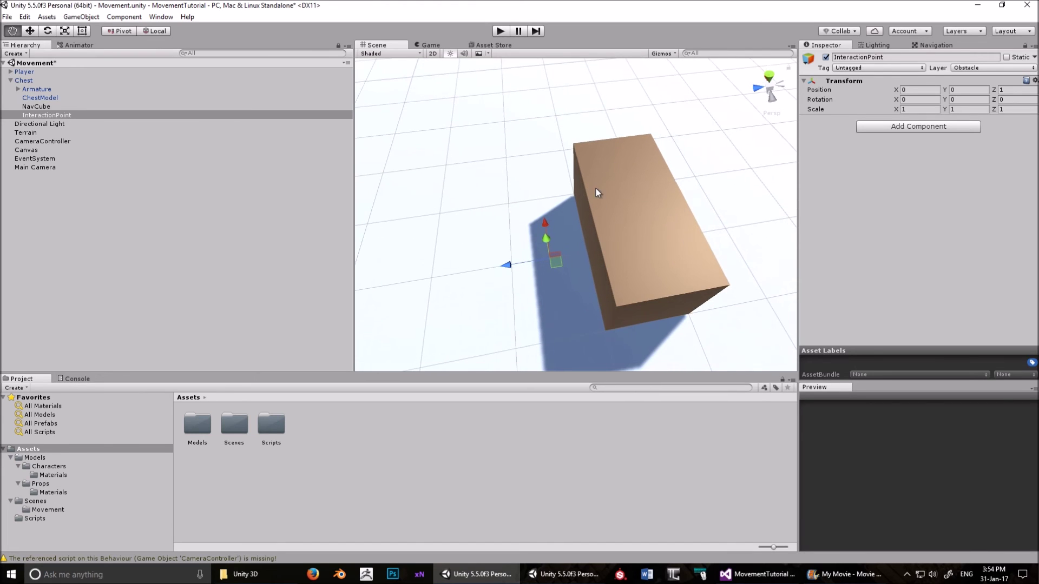
- Add a Nav Mesh Agent component to the Player
left_click(32, 71)
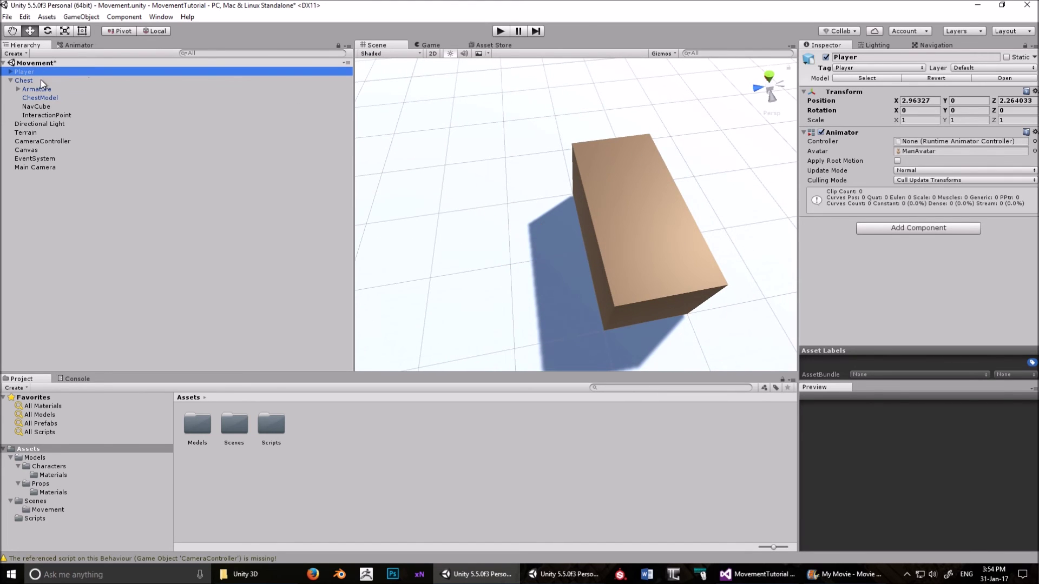
left_click(891, 230)
type("nava")
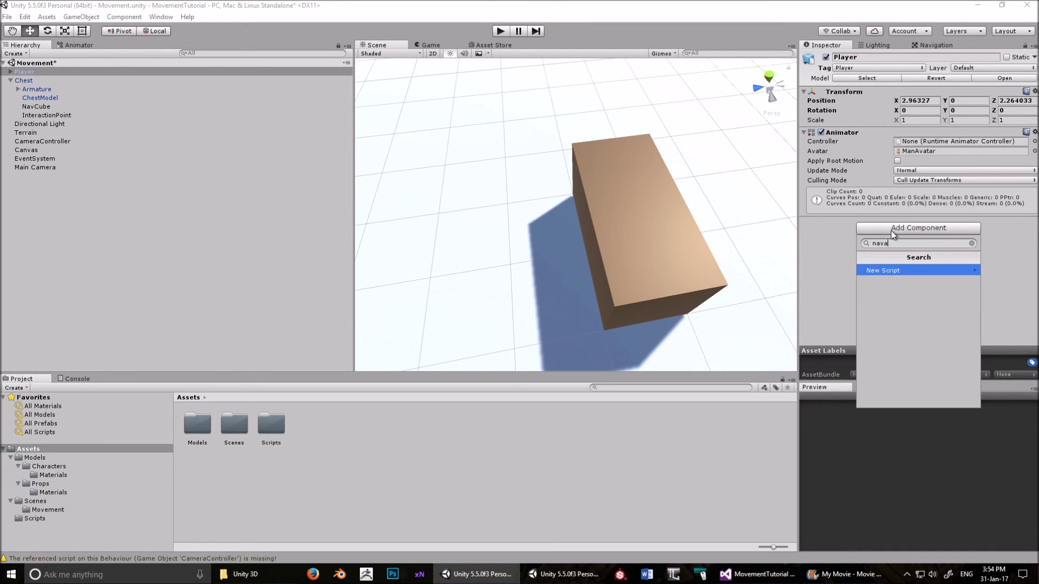
key("BackSpace")
left_click(887, 271)
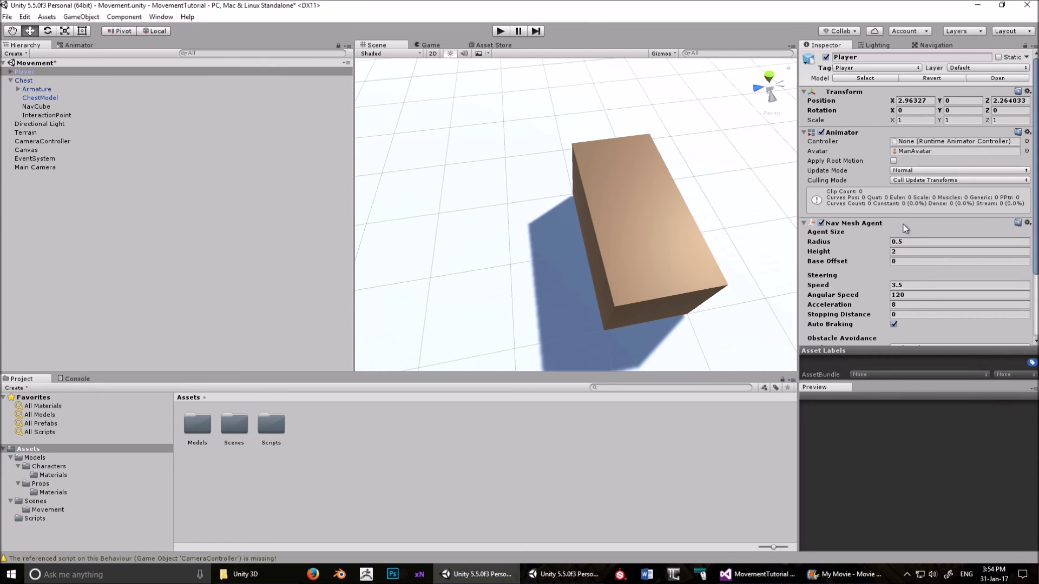
scroll(905, 227, "down", 3)
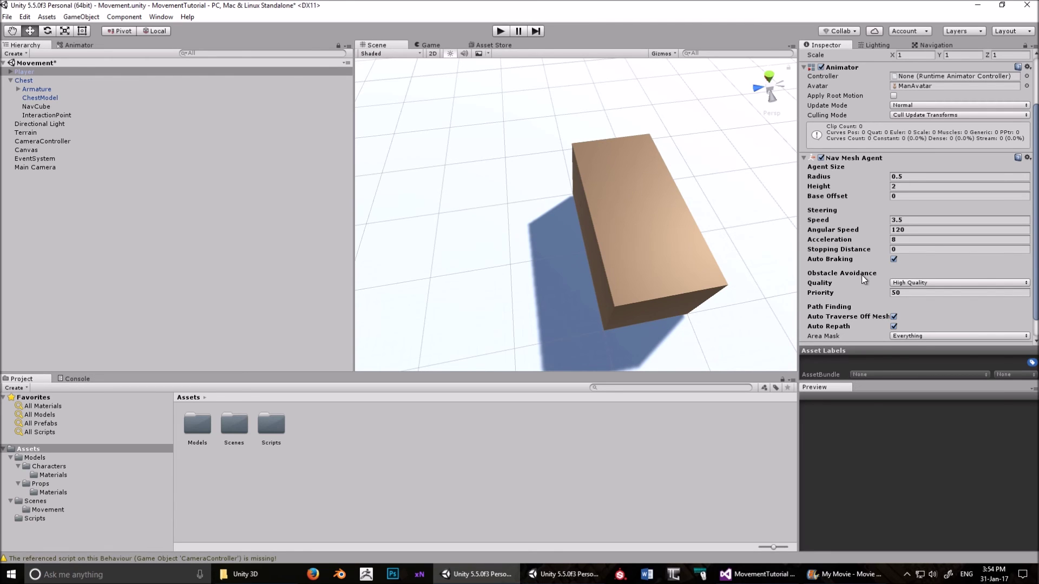
left_click_drag(684, 219, 529, 230, "alt")
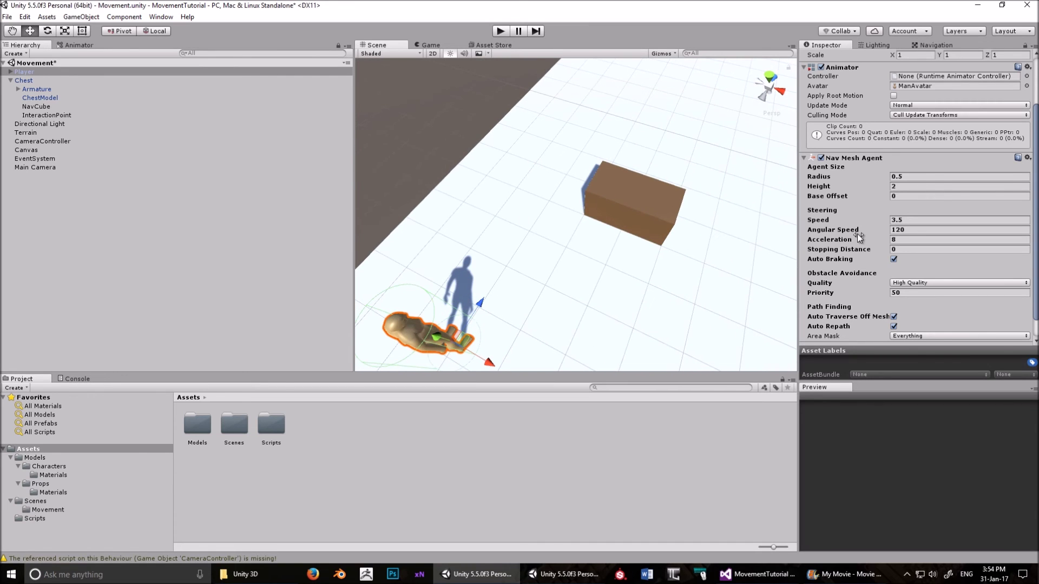
- Add the World Interaction script to the Player
left_click(42, 71)
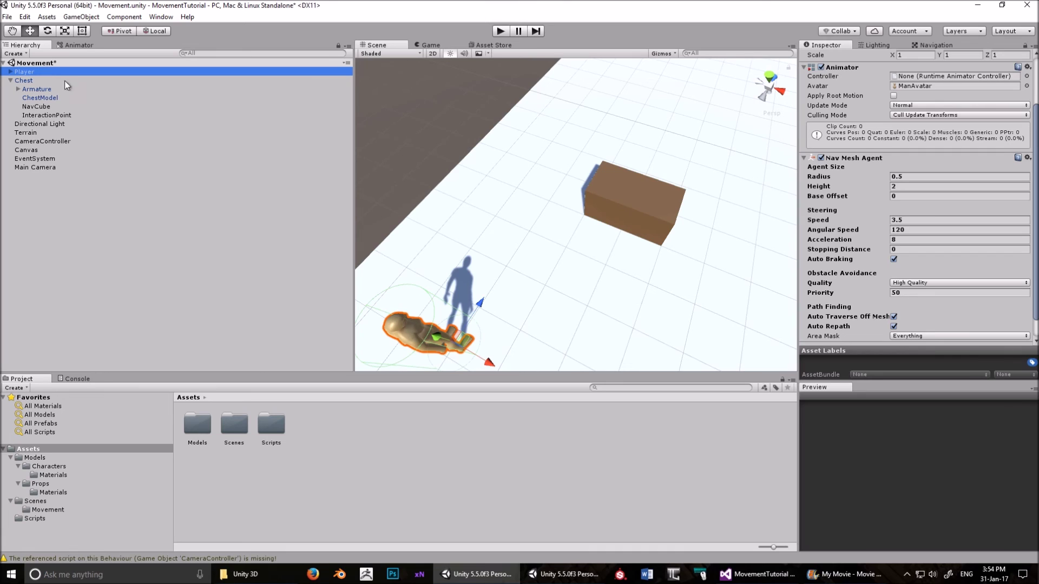
scroll(914, 181, "down", 2)
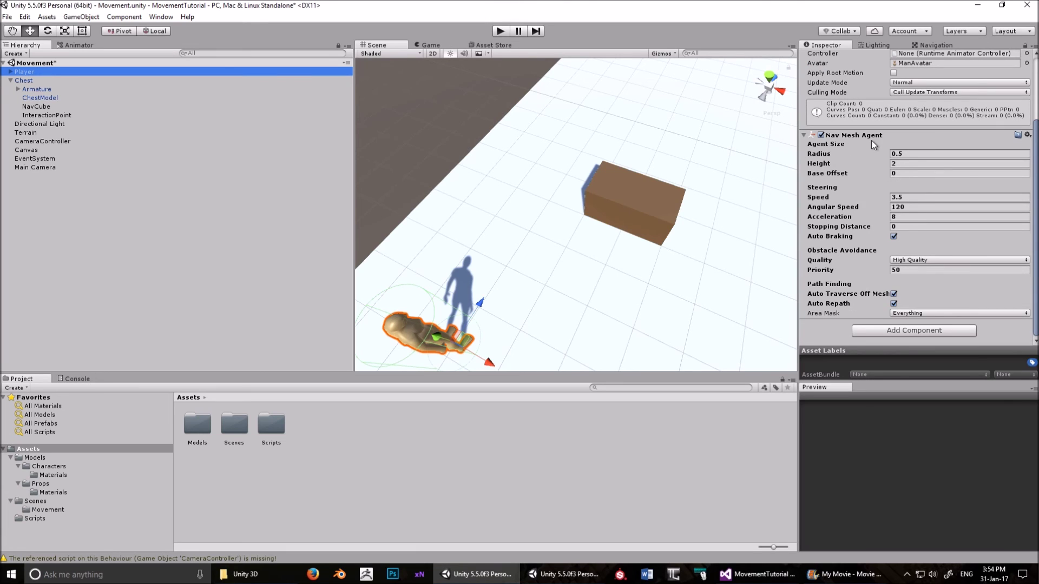
left_click(892, 331)
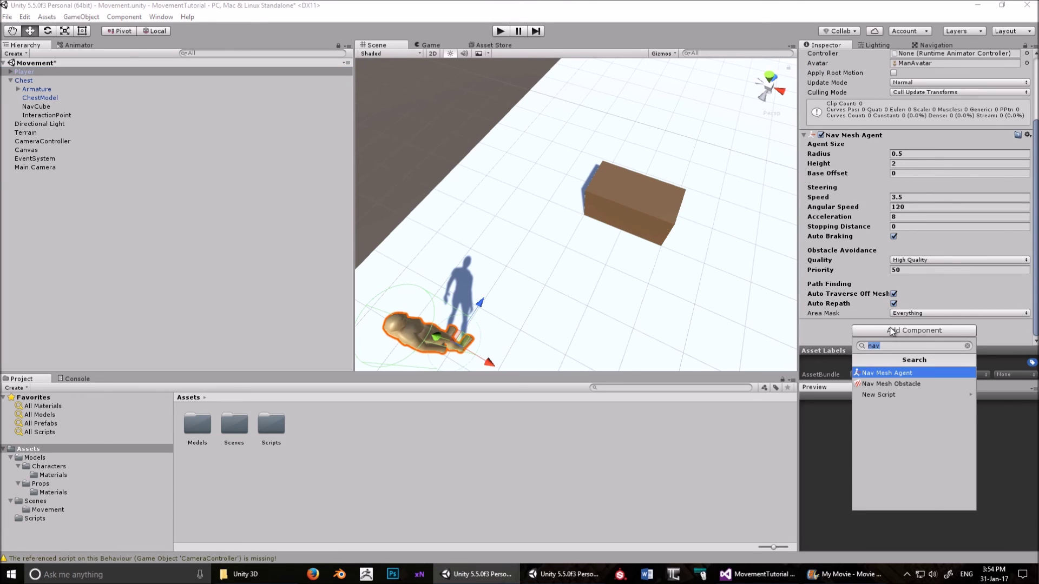
type("world")
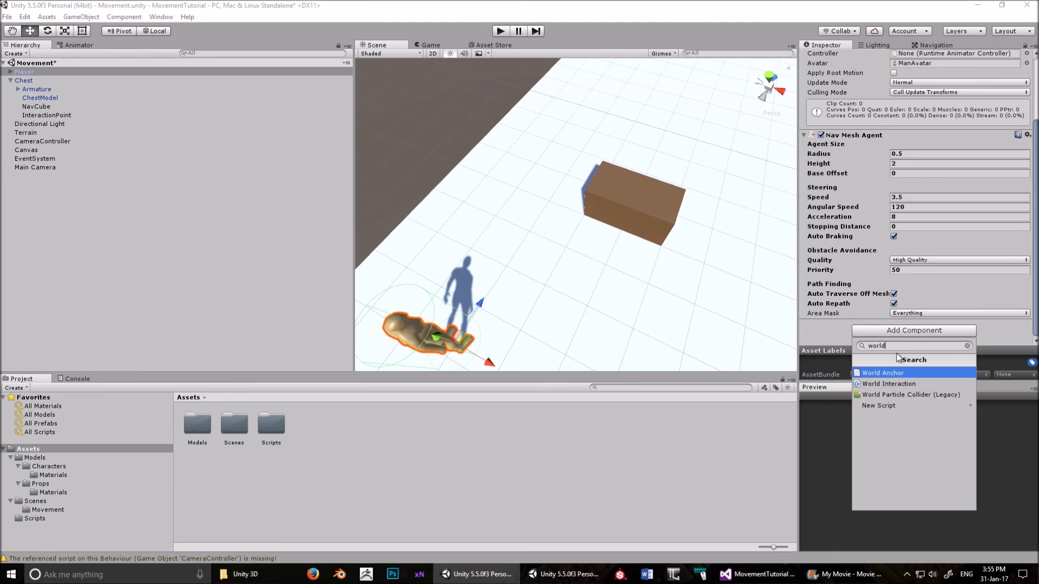
left_click(887, 384)
- Set the Nav Mesh Agent's Angular Speed to 240
scroll(883, 279, "down", 5)
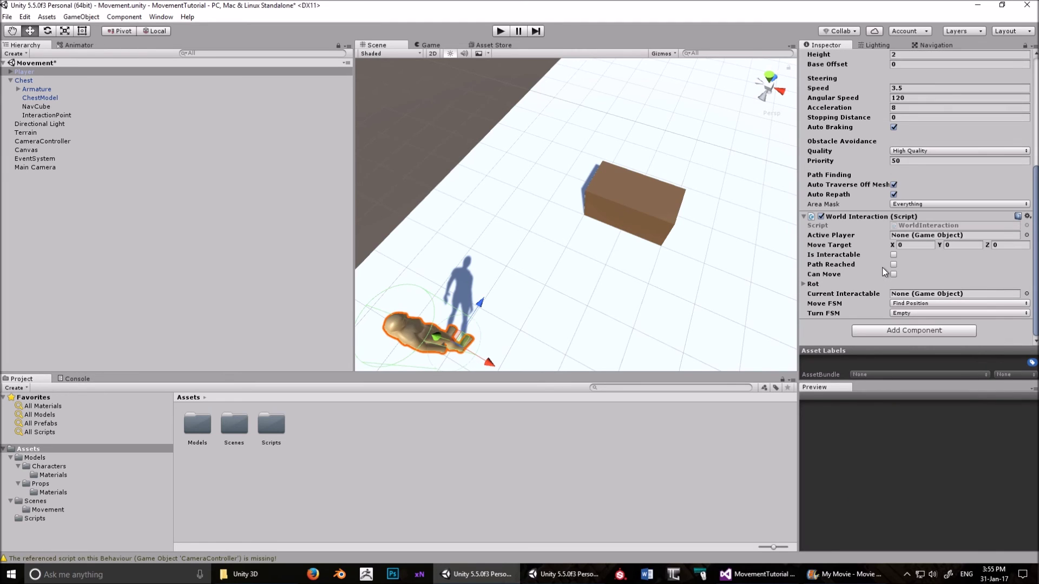
scroll(871, 282, "up", 3)
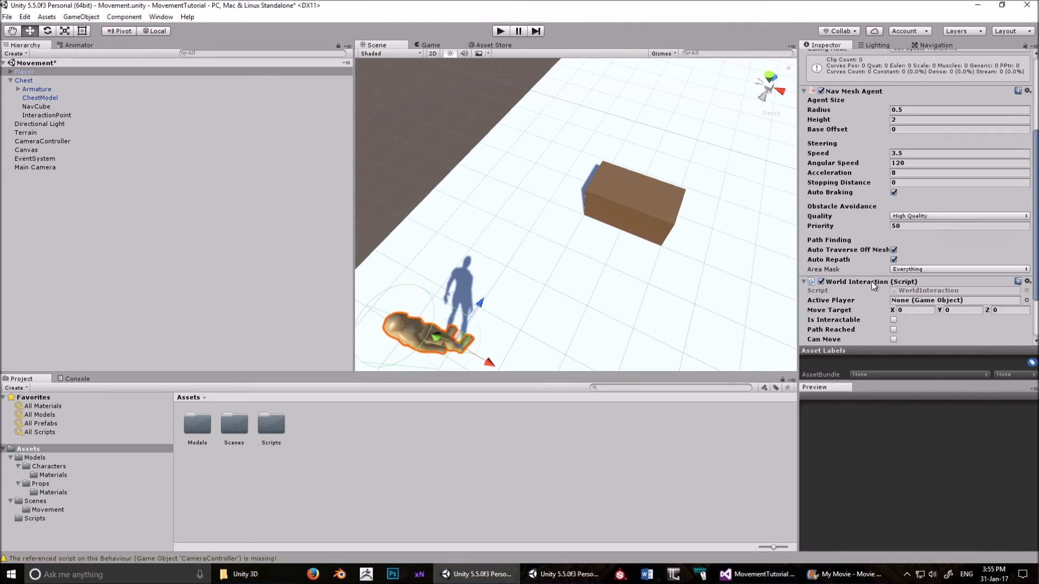
left_click(907, 196)
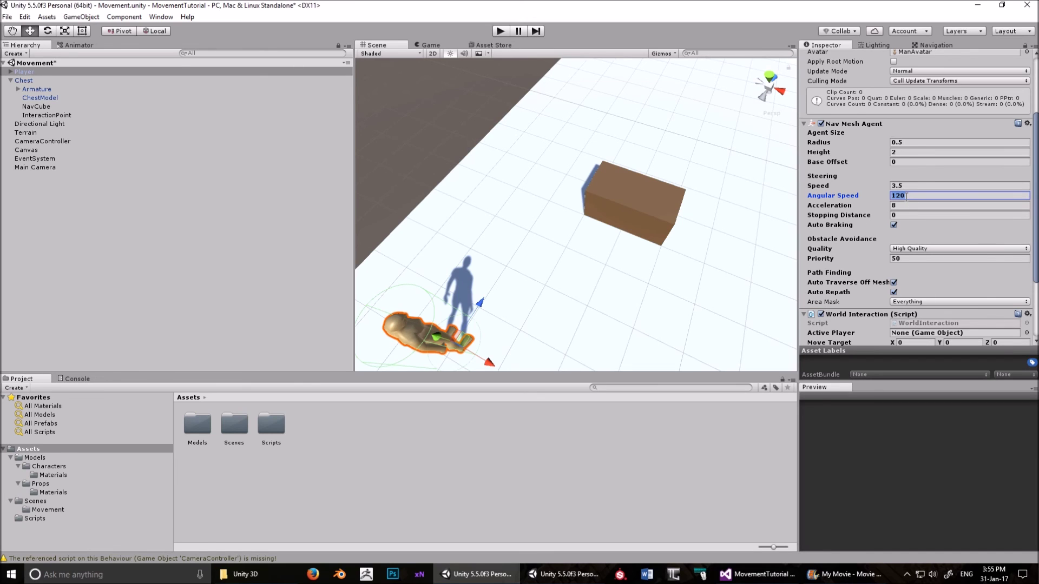
type("24")
scroll(890, 207, "up", 4)
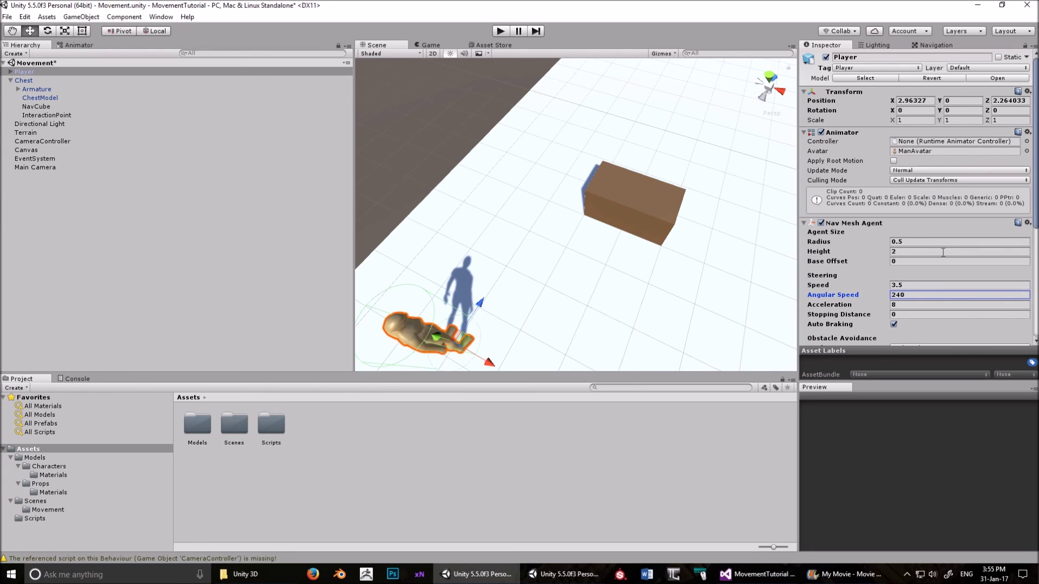
- Tag the NavCube inside Chest as Interactable
left_click(30, 81)
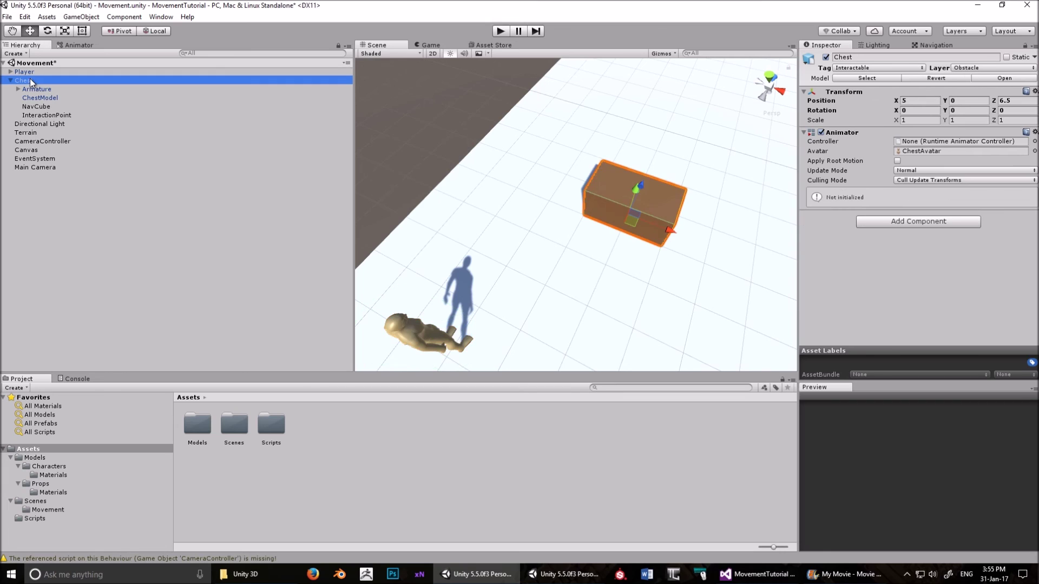
left_click(46, 114)
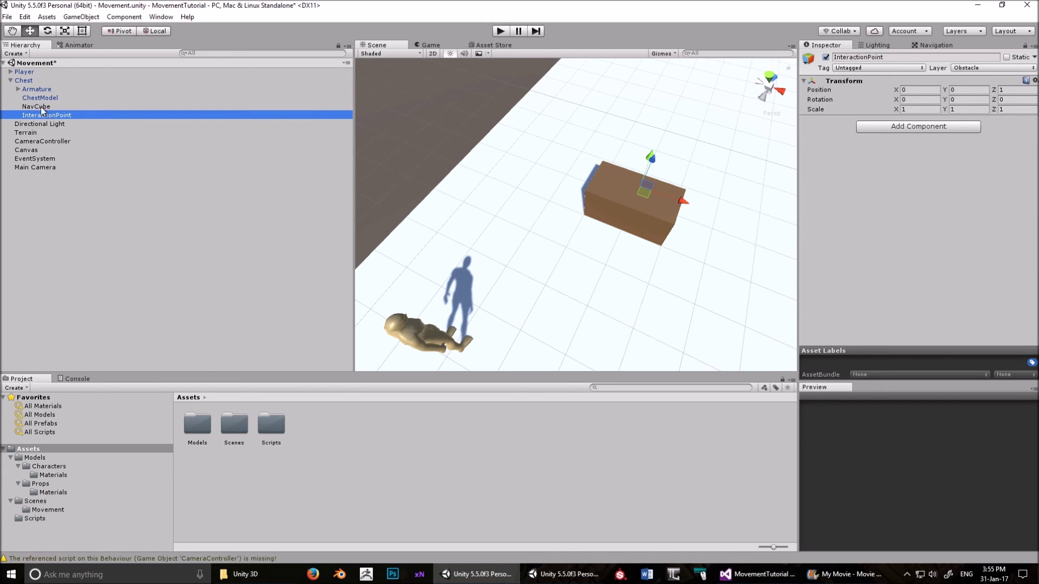
left_click(40, 106)
scroll(958, 270, "down", 3)
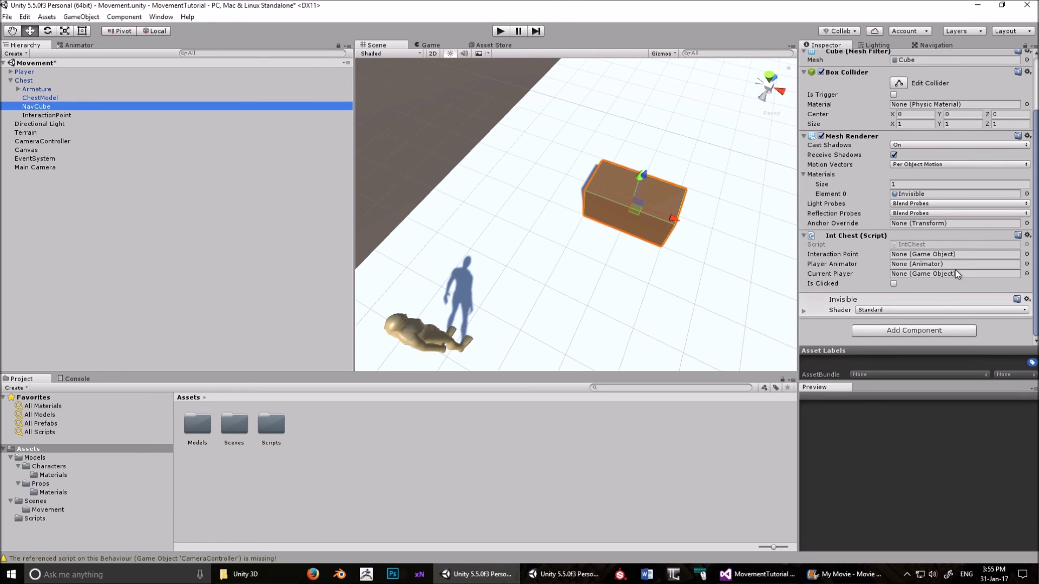
scroll(857, 239, "up", 3)
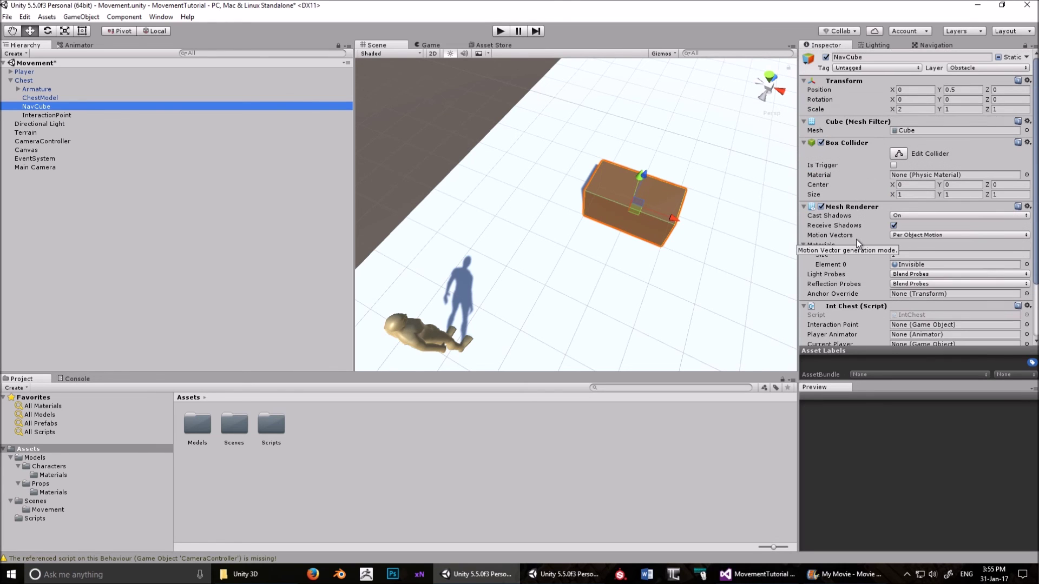
left_click(846, 67)
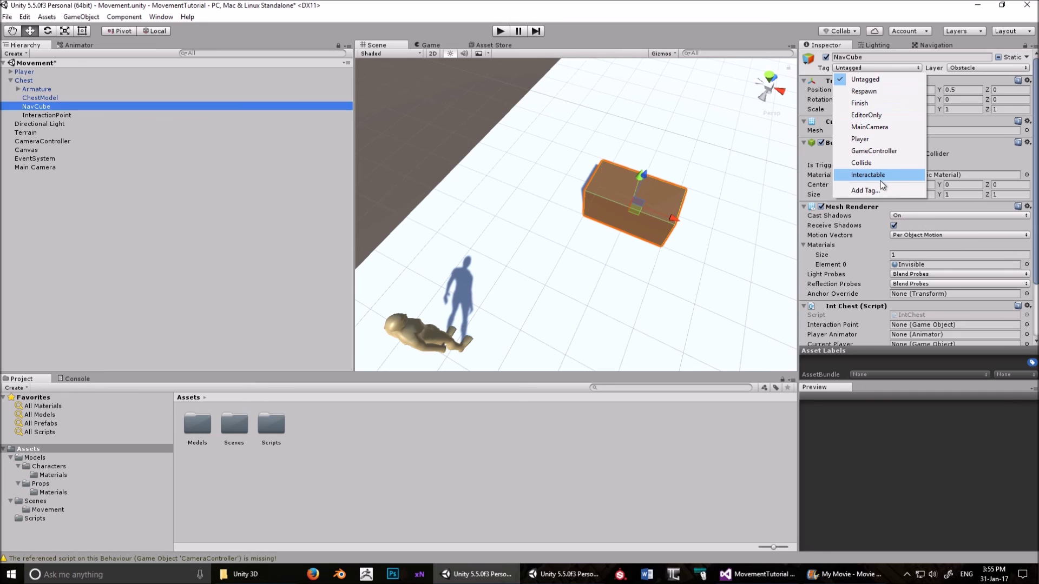
left_click(868, 175)
- Open Add Tag in Tags and Layers, cancel the new tag popup, then return to NavCube
left_click(859, 70)
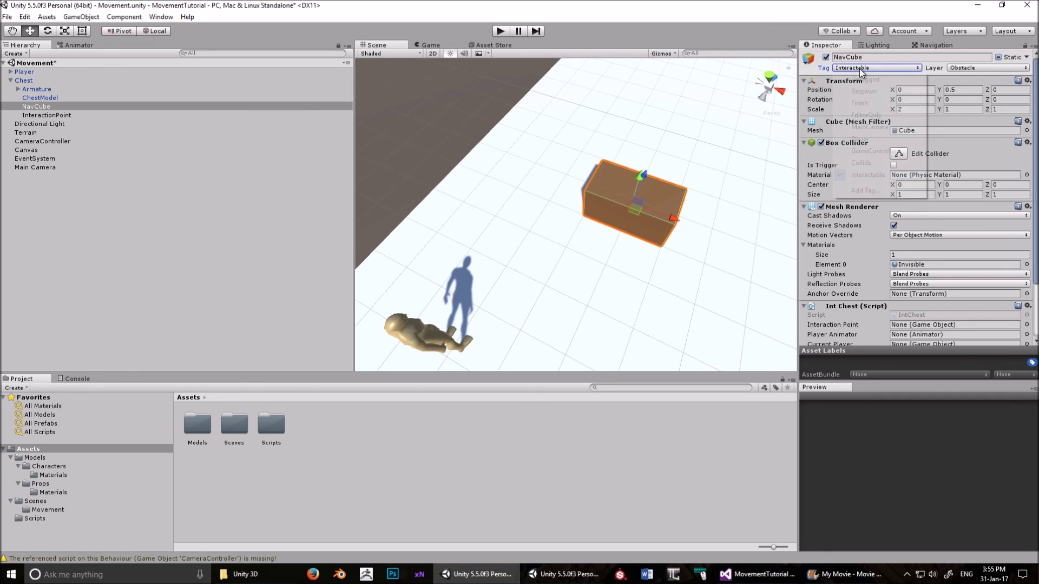
left_click(867, 190)
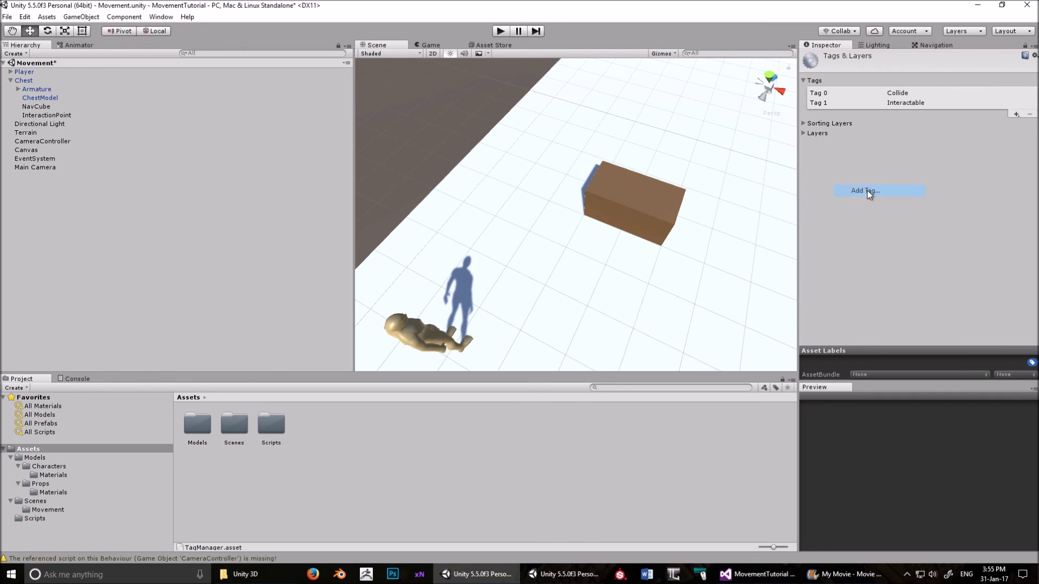
left_click(1017, 114)
key("BackSpace")
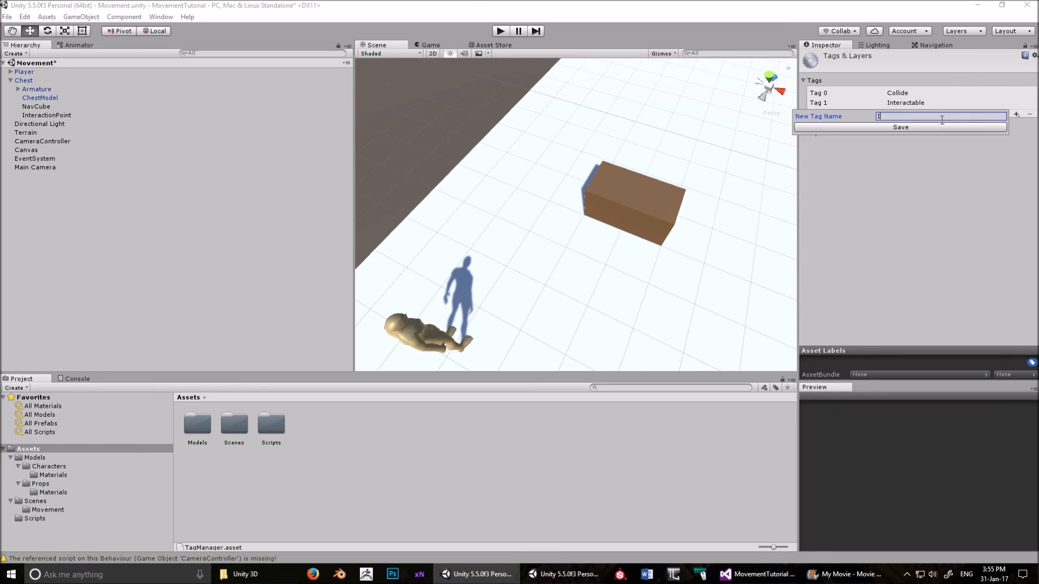
left_click(940, 128)
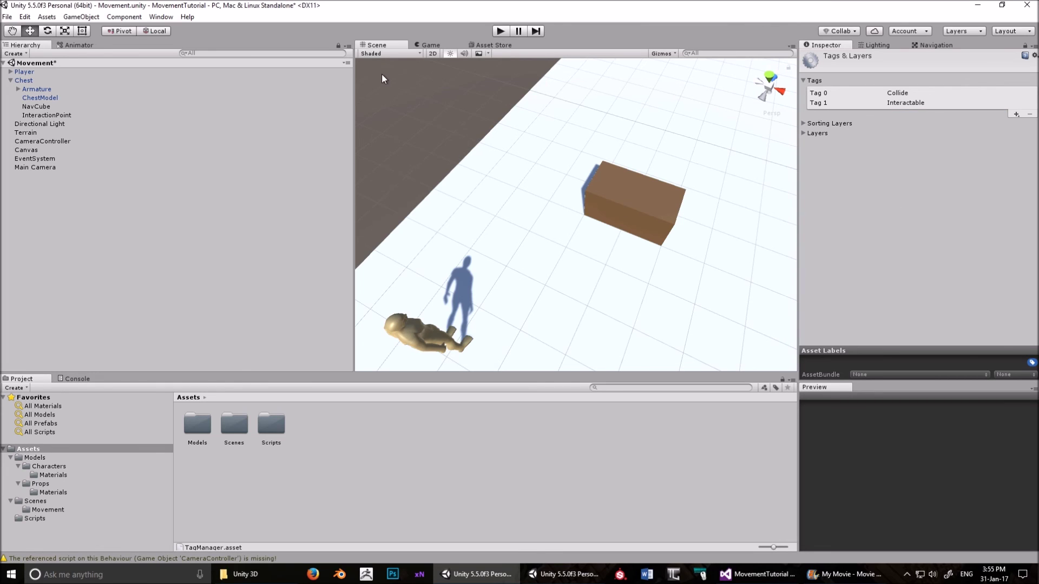
left_click(40, 82)
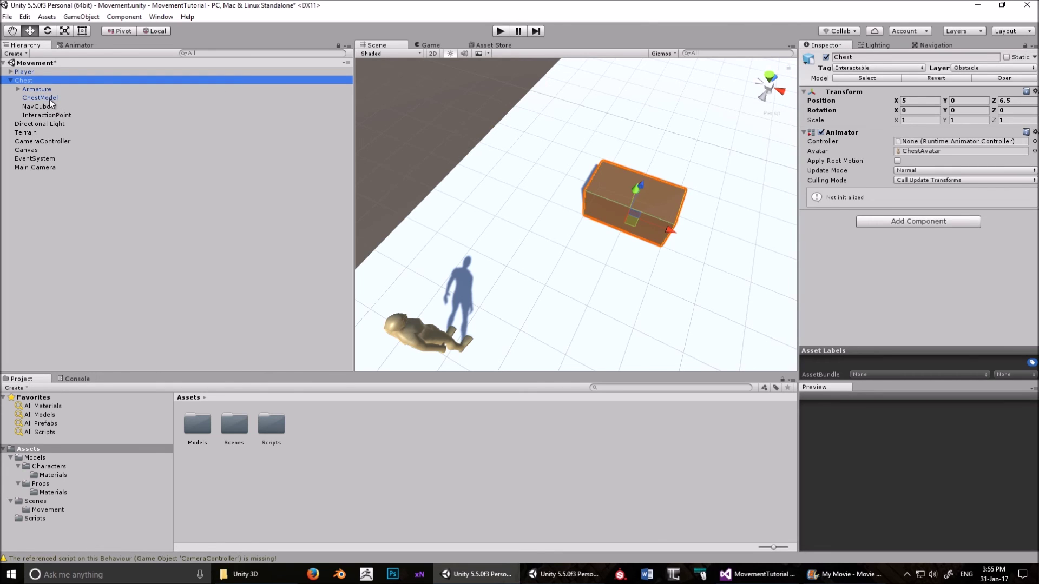
left_click(50, 99)
left_click(43, 109)
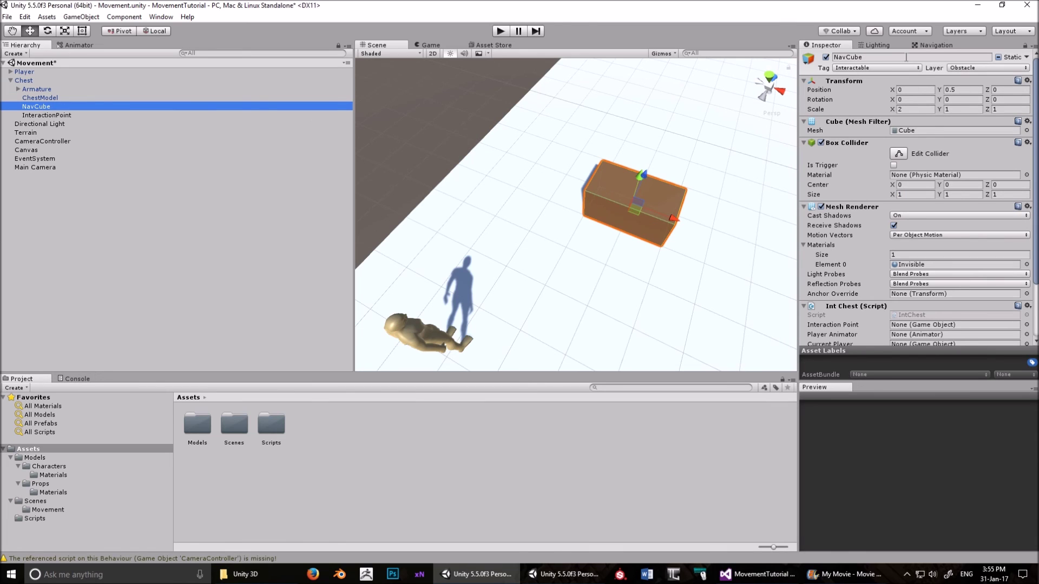
scroll(851, 243, "down", 3)
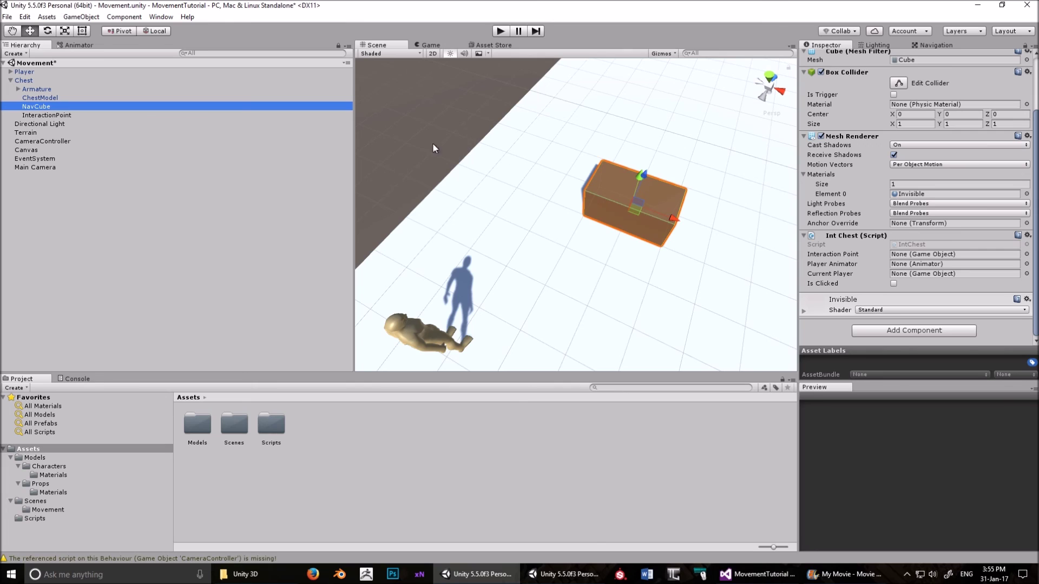
- Assign InteractionPoint to the Int Chest script's Interaction Point field
left_click(46, 114)
left_click(45, 109)
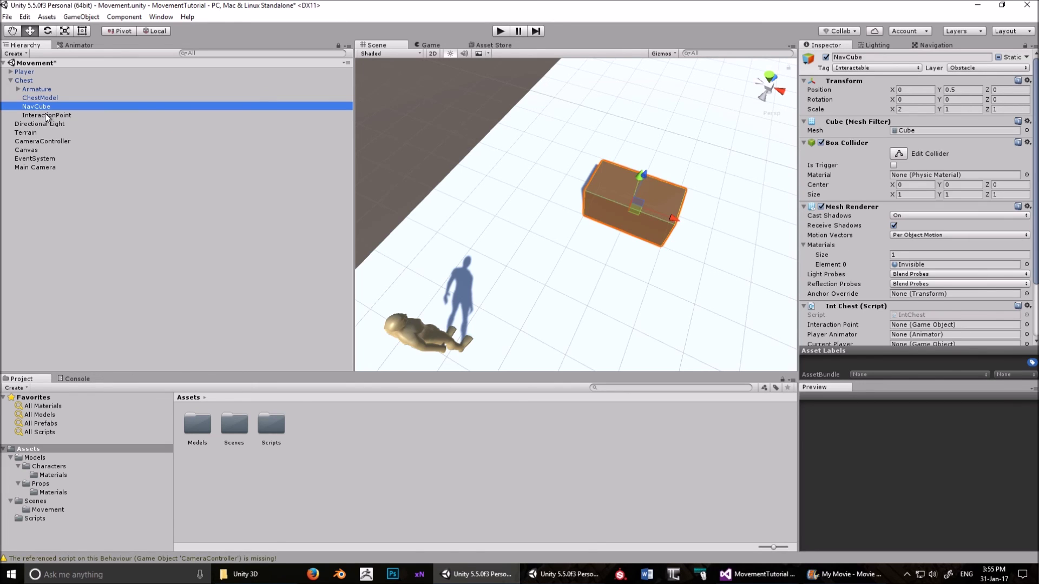
left_click_drag(45, 115, 912, 328)
scroll(903, 295, "down", 3)
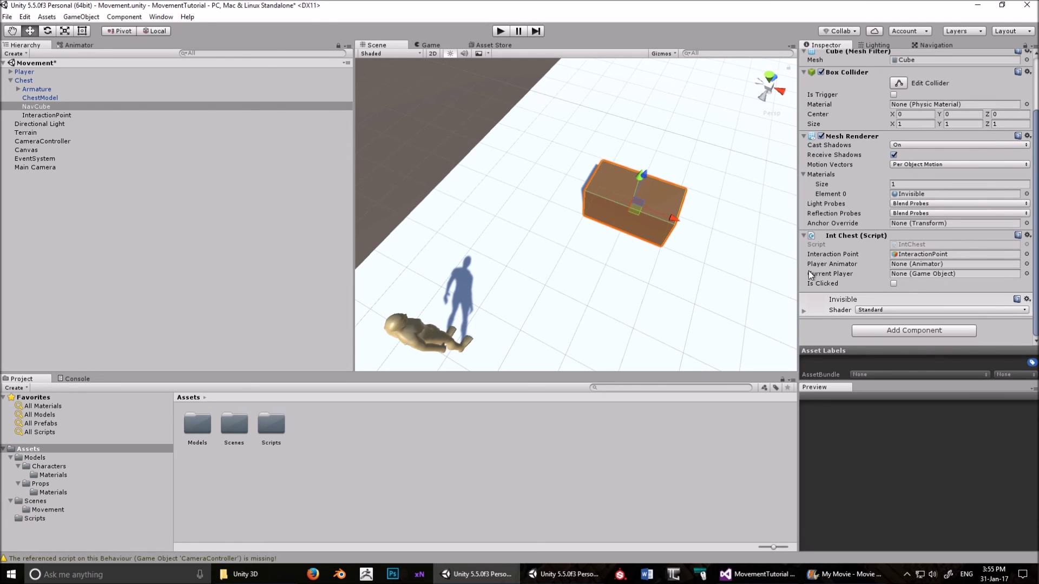
- Frame the Scene view on the NavCube and then on InteractionPoint
left_click_drag(698, 163, 625, 218, "alt")
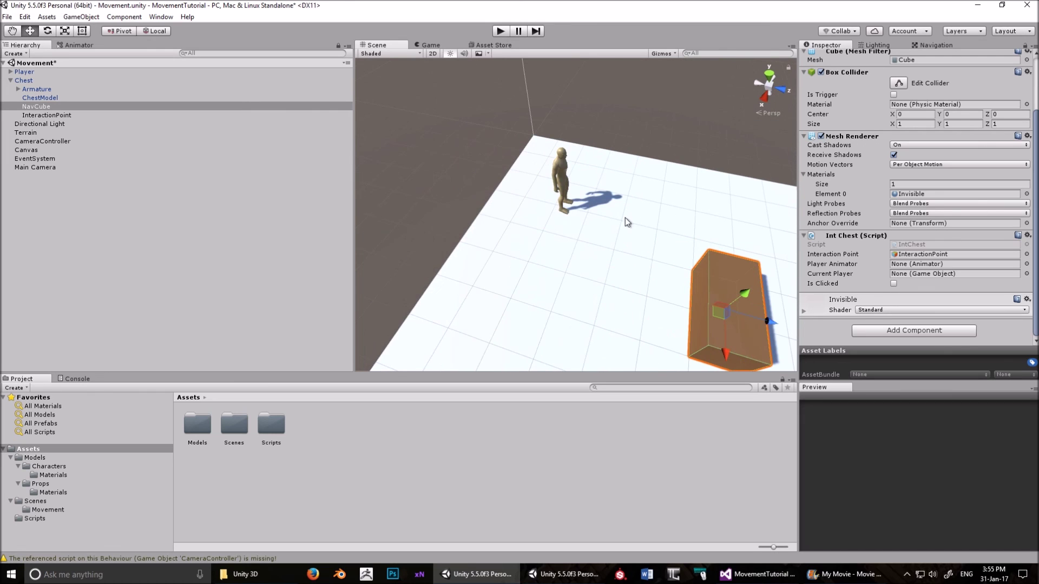
scroll(838, 201, "up", 3)
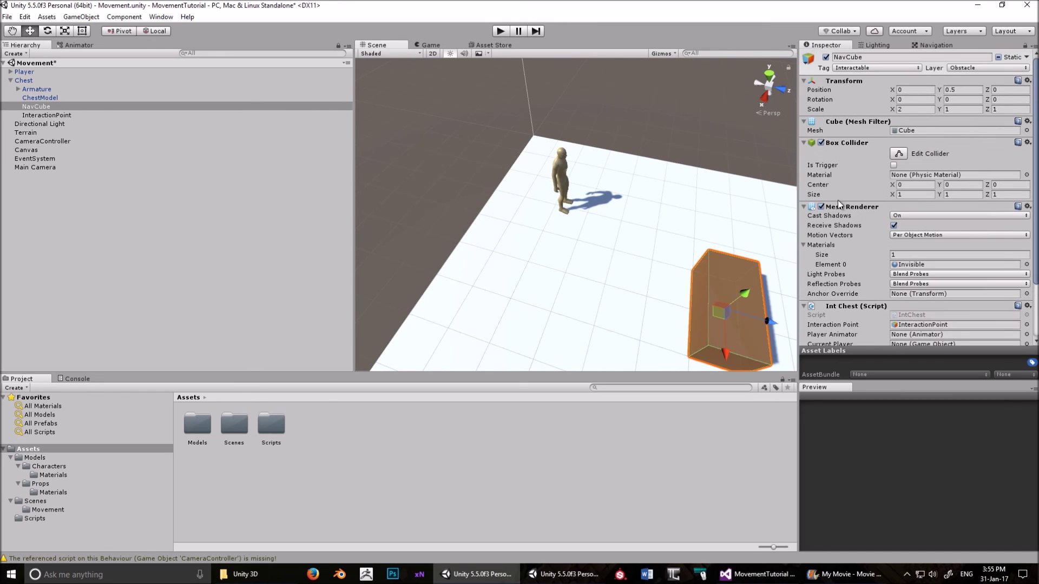
key("f")
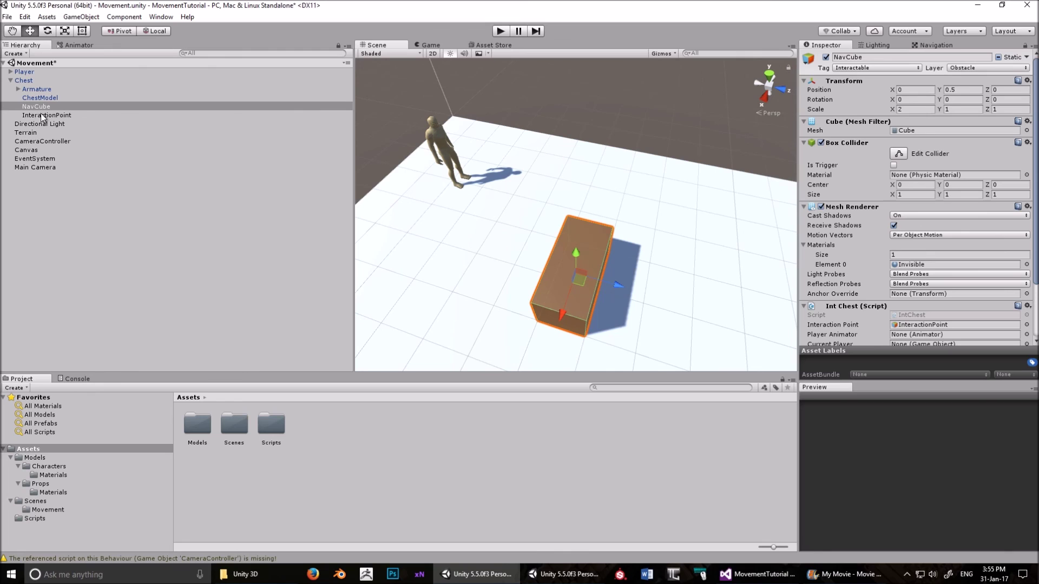
left_click(48, 116)
key("f")
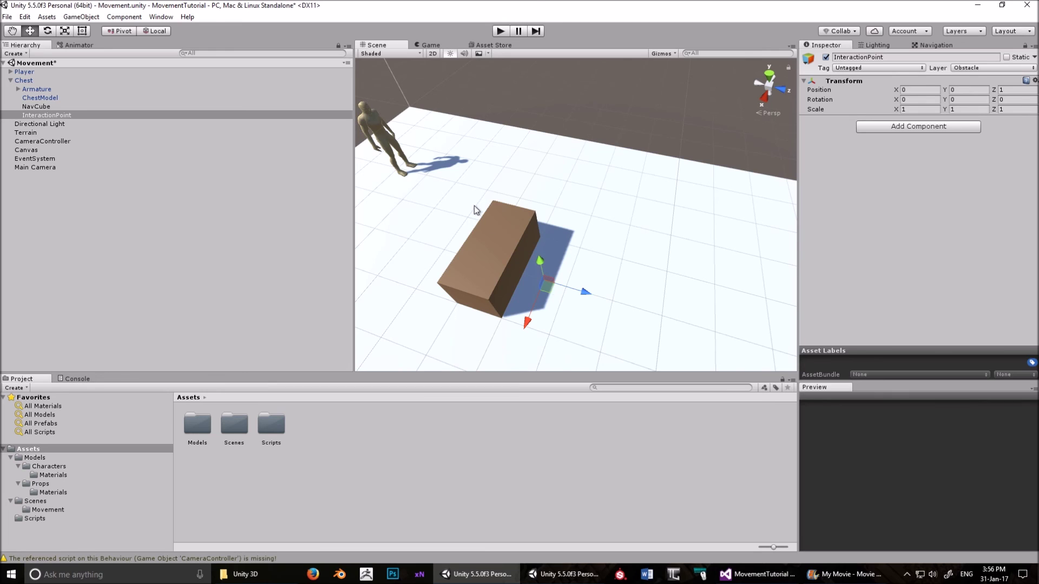
left_click_drag(475, 210, 529, 239, "alt")
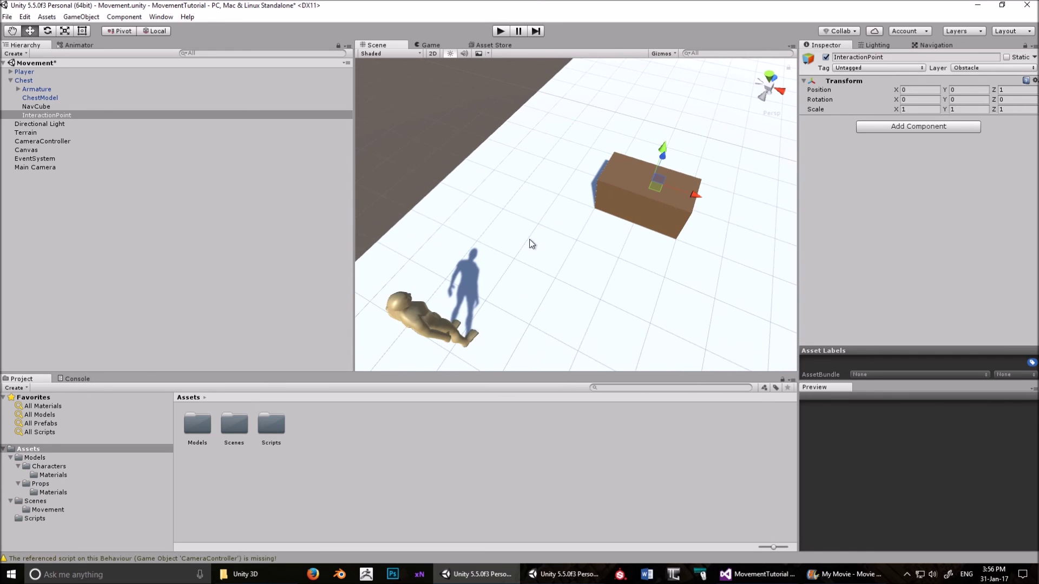